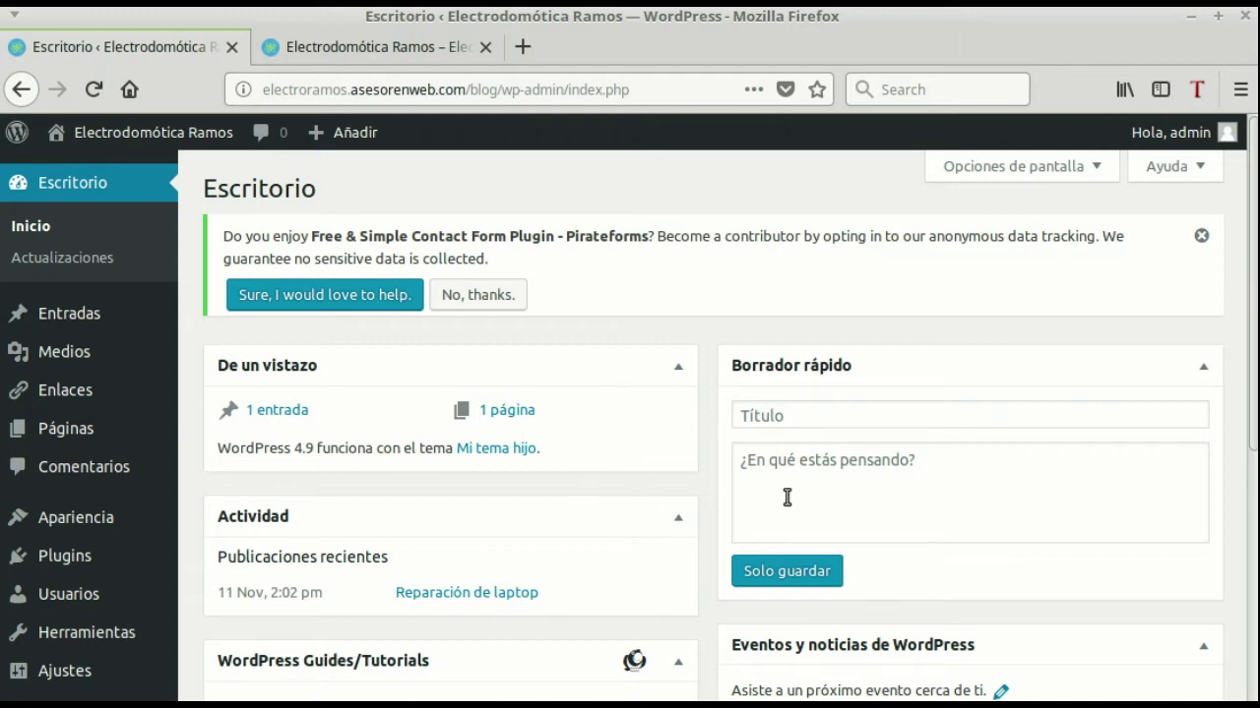
In the writing settings, set the default category for posts to Blog
mouse_move(65, 313)
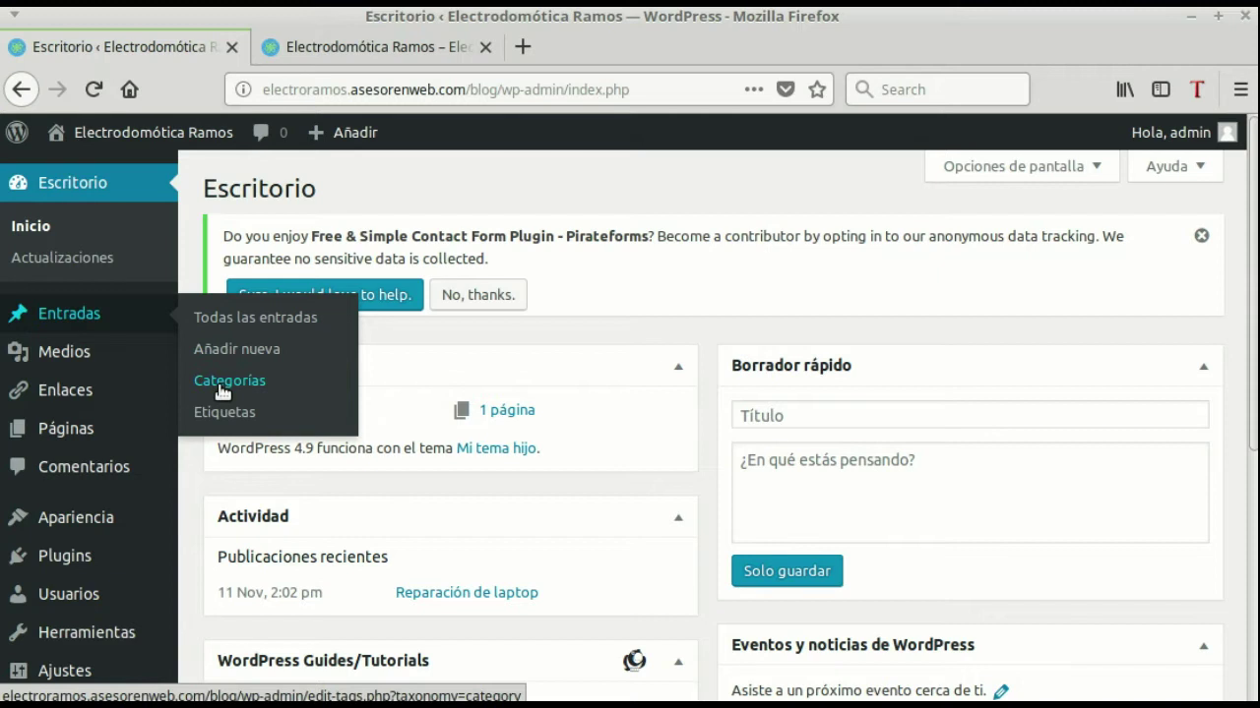
mouse_move(106, 515)
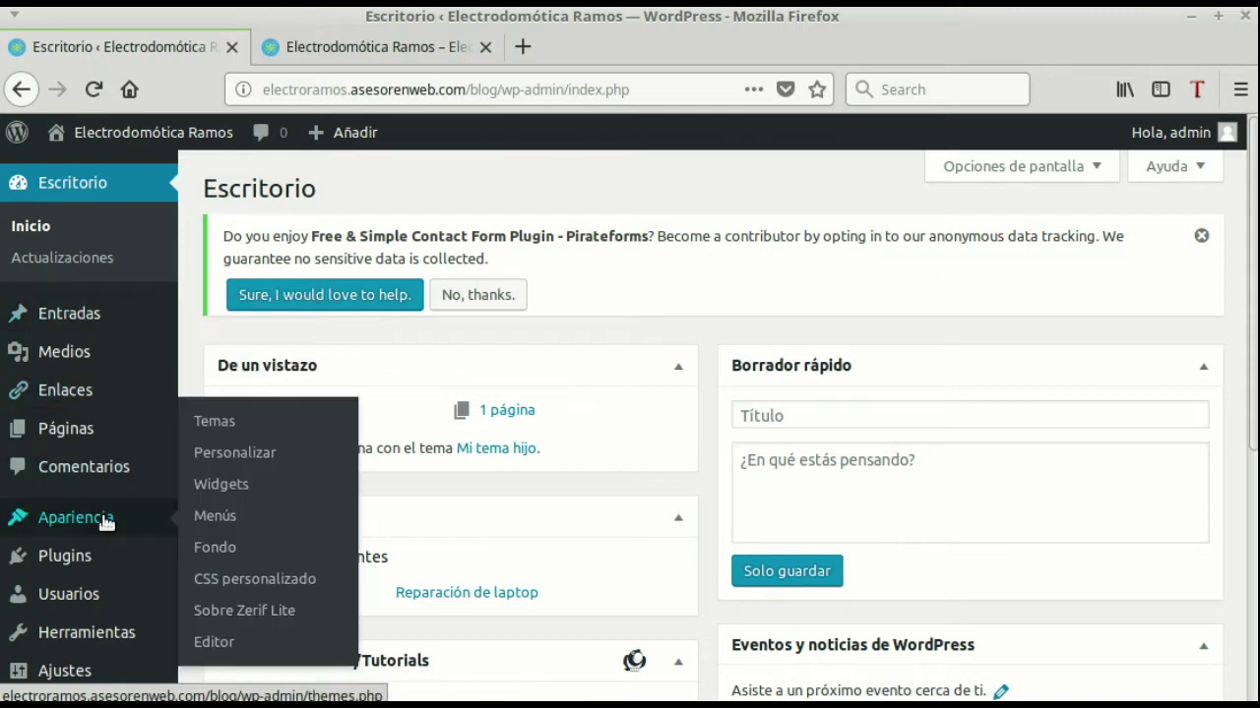
scroll(98, 541, "down", 2)
mouse_move(86, 587)
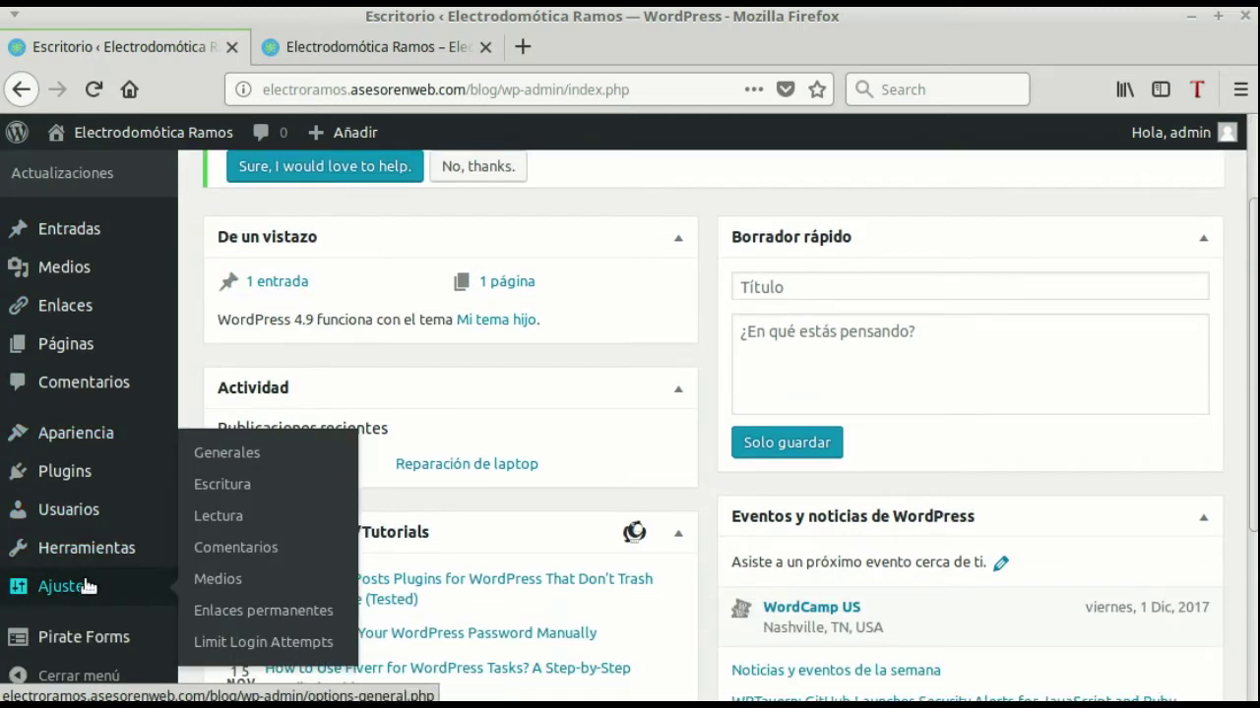
left_click(220, 483)
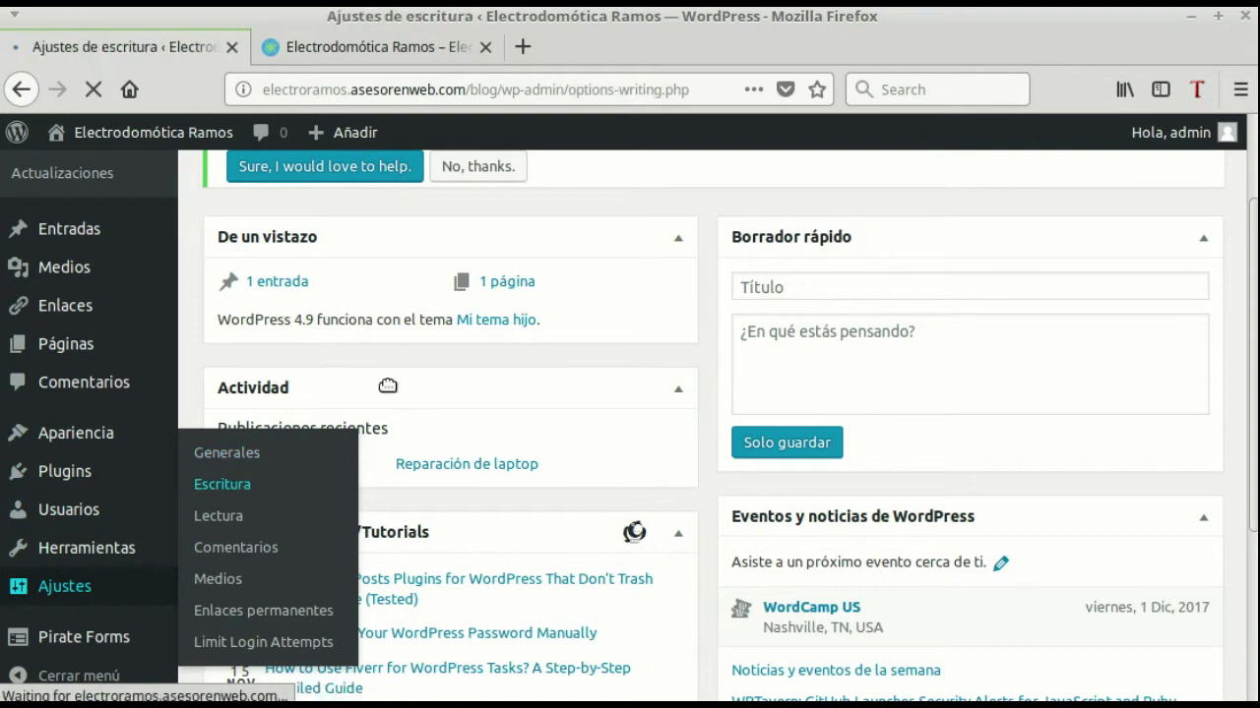
scroll(866, 413, "down", 2)
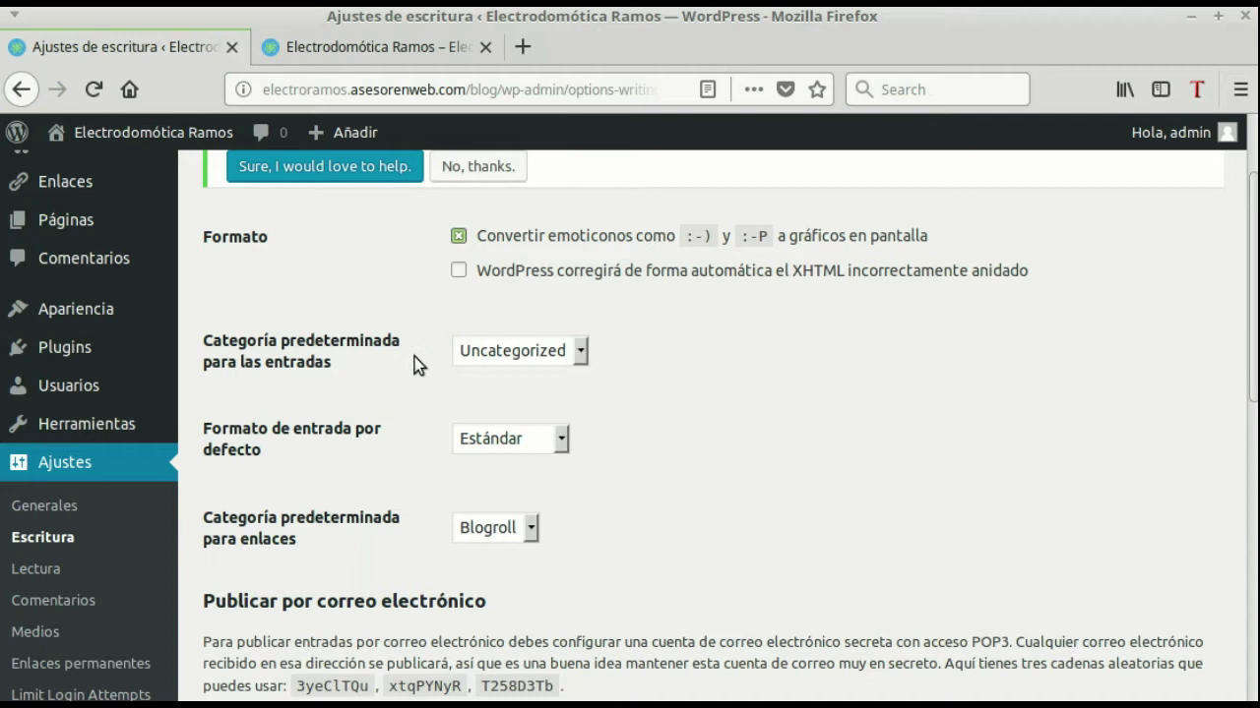
left_click(582, 352)
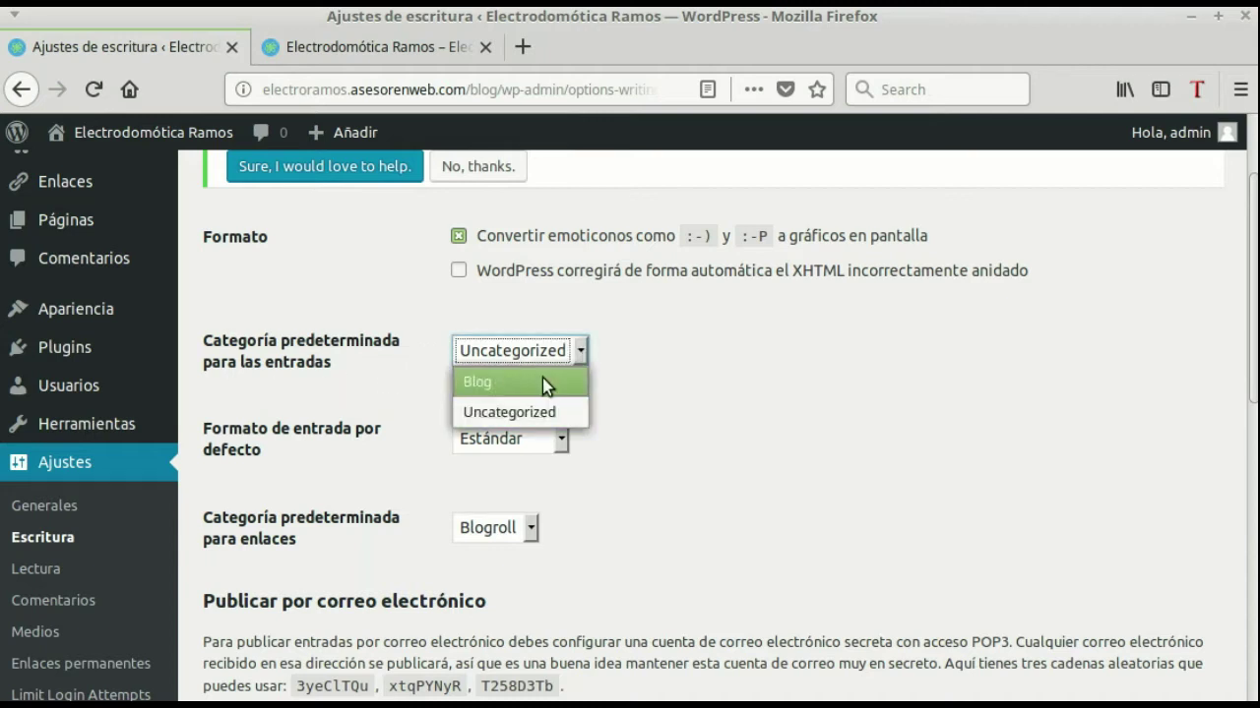
left_click(542, 381)
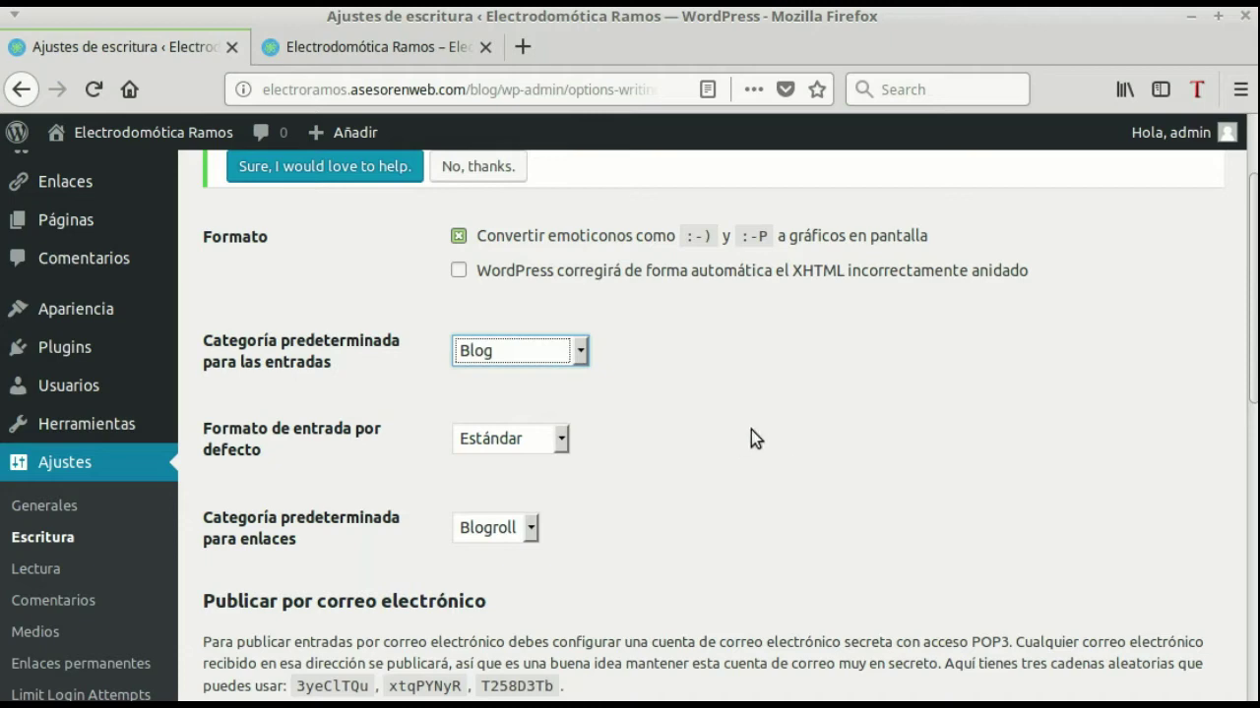
Review the remaining writing settings, including the post-by-email and update service sections, and save the changes
scroll(778, 418, "up", 2)
scroll(783, 413, "down", 10)
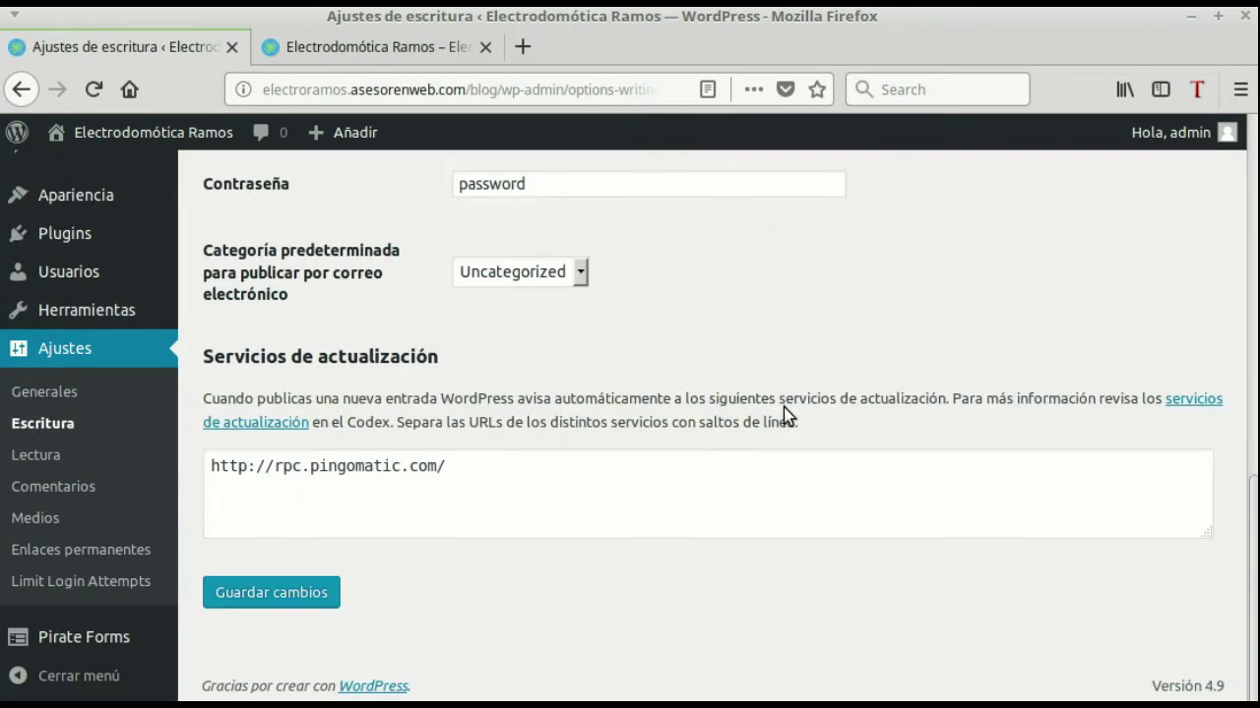
scroll(783, 414, "up", 3)
scroll(784, 406, "up", 5)
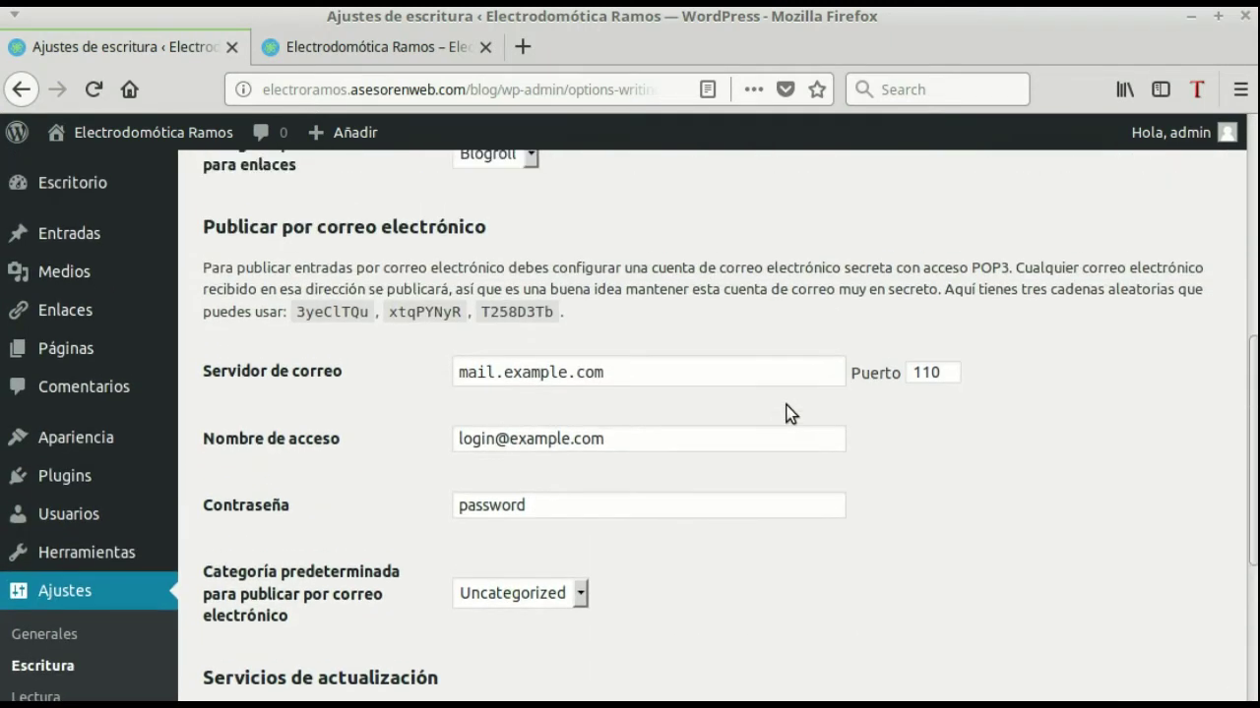
scroll(786, 406, "down", 5)
scroll(786, 406, "down", 3)
mouse_move(147, 637)
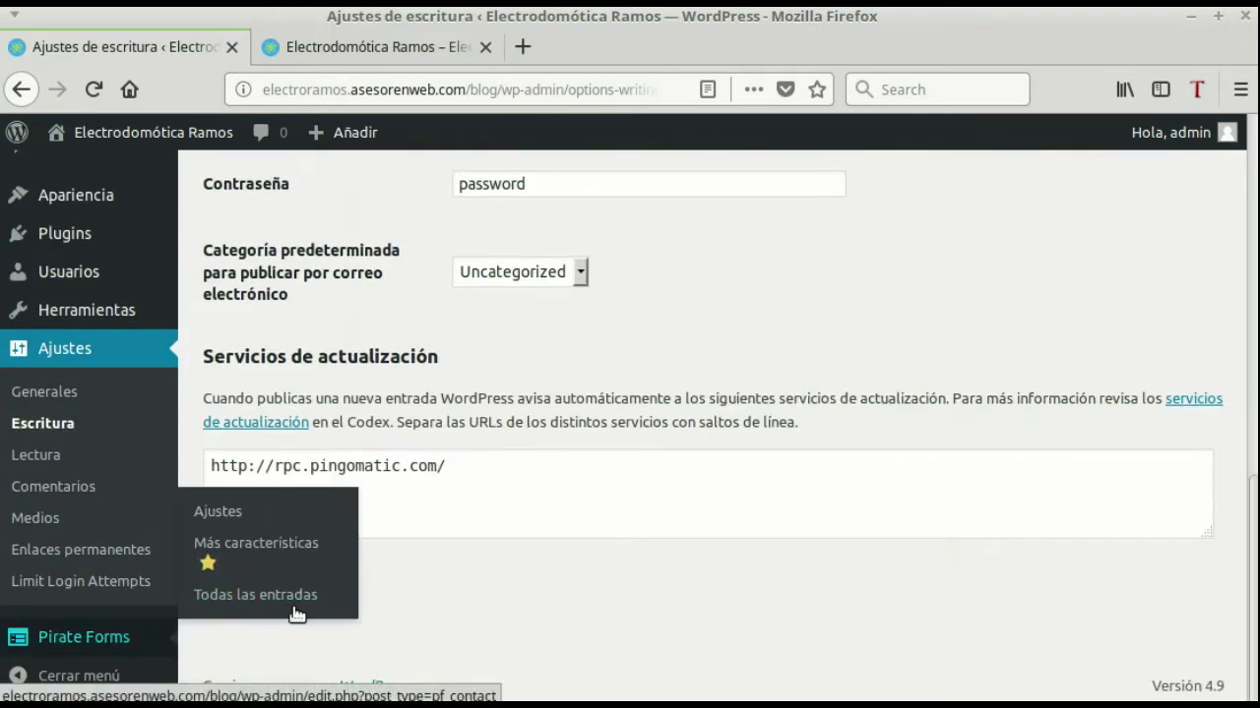
mouse_move(286, 610)
left_mouse_down()
mouse_move(732, 613)
mouse_move(275, 596)
left_mouse_up()
left_click(274, 594)
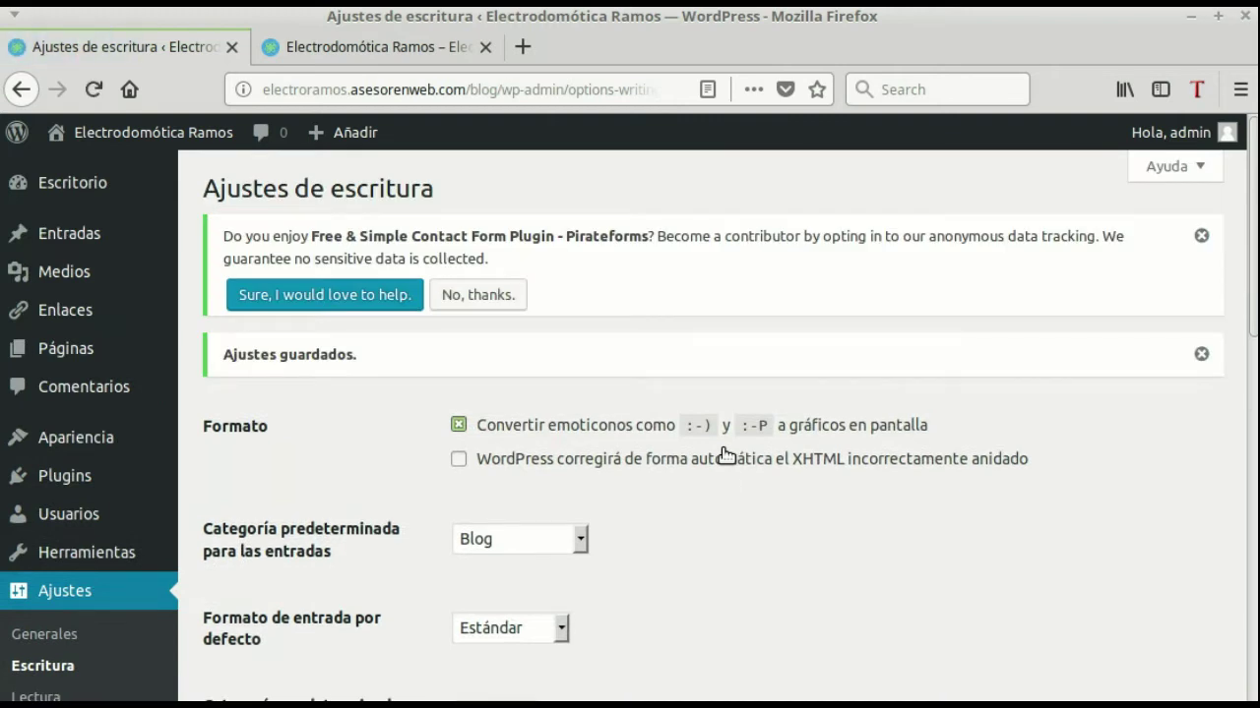
scroll(726, 454, "down", 2)
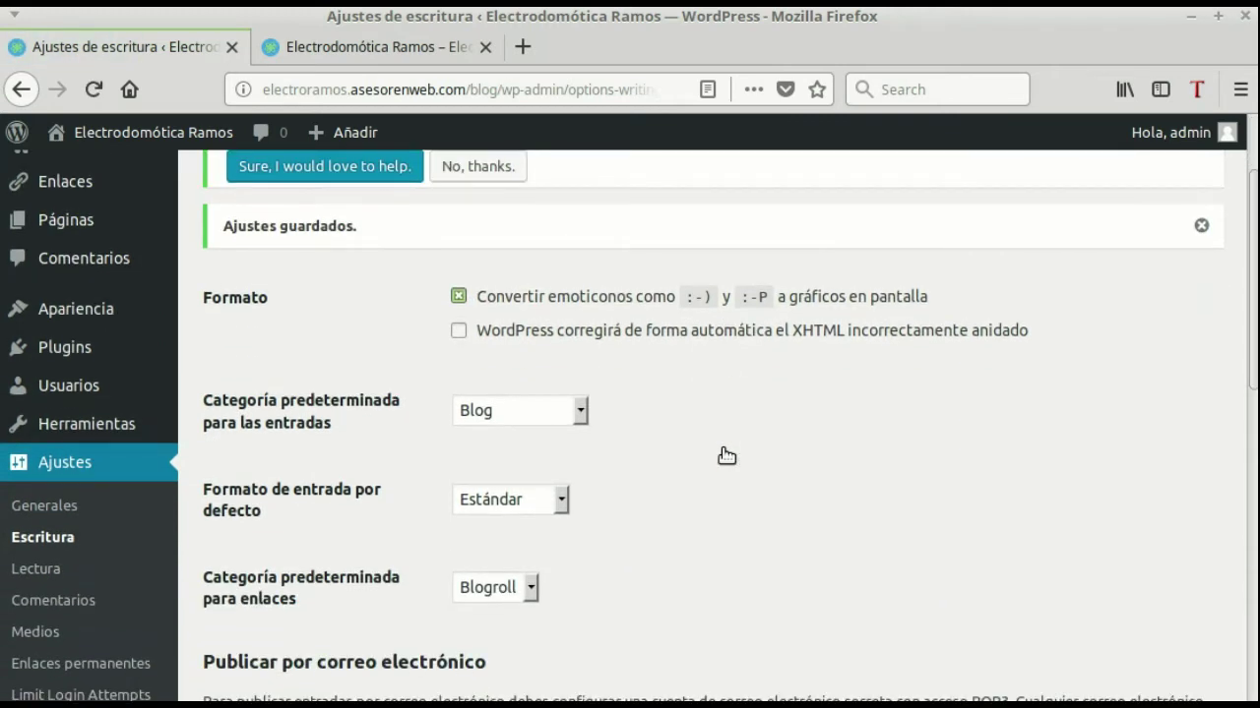
Open the list of all pages and check the about link in the public site's header menu
left_click(83, 224)
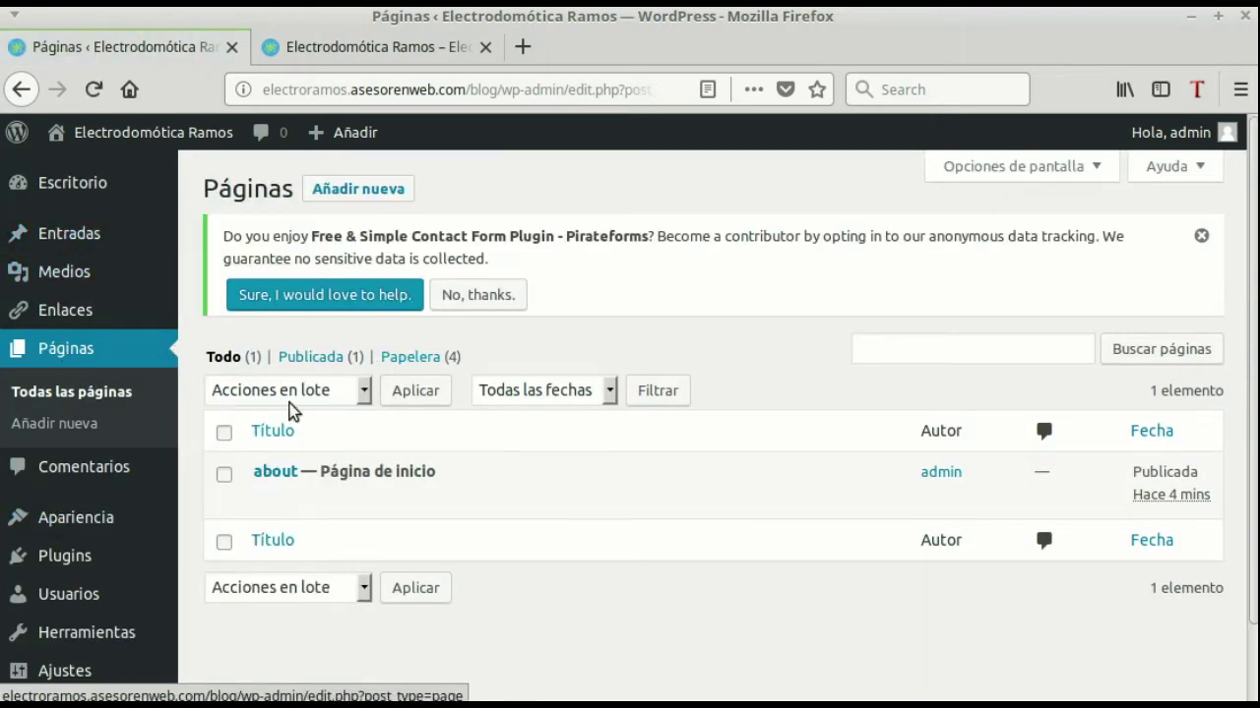
mouse_move(282, 502)
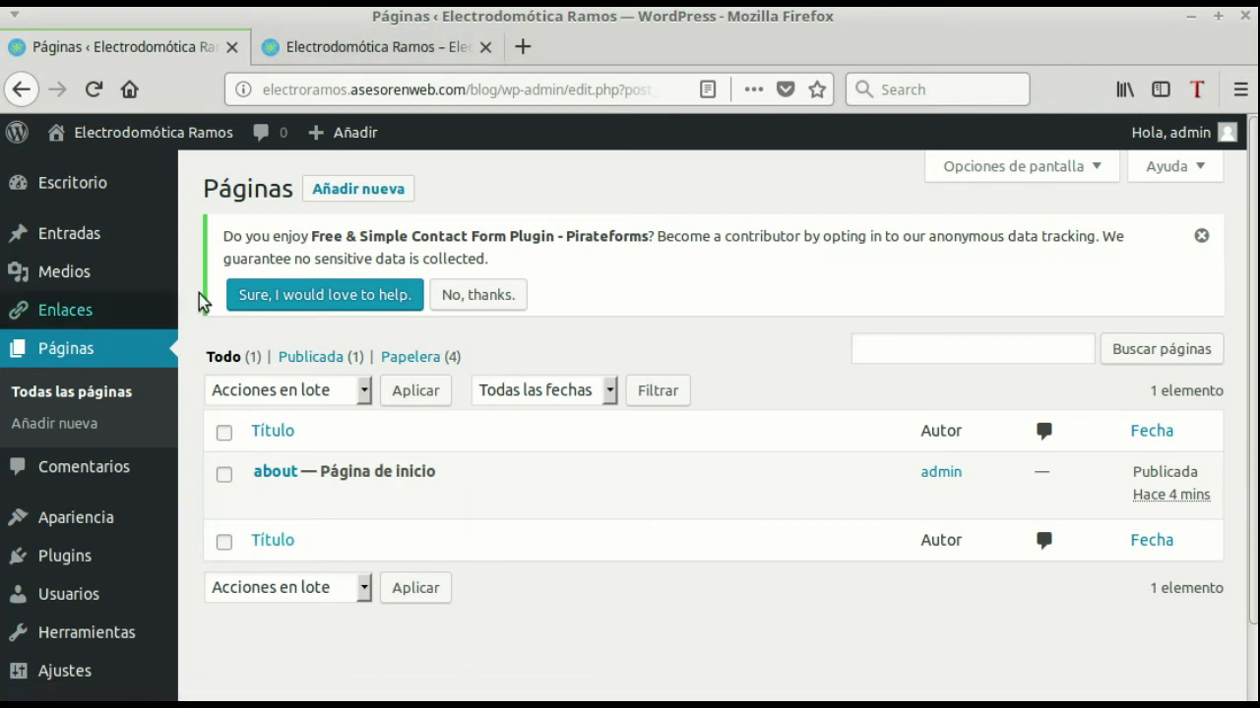
left_click(442, 43)
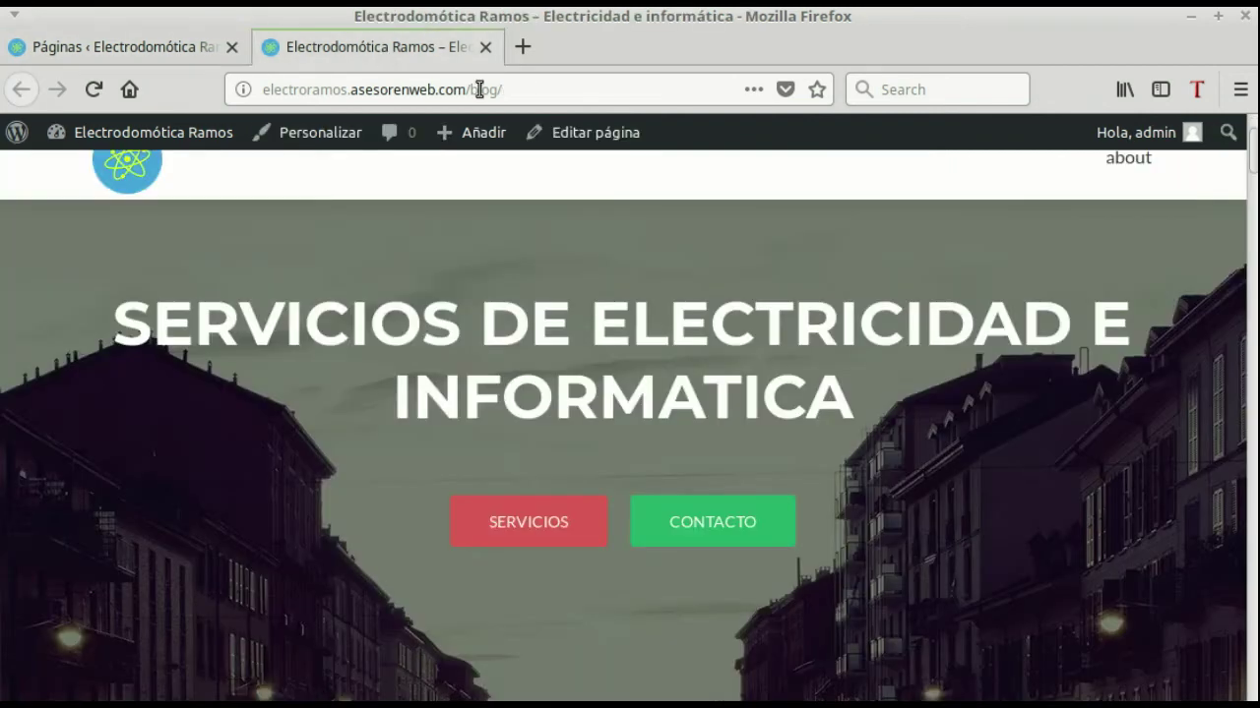
scroll(1243, 157, "up", 2)
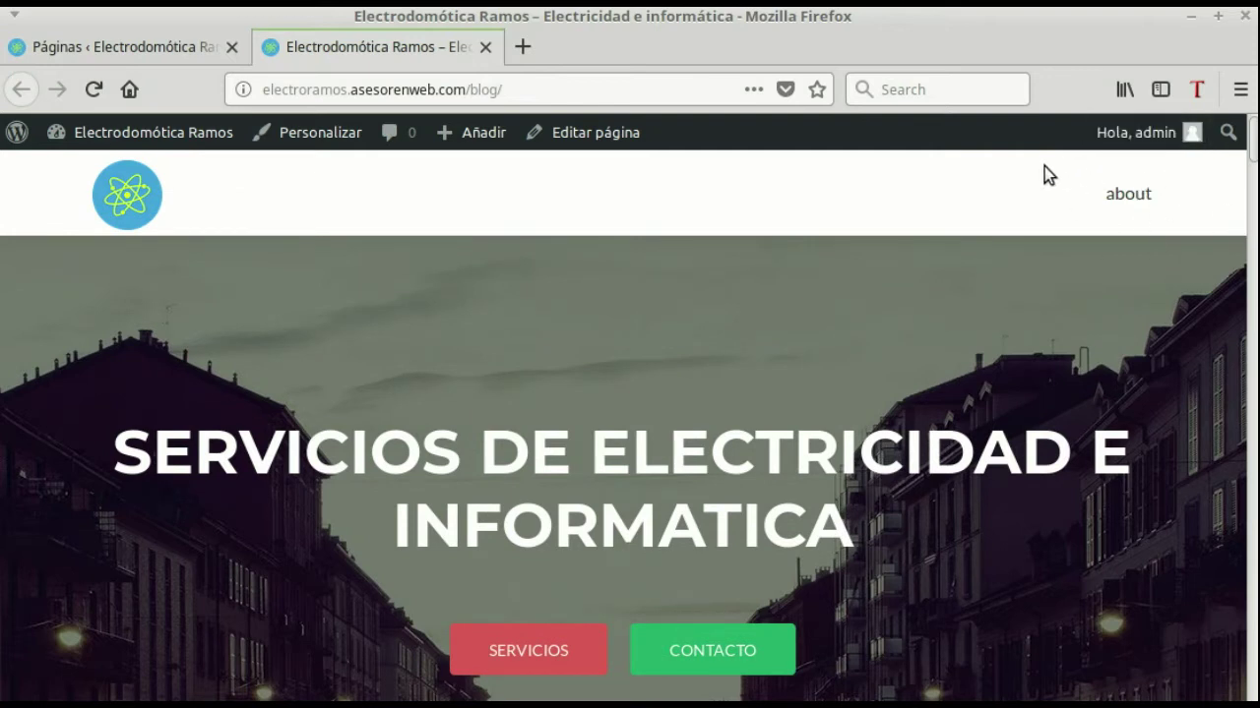
left_click(1132, 201)
Return to the pages list in the dashboard and start a new page titled Inicio
left_click(190, 54)
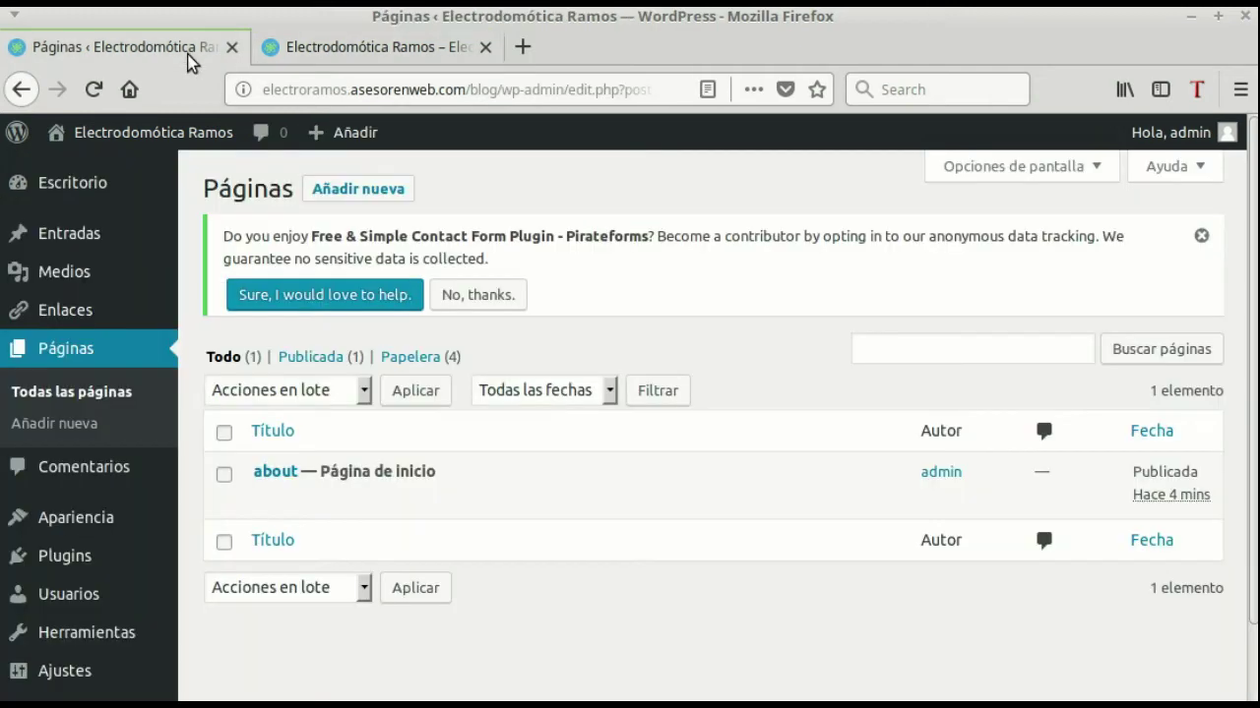
left_click(353, 188)
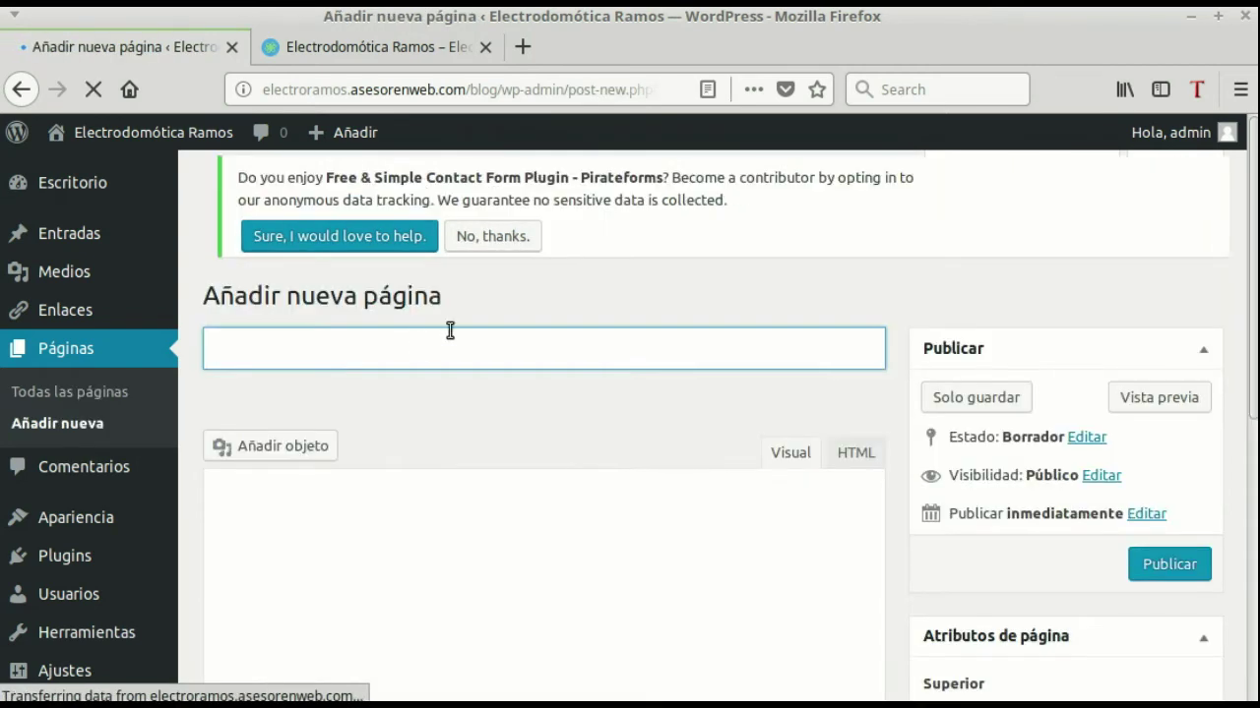
type("Inicio")
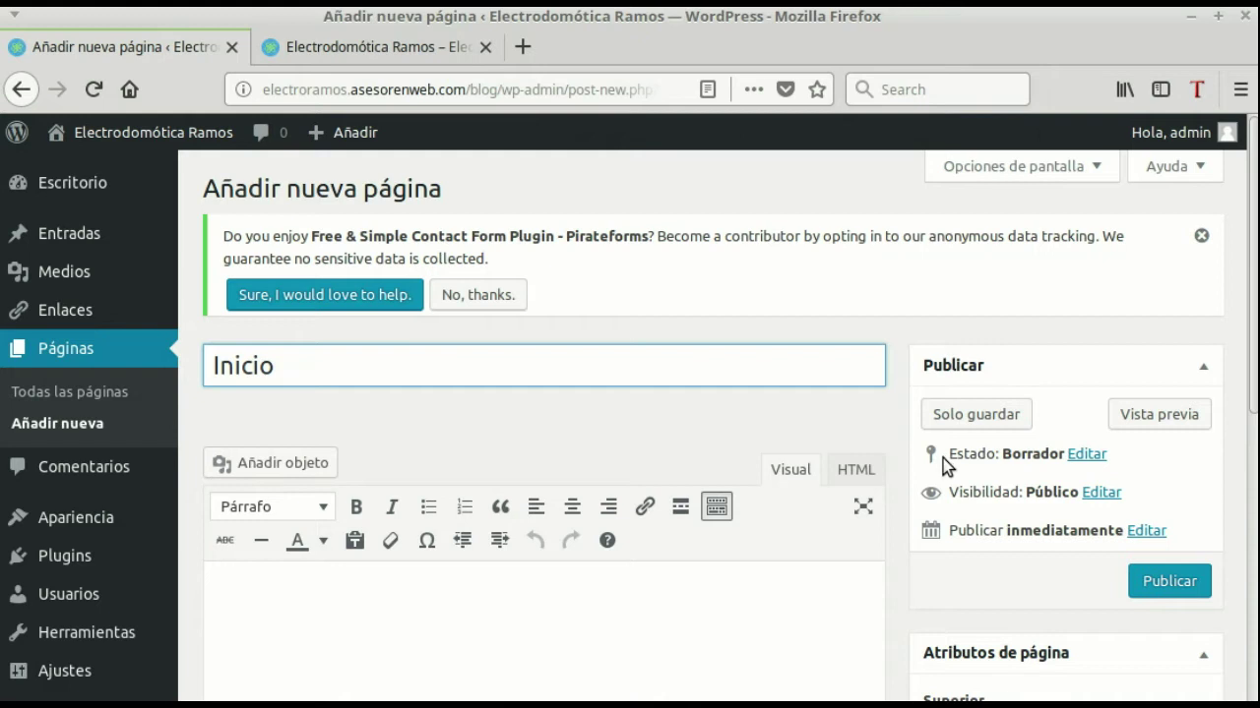
Check the status options available for the new page and keep Borrador
left_click(1083, 456)
left_click(1102, 486)
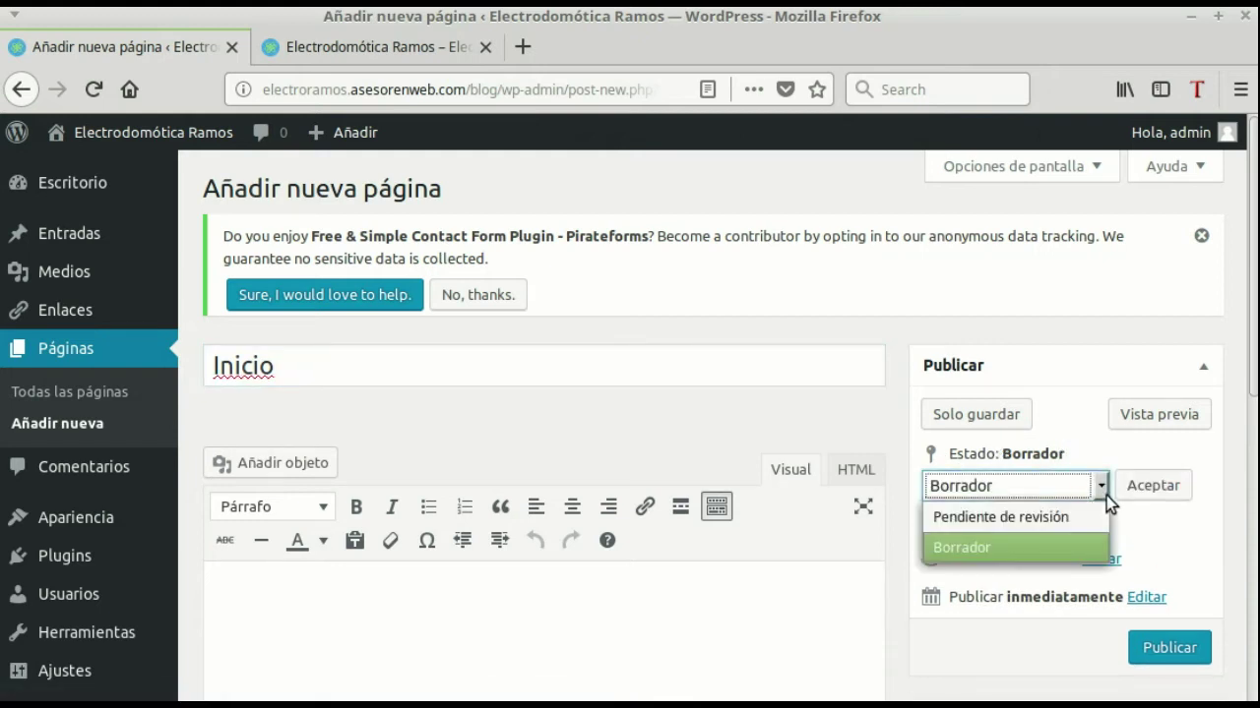
left_click(1184, 537)
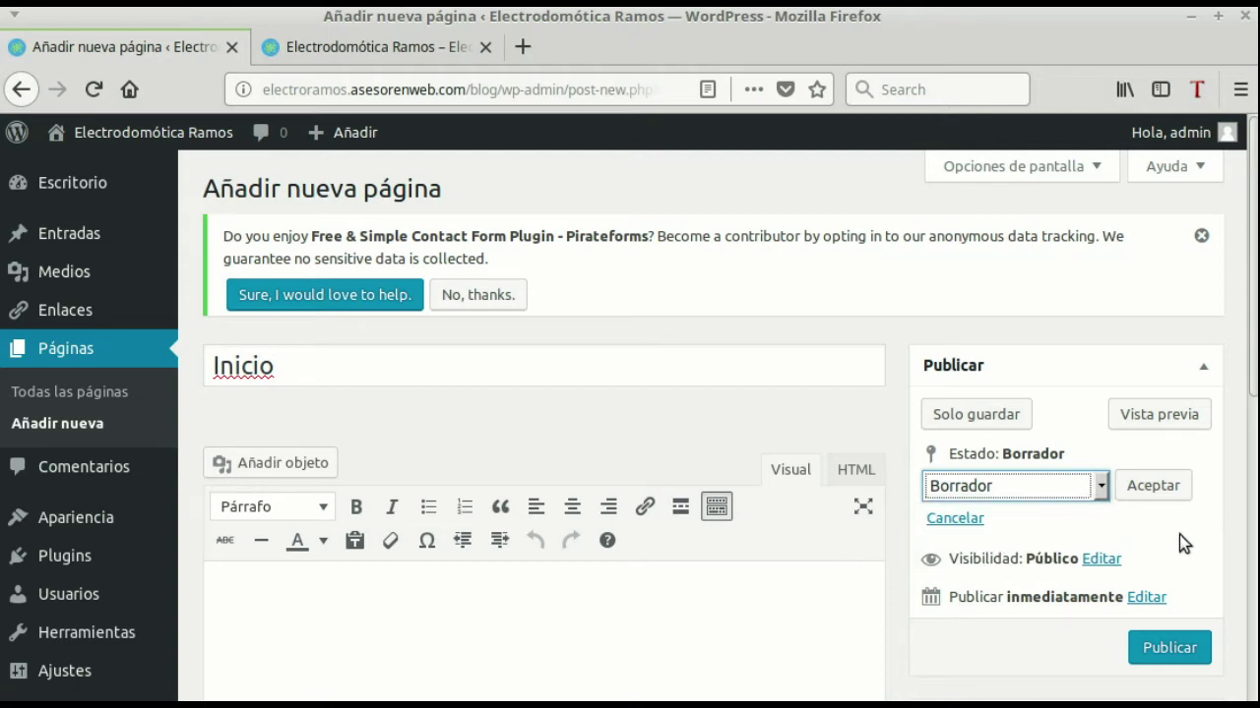
left_click(1181, 485)
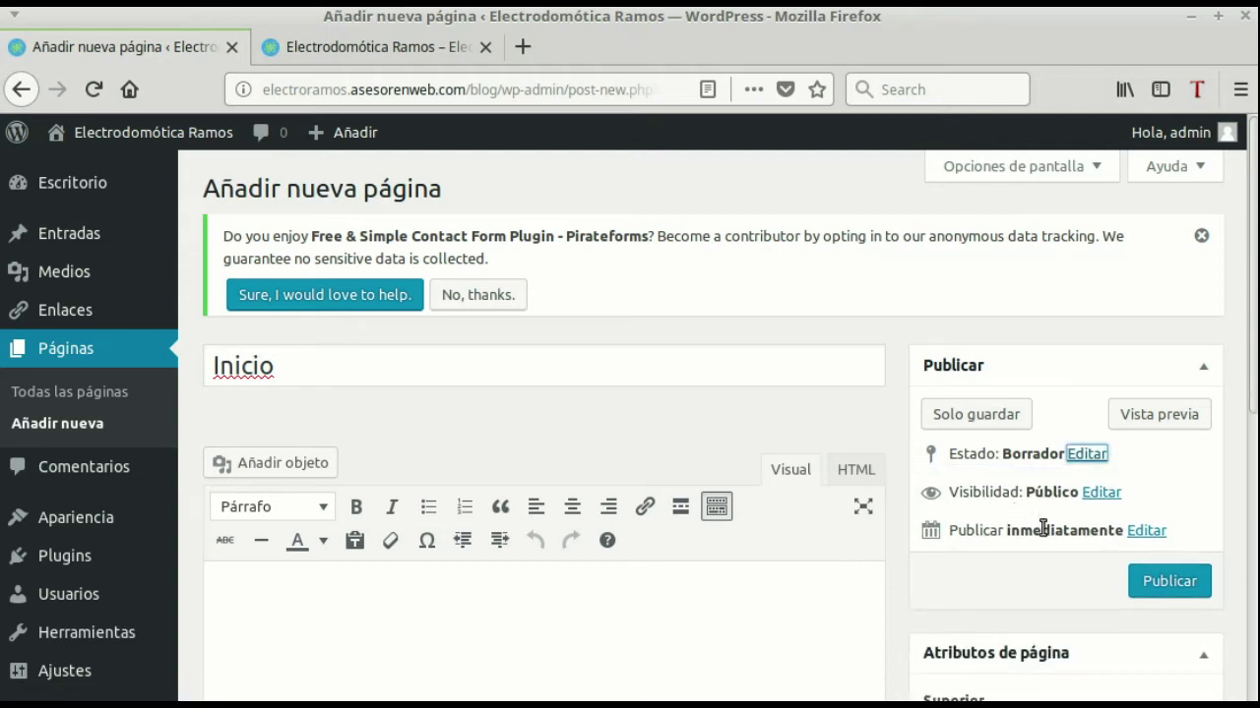
Try the Protegida con contraseña and Privada visibility options for the page, and restore Público
left_click(1107, 492)
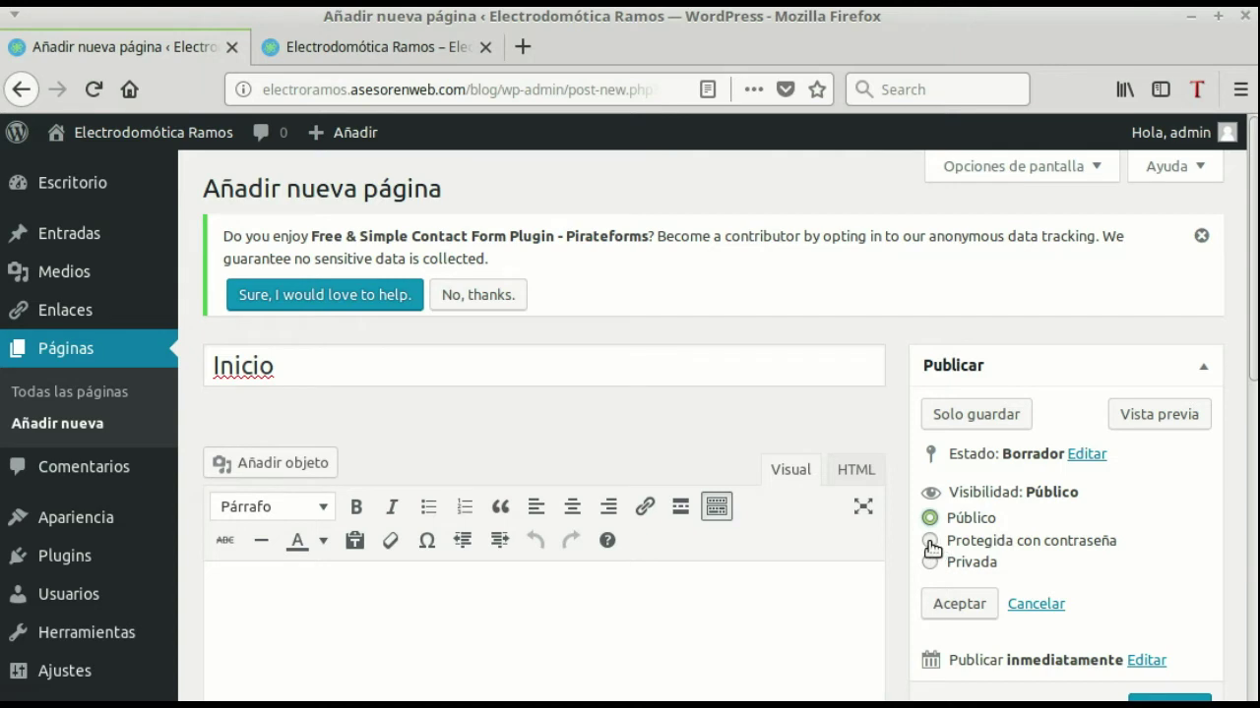
left_click(930, 542)
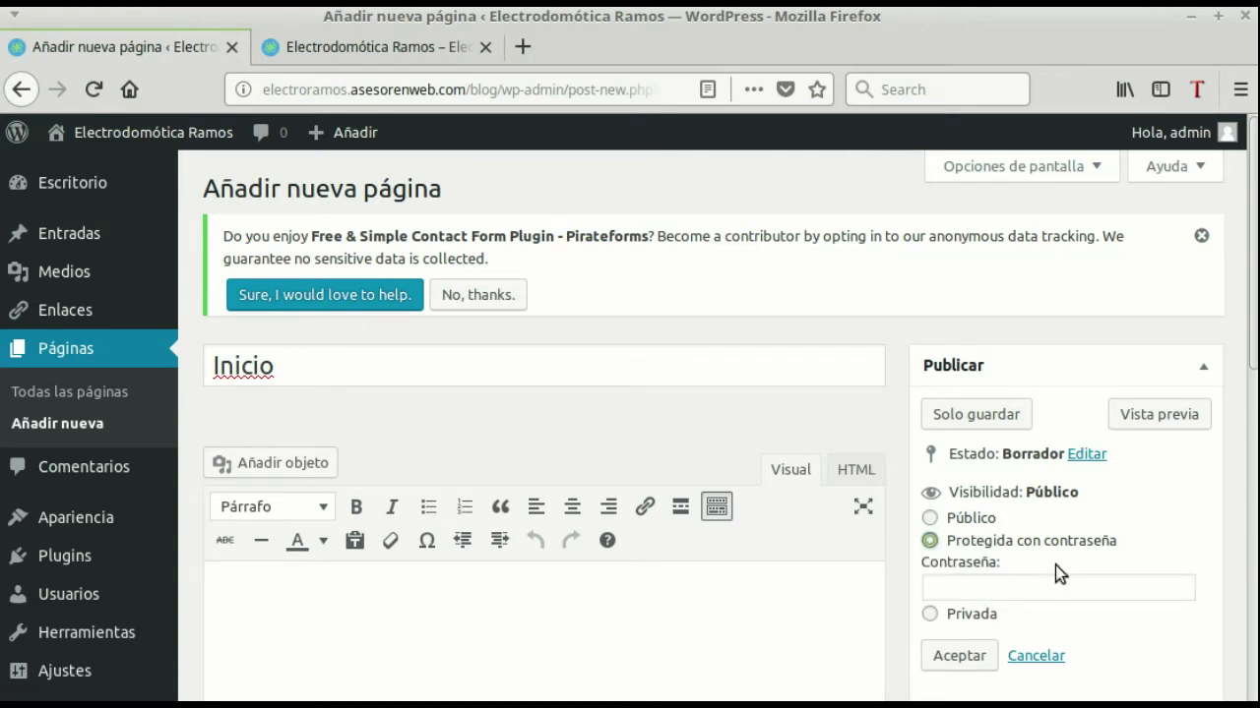
left_click(1031, 597)
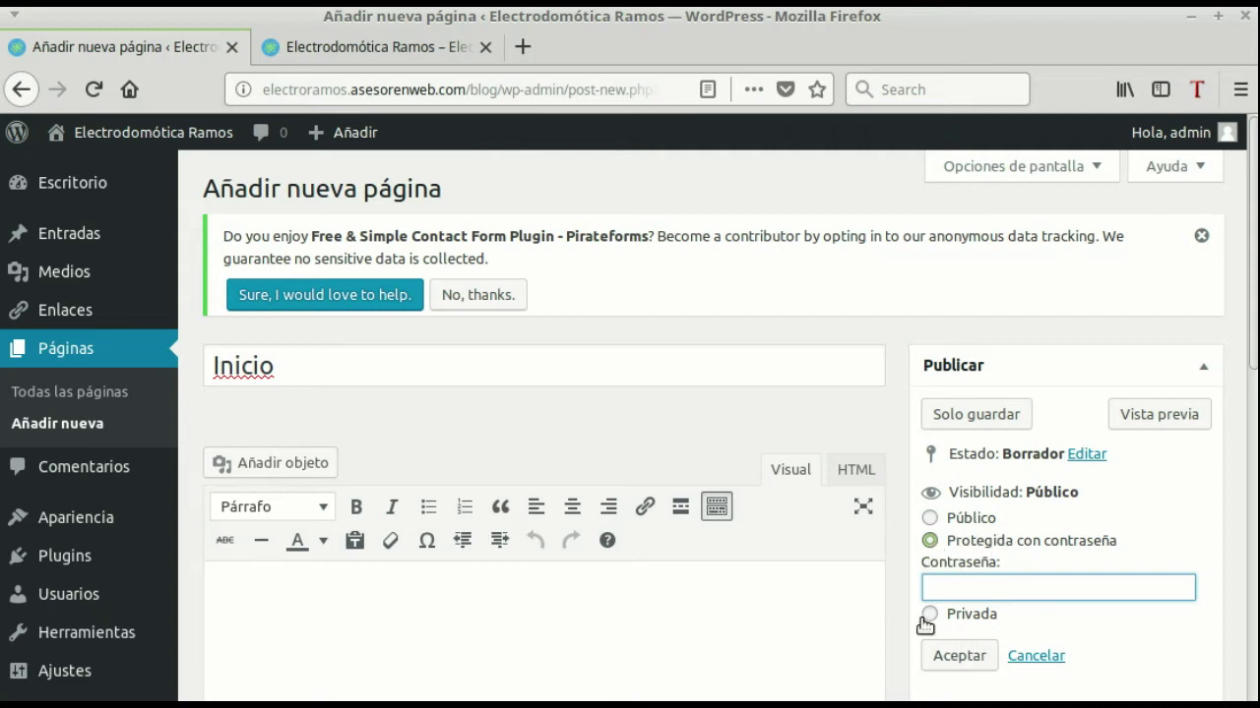
left_click(928, 615)
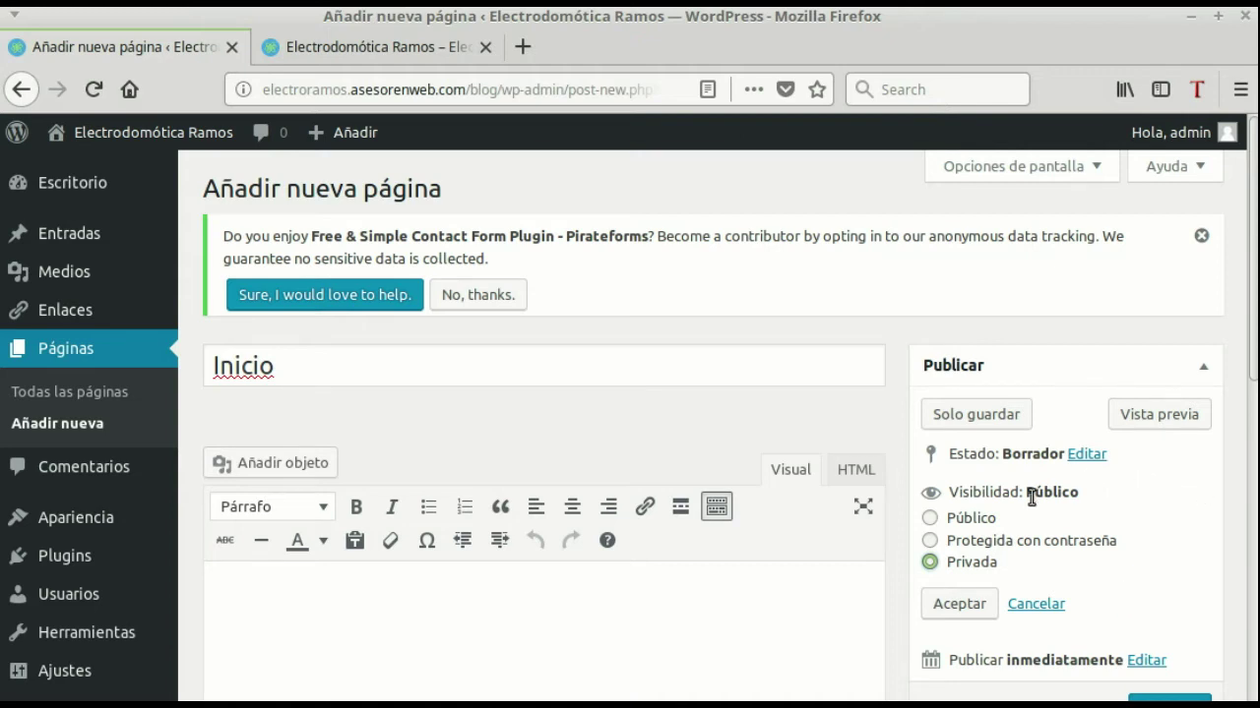
left_click(950, 518)
scroll(1046, 534, "down", 3)
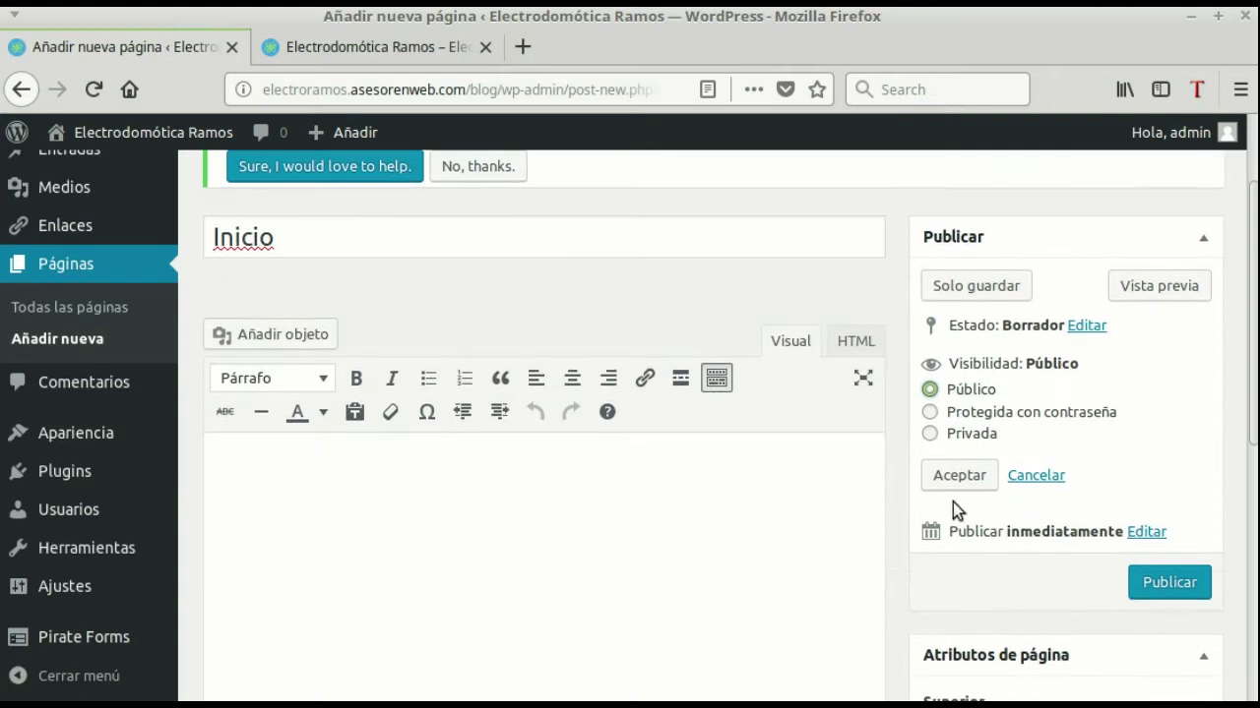
left_click(959, 477)
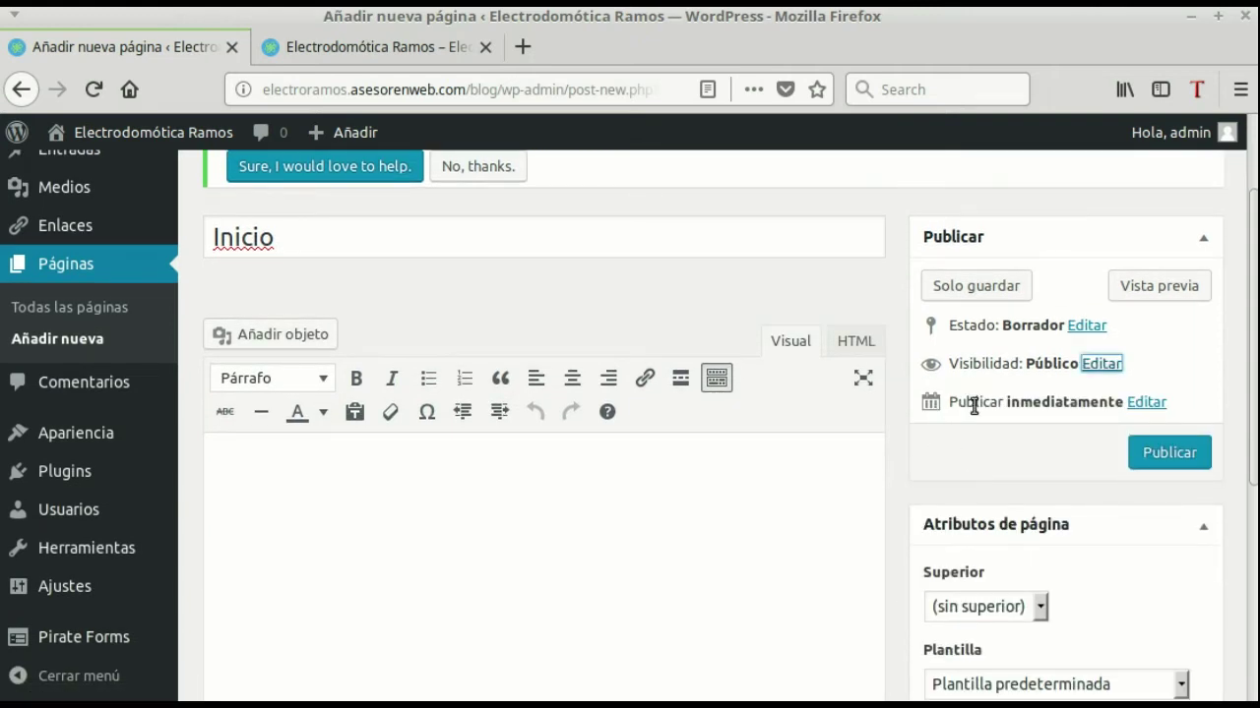
Open the page's publication date for editing and set the day to 30
left_click(1146, 404)
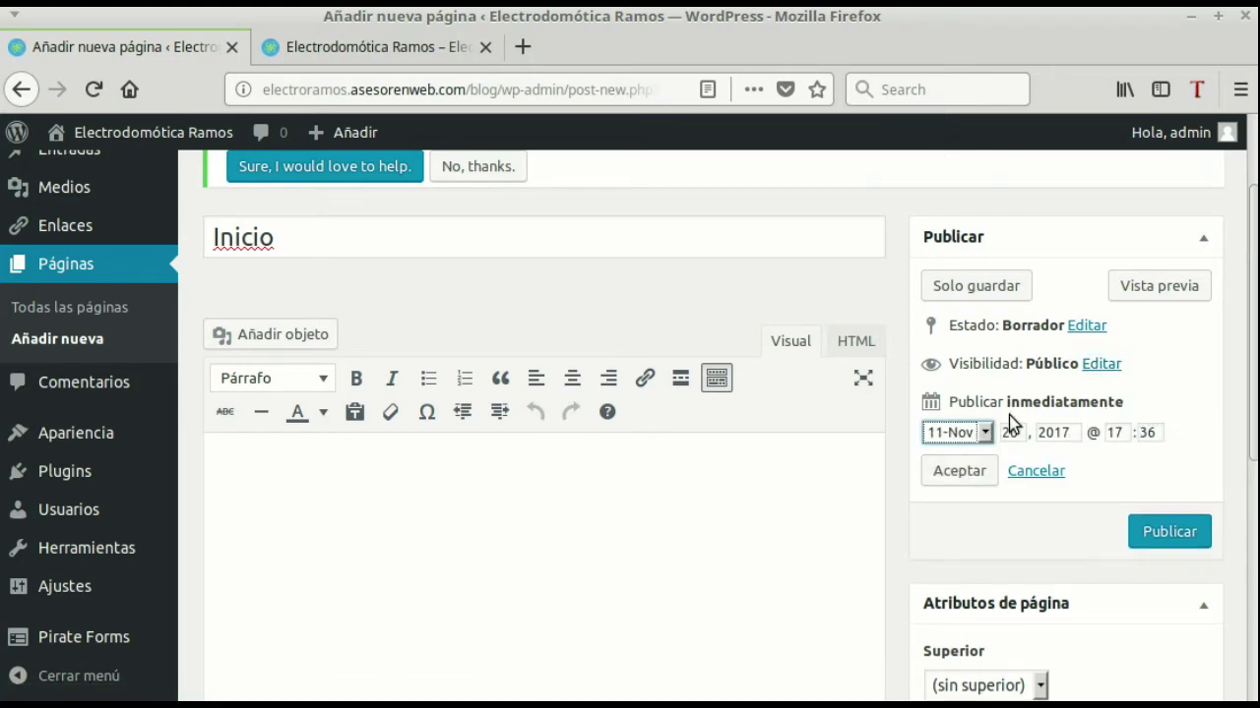
left_click(1013, 432)
double_click(1013, 432)
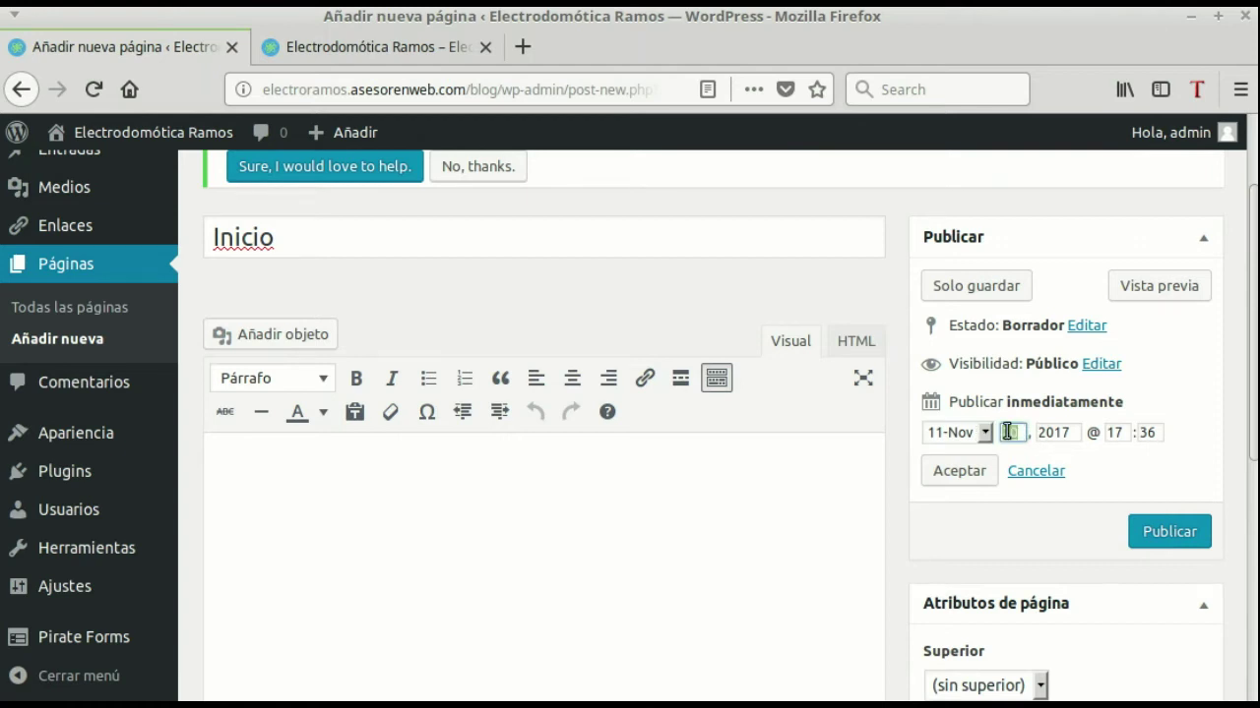
left_click(1123, 472)
left_click_drag(1019, 432, 954, 430)
type("30")
left_click(1107, 437)
left_click(1179, 442)
Set the publication day back to 20 and accept the date
left_click(1011, 433)
left_click_drag(1011, 434, 1047, 438)
type("20")
left_click(982, 486)
left_click(955, 472)
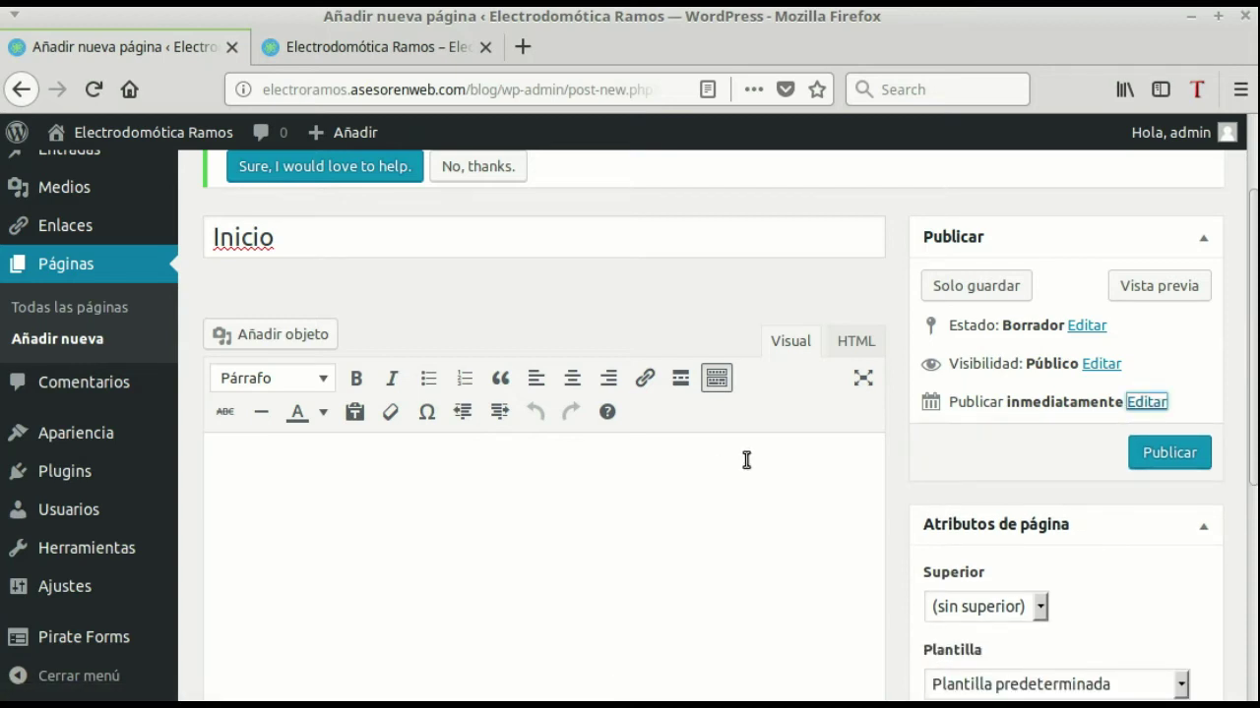
Replace the new page's title with Productos and place the cursor in the content area
left_click(285, 236)
left_click_drag(284, 236, 131, 226)
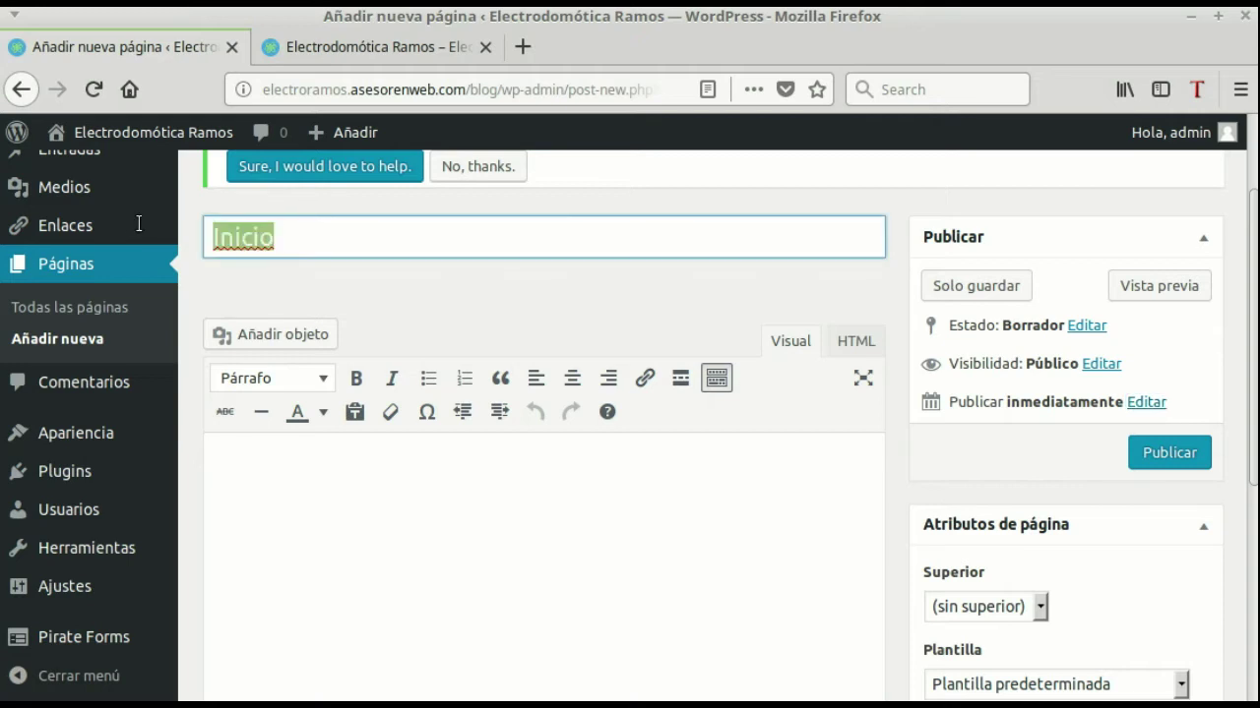
type("P")
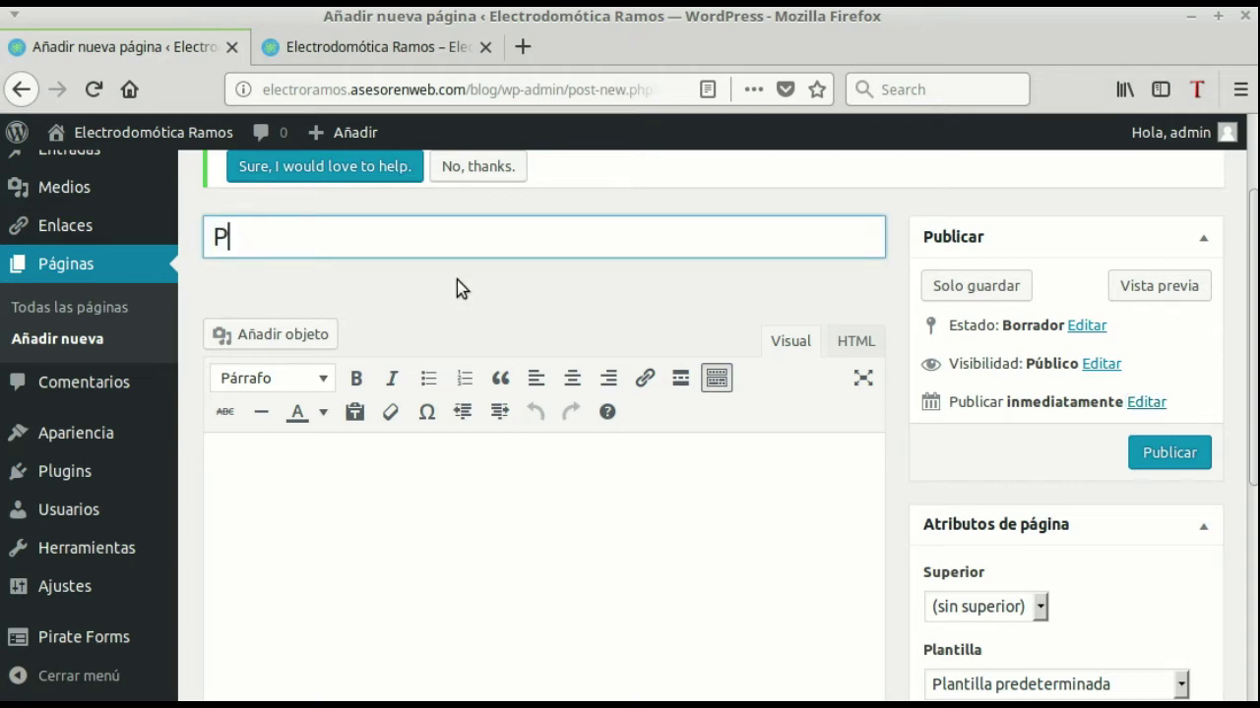
type("roductos")
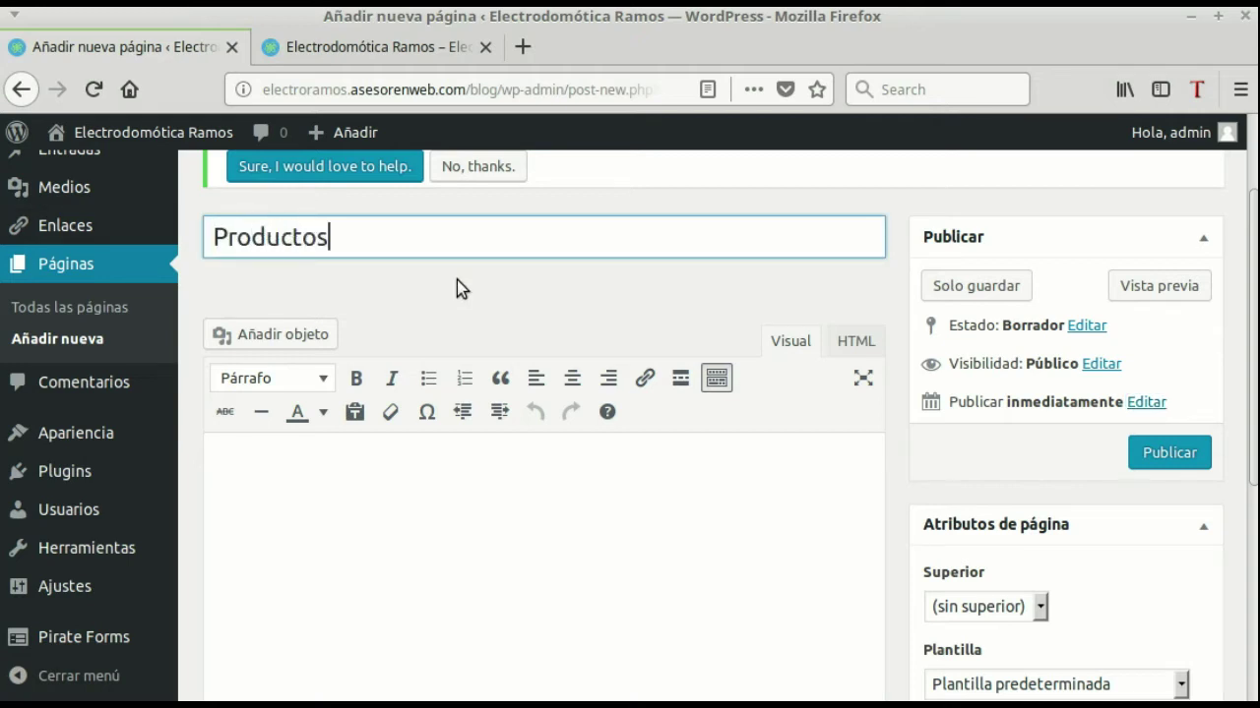
left_click(468, 477)
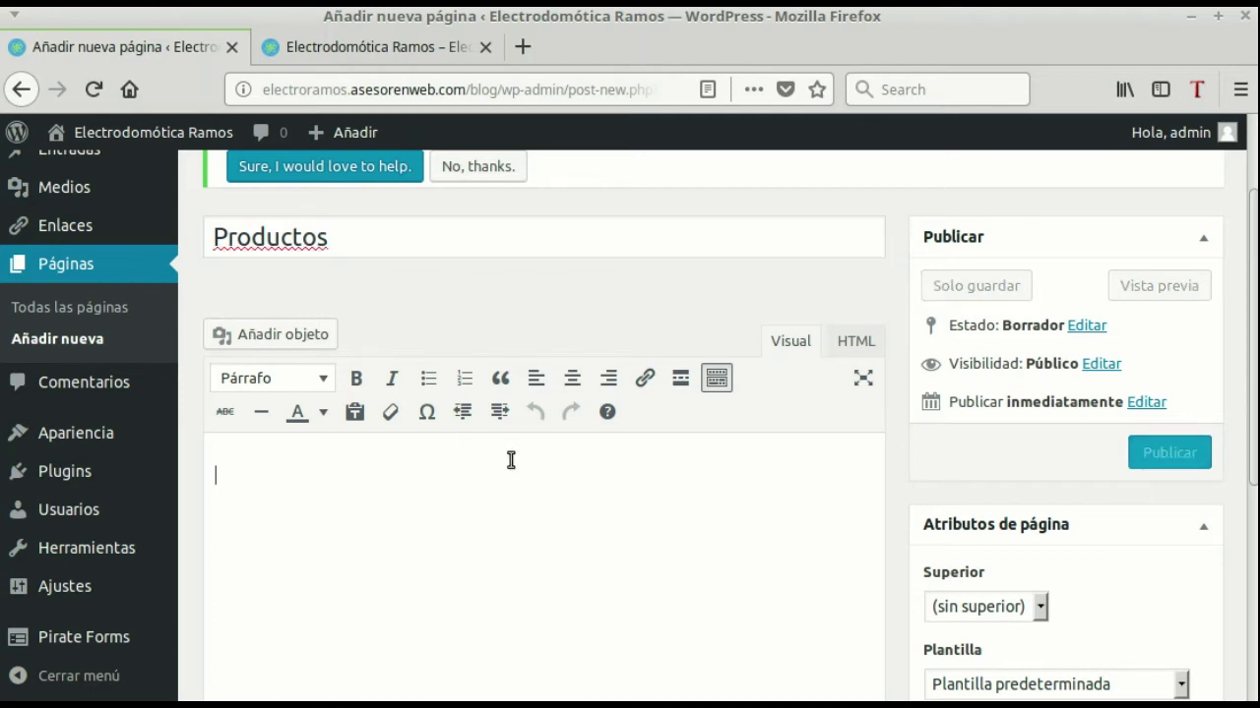
Enter "Estos son nuestros productos" as the content of the Productos page
type("Estos so")
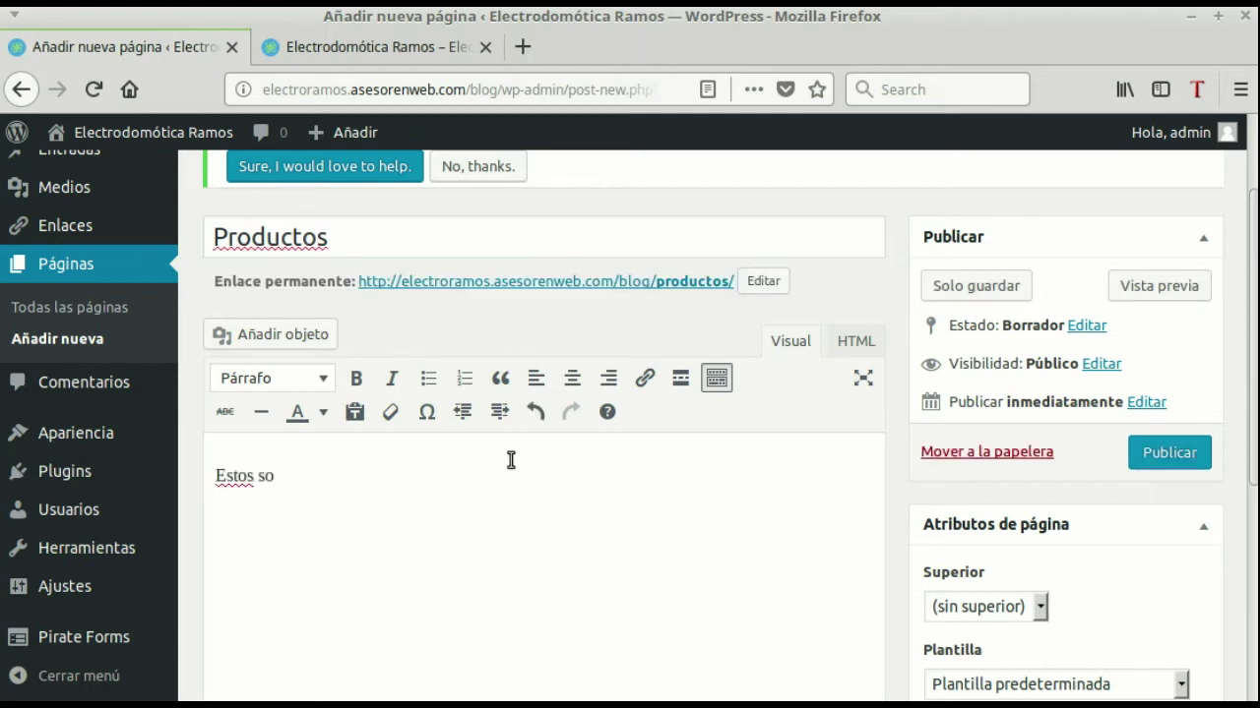
type("n nuestros ")
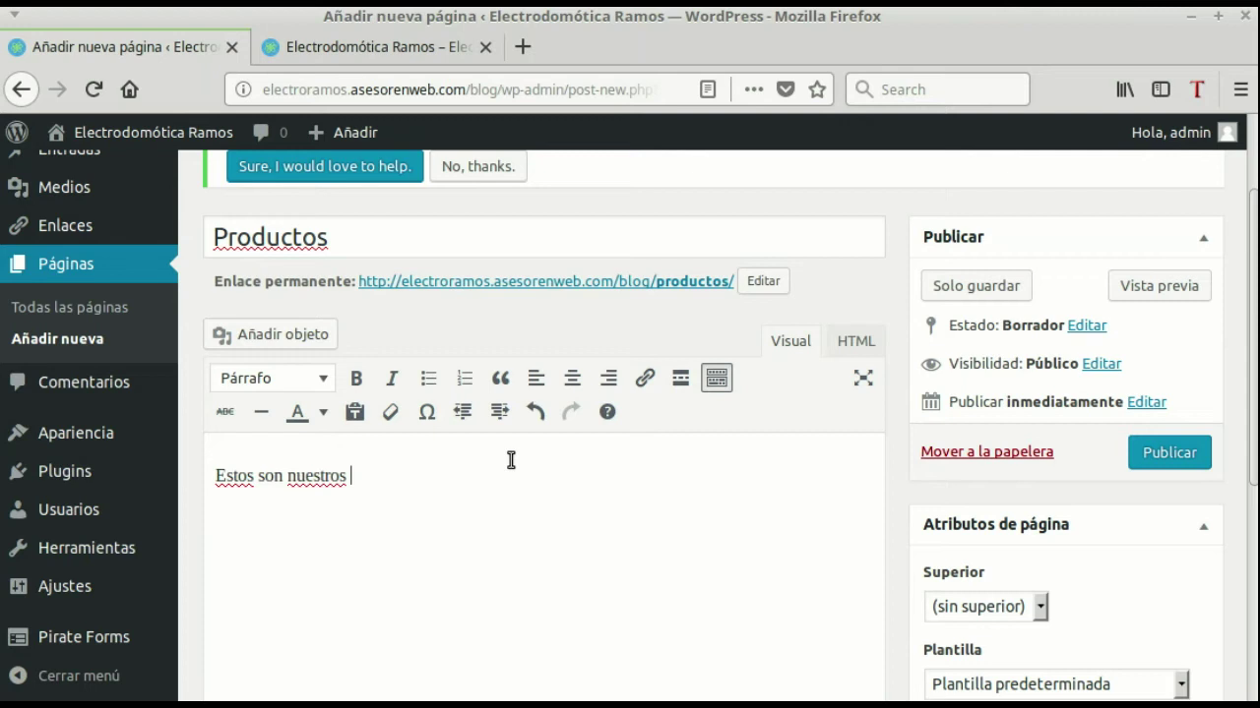
type("produc")
Examine the page attributes, including the Superior and Plantilla choices, without changing them, and the featured image section
scroll(510, 482, "down", 4)
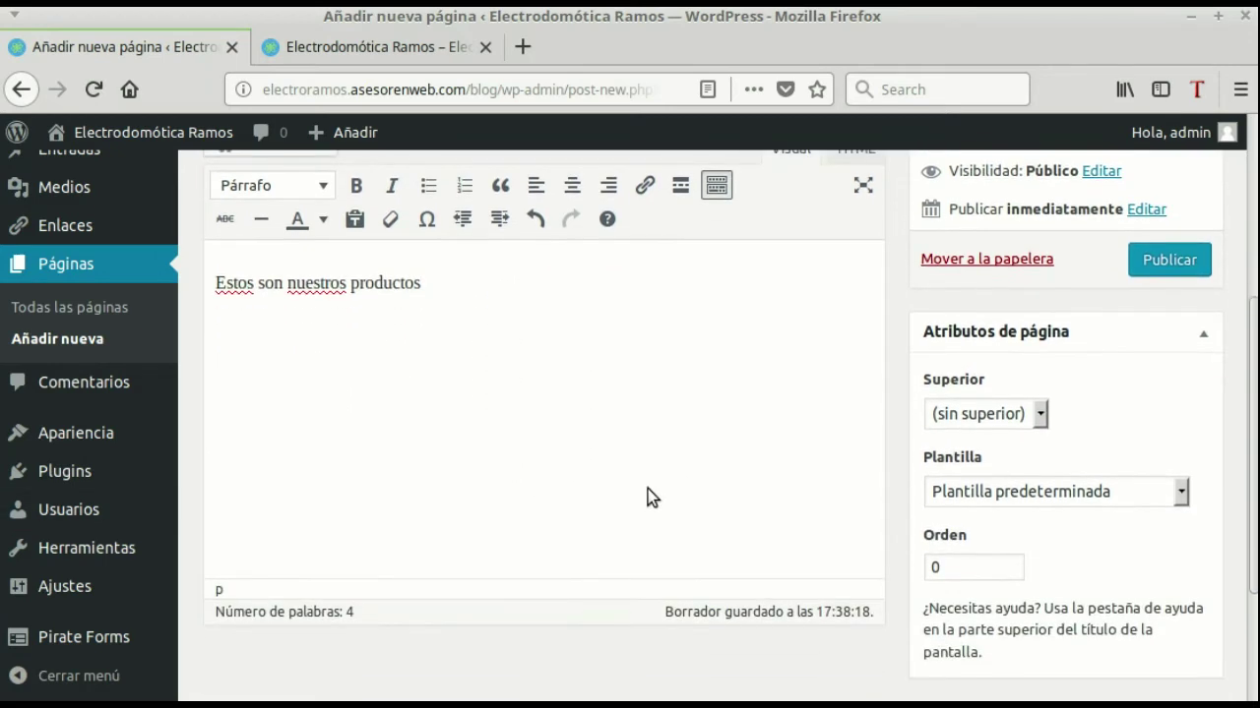
scroll(647, 495, "up", 1)
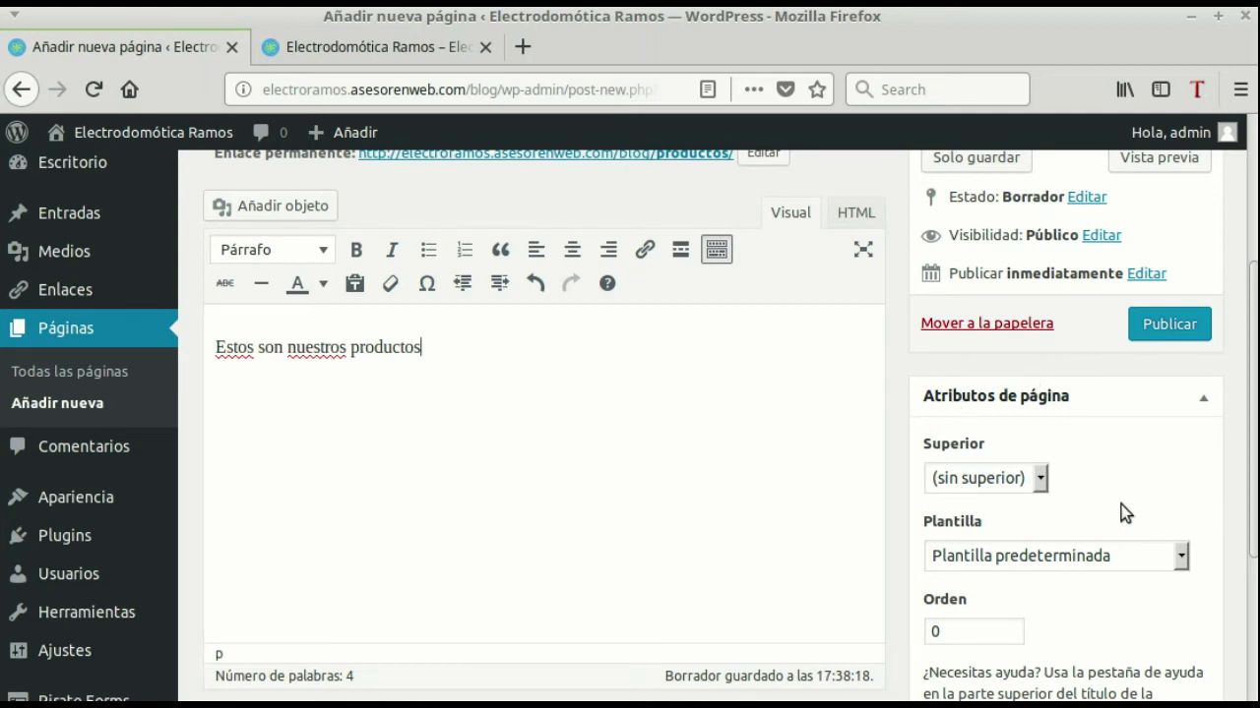
scroll(1124, 483, "down", 3)
left_click(1041, 350)
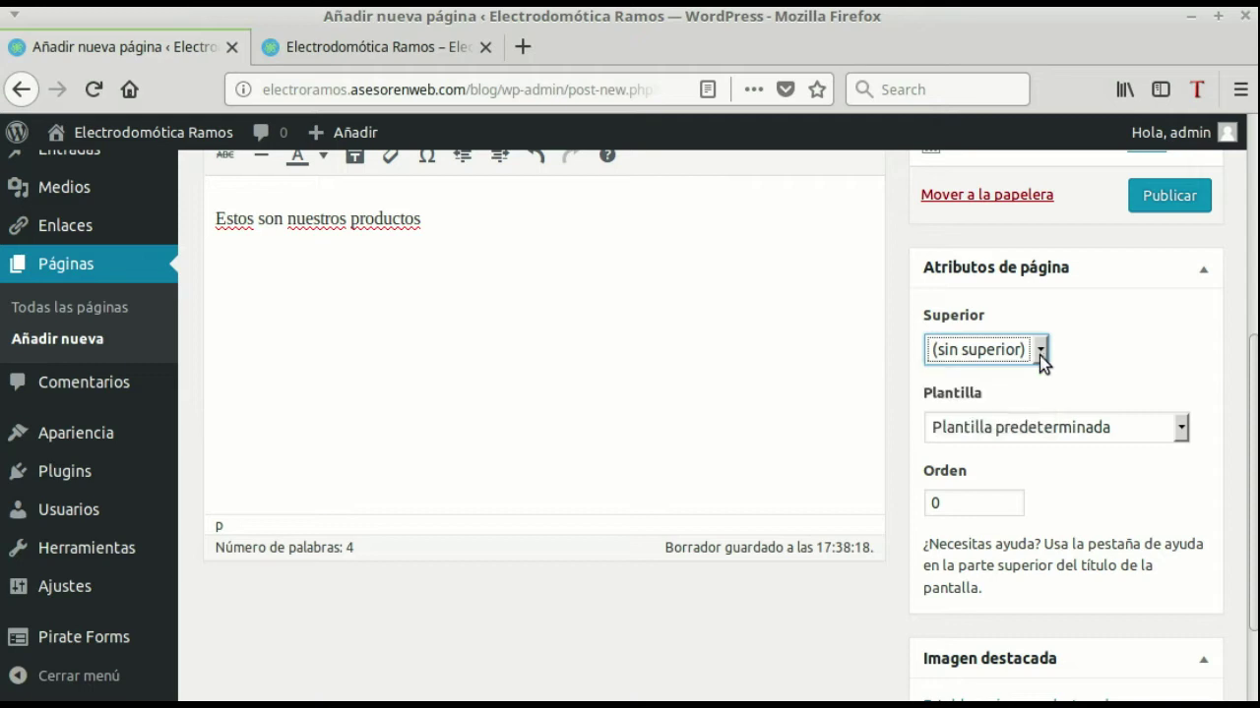
left_click(1182, 429)
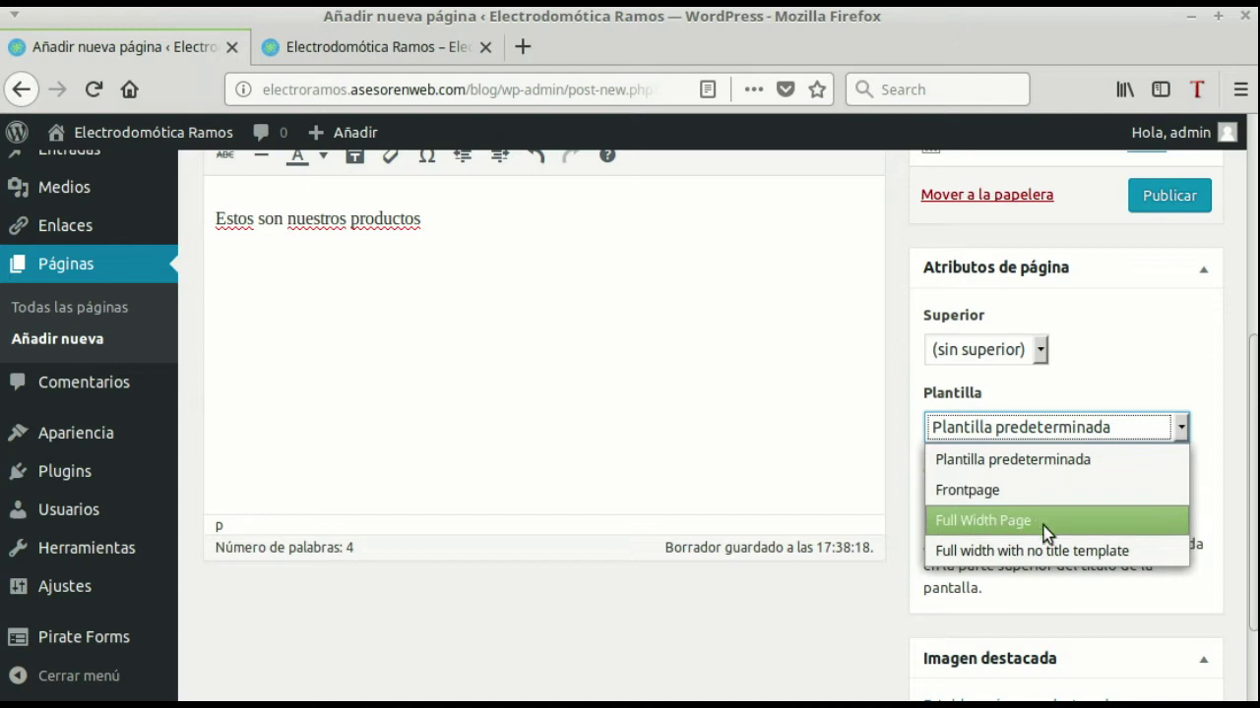
left_click(757, 454)
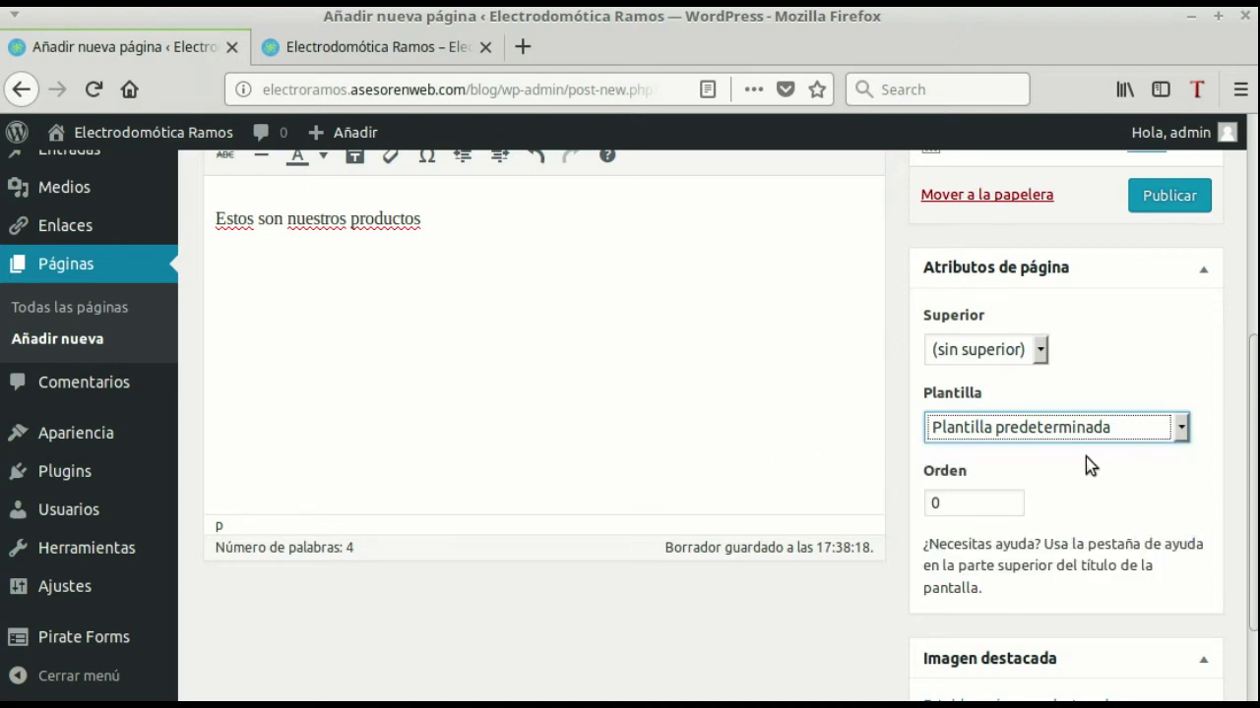
scroll(1058, 440, "down", 3)
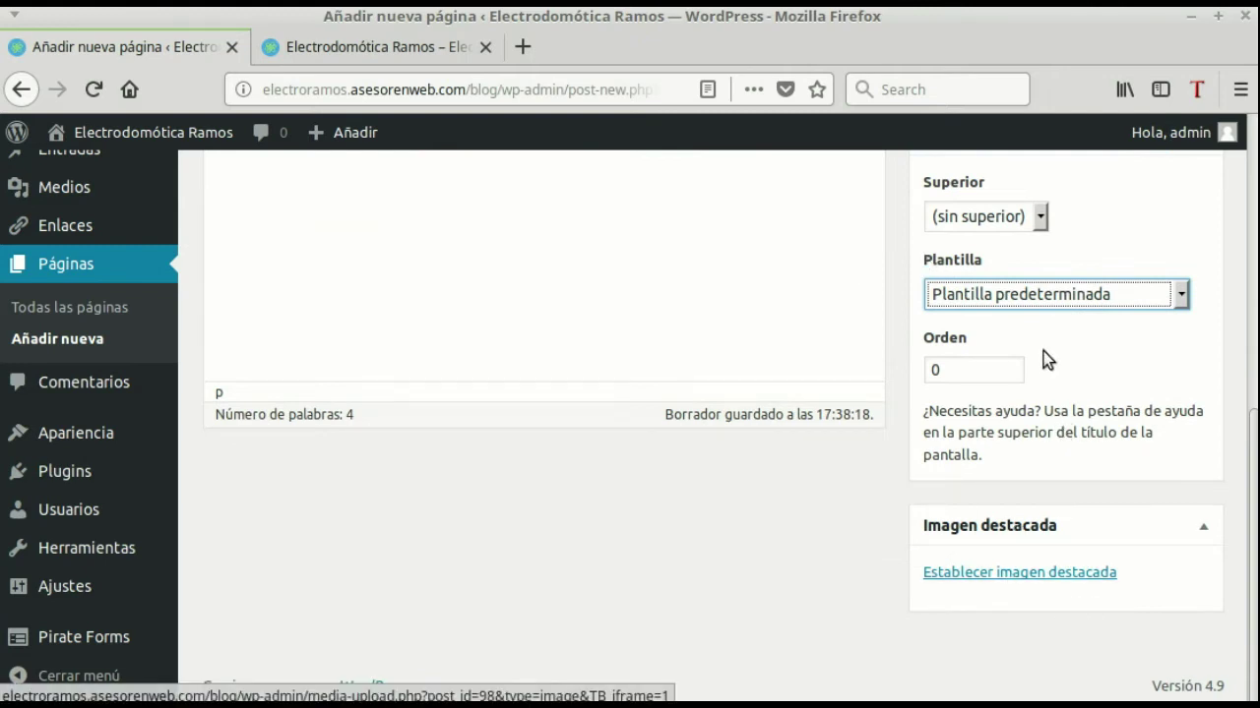
Review the available screen options for the page editor, then hide them again
scroll(1038, 354, "up", 4)
scroll(1043, 343, "up", 5)
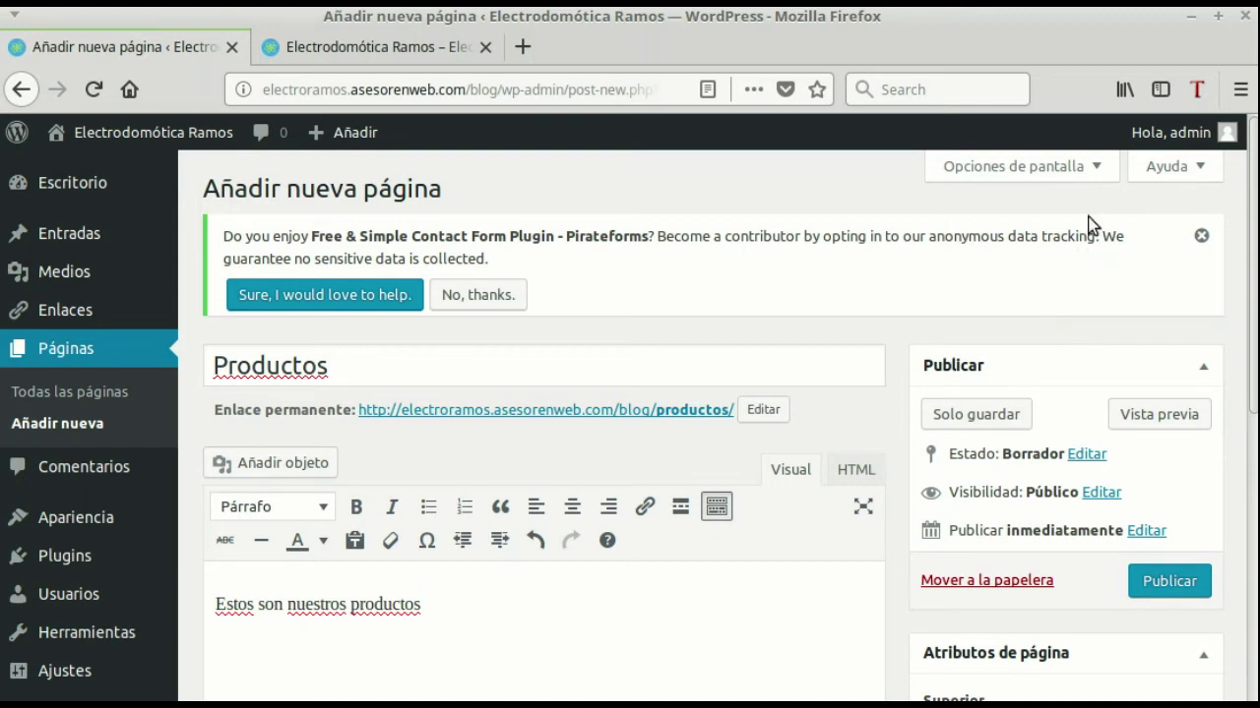
left_click(1105, 169)
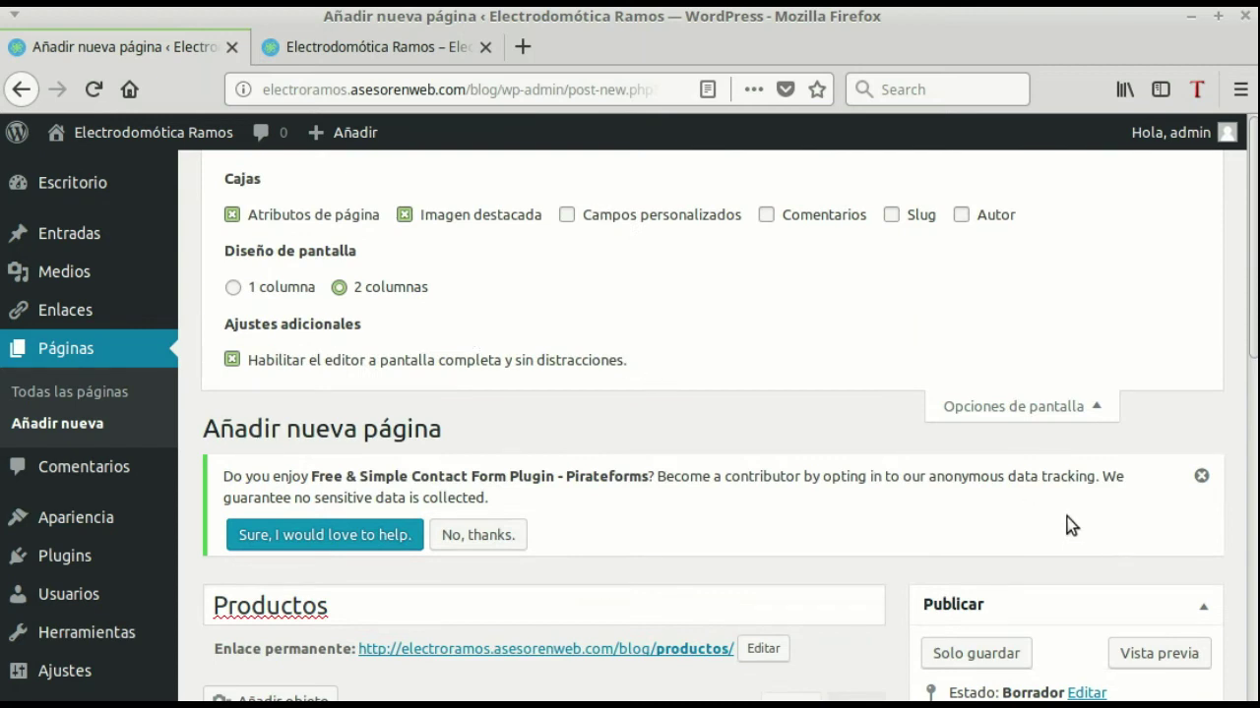
left_click(1110, 405)
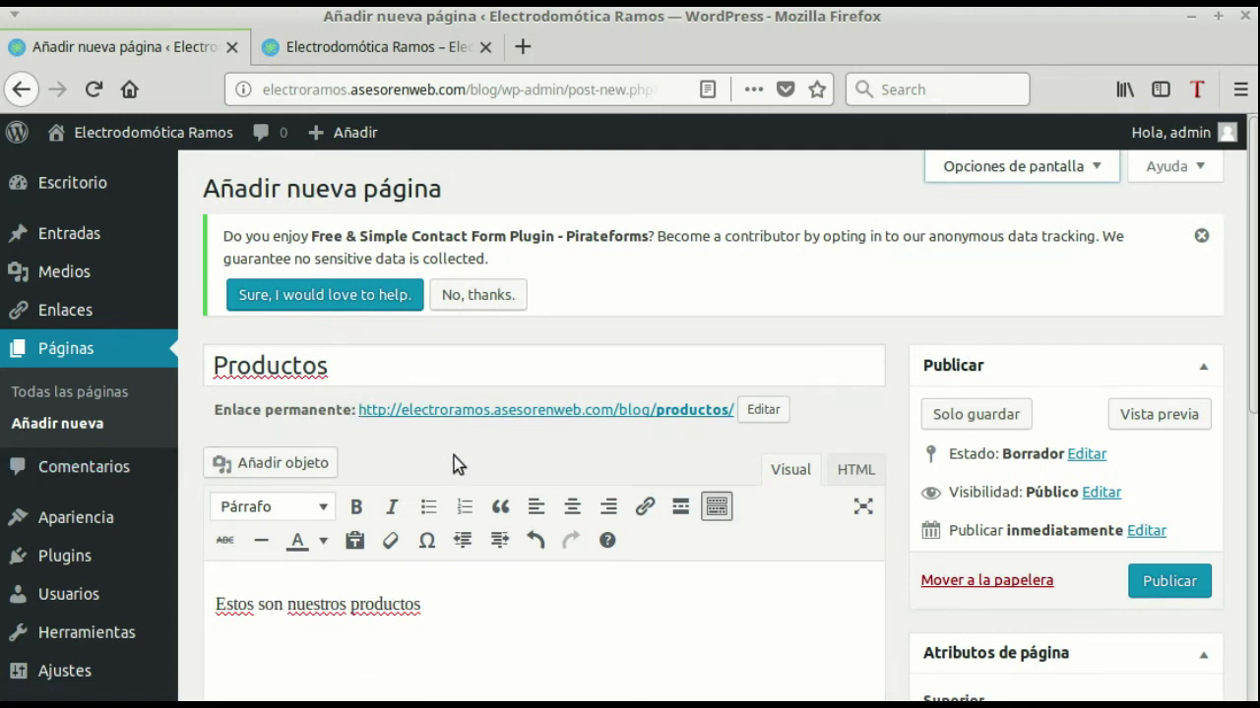
Publish the Productos page and open the list of all pages
left_click(1177, 580)
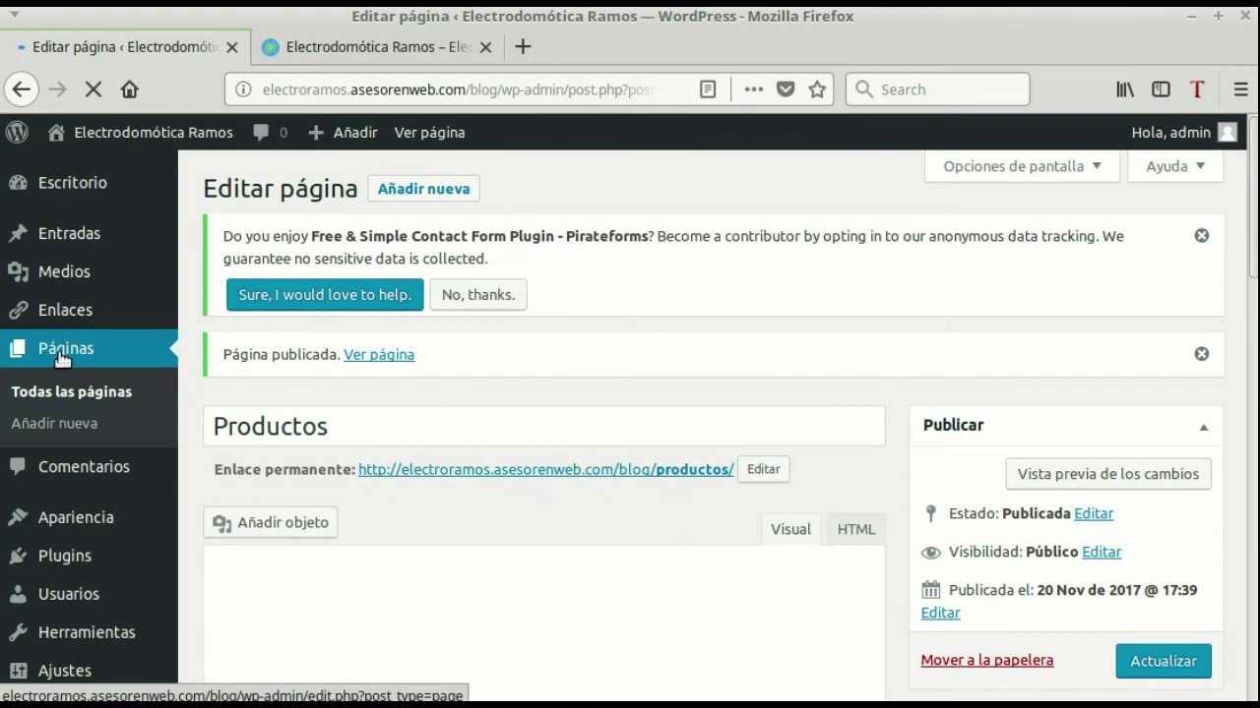
left_click(62, 350)
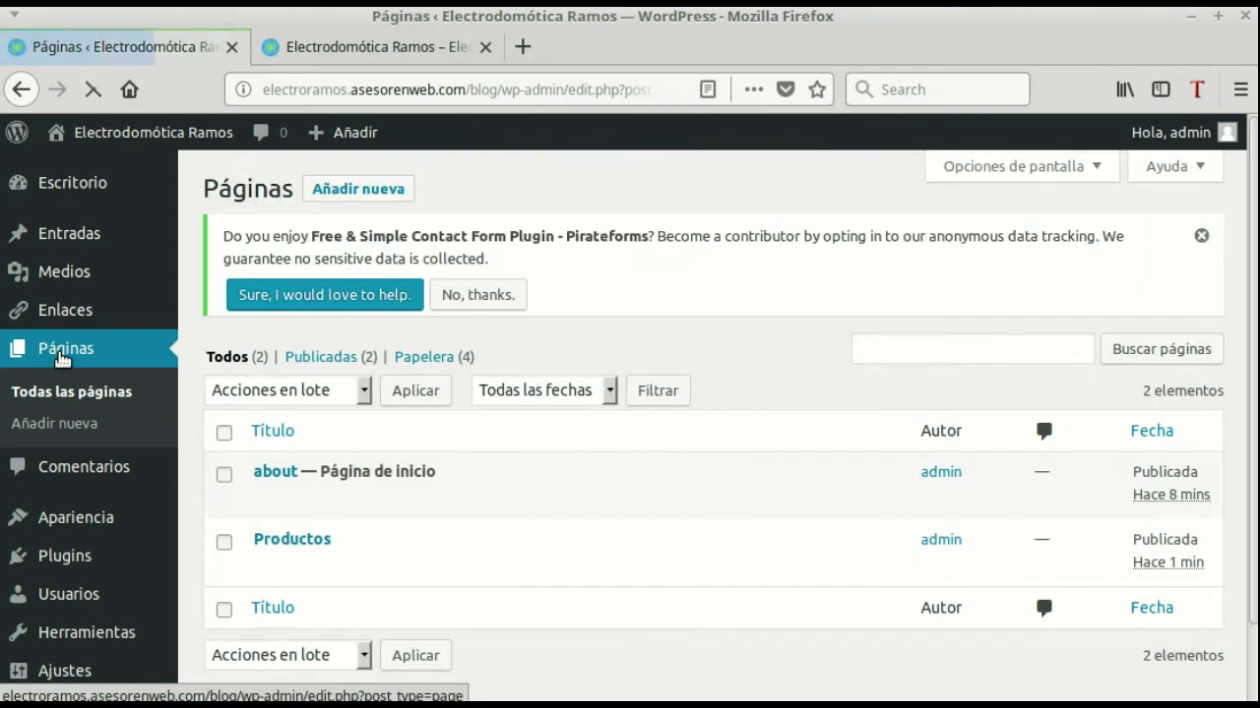
Move the about page to the trash from the page list
mouse_move(332, 551)
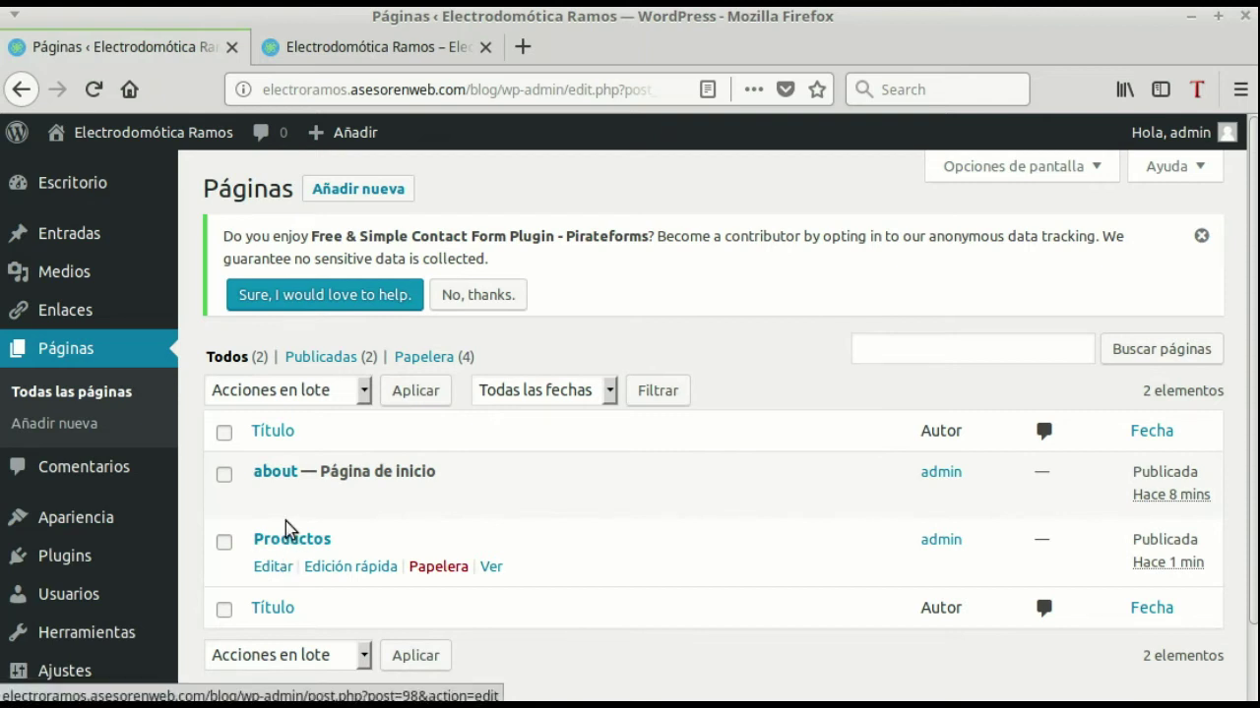
mouse_move(292, 467)
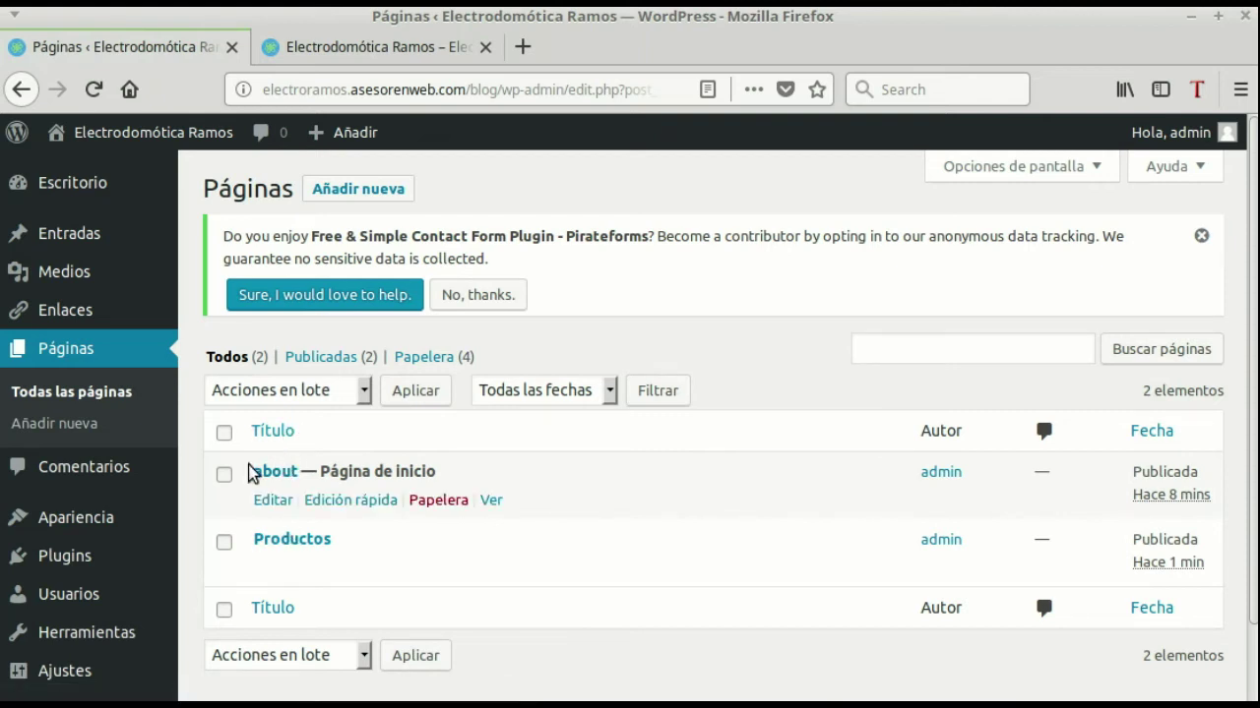
left_click(450, 501)
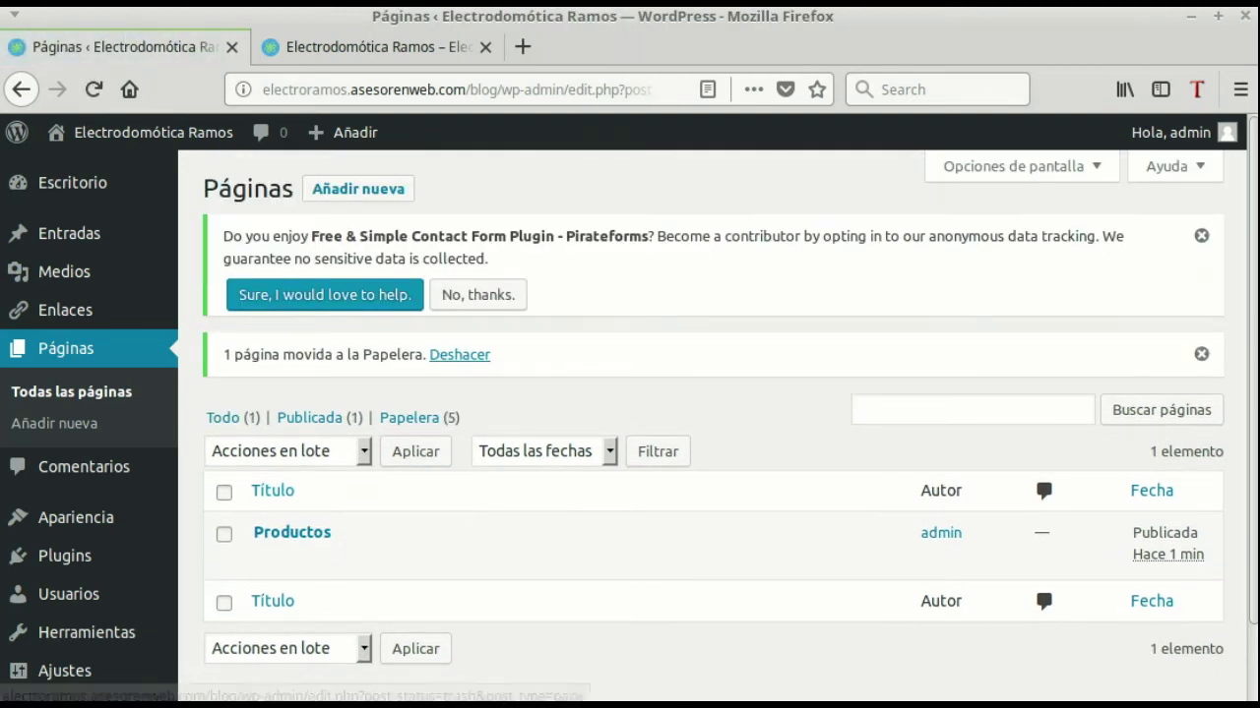
Close the old site tab, reopen the public site in a new tab, and look over its blog front page
left_click(484, 47)
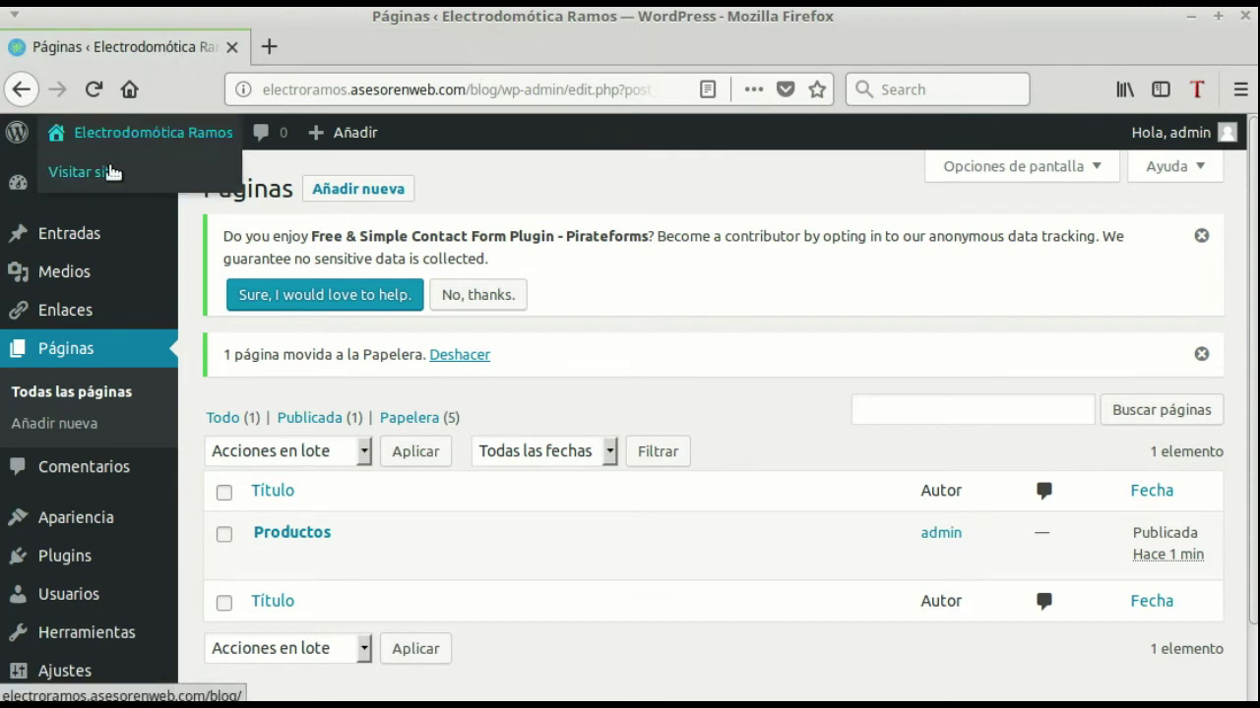
right_click(111, 167)
left_click(145, 177)
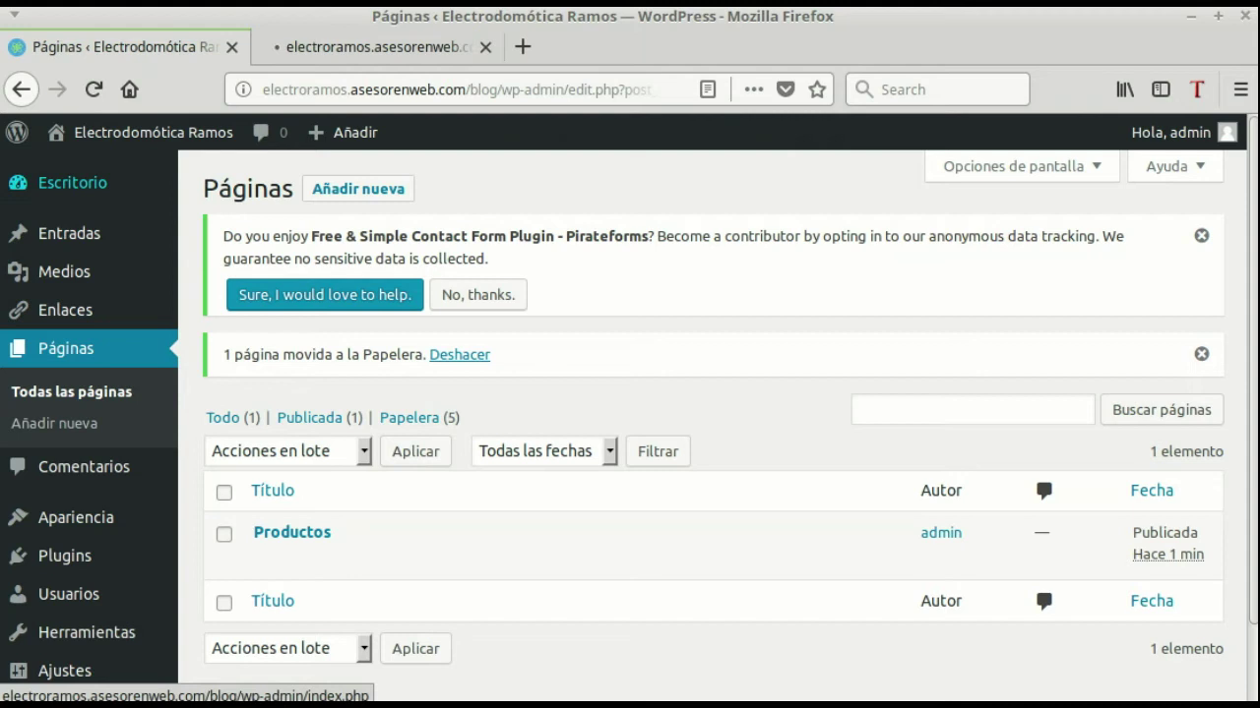
left_click(392, 51)
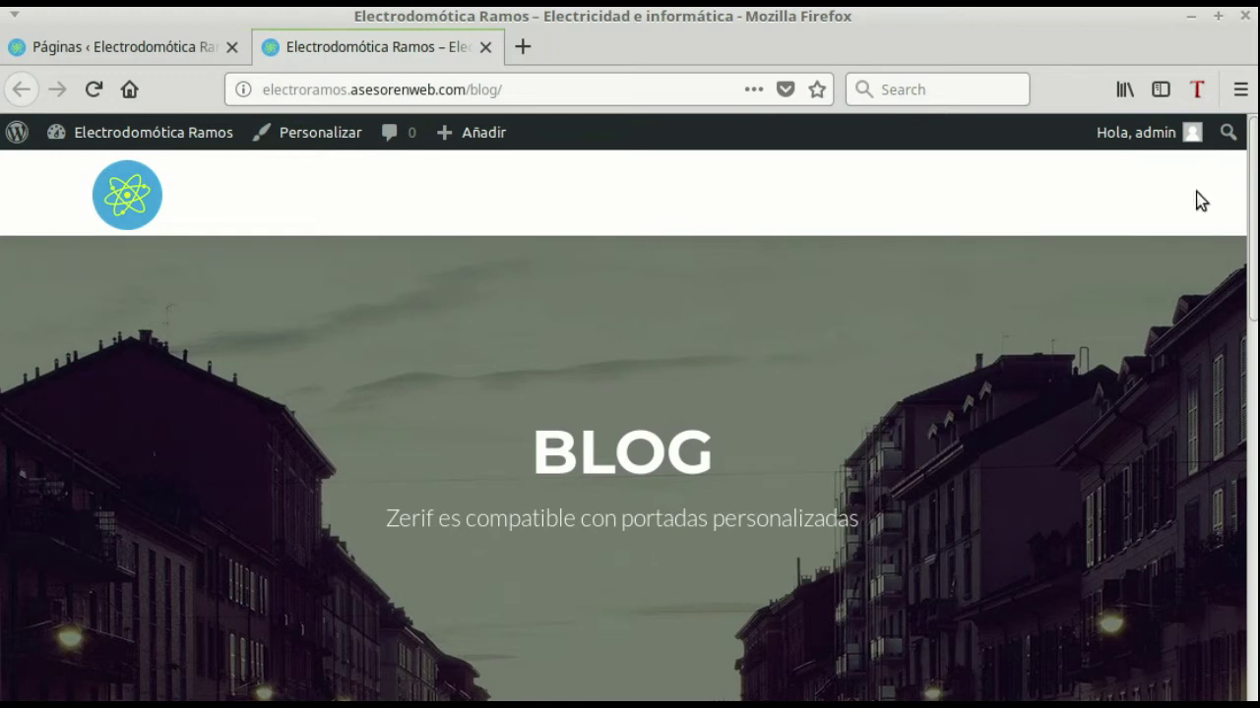
scroll(758, 334, "down", 10)
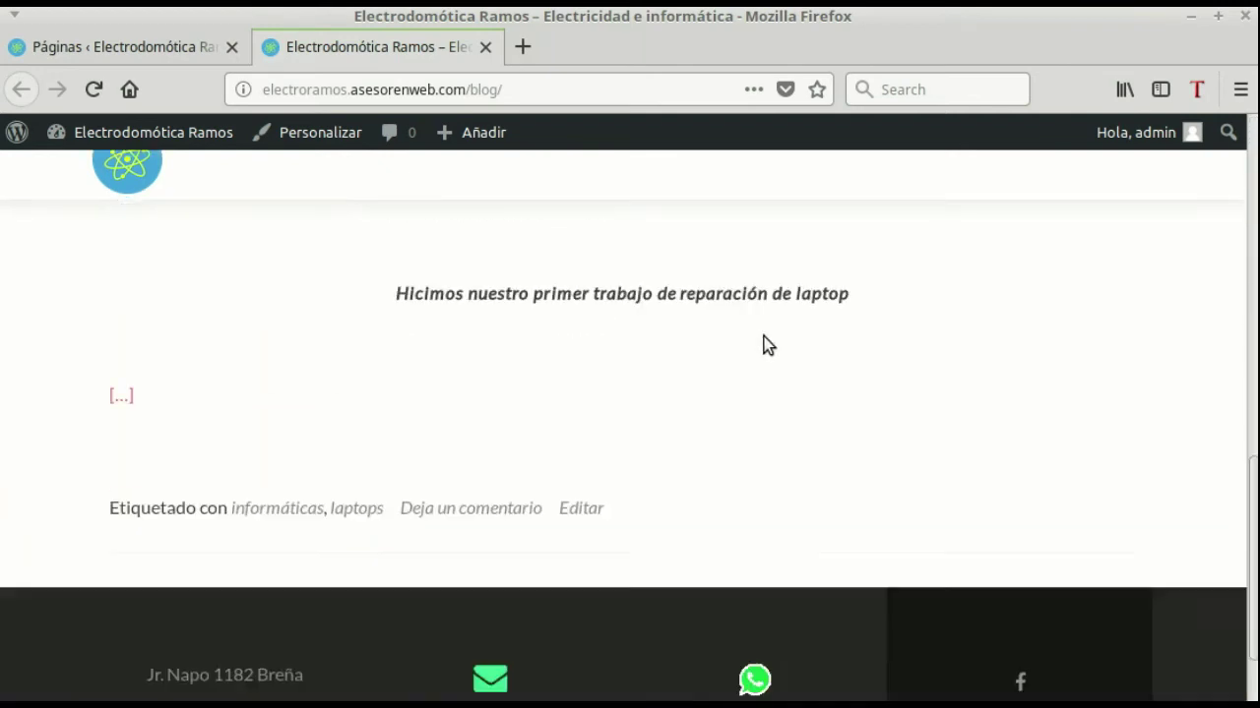
scroll(767, 348, "up", 10)
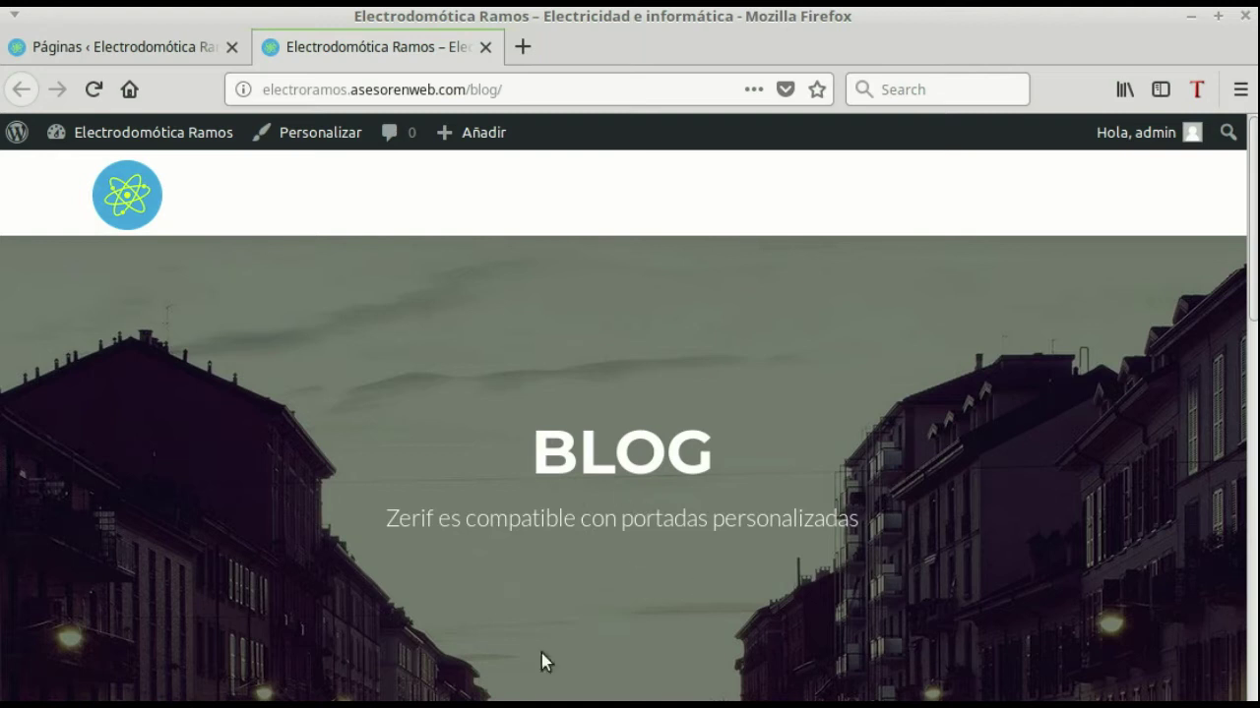
scroll(543, 661, "down", 4)
scroll(827, 643, "up", 4)
Return to the admin tab, open the menu editor for Menú 1 and expand the custom links section
left_click(124, 59)
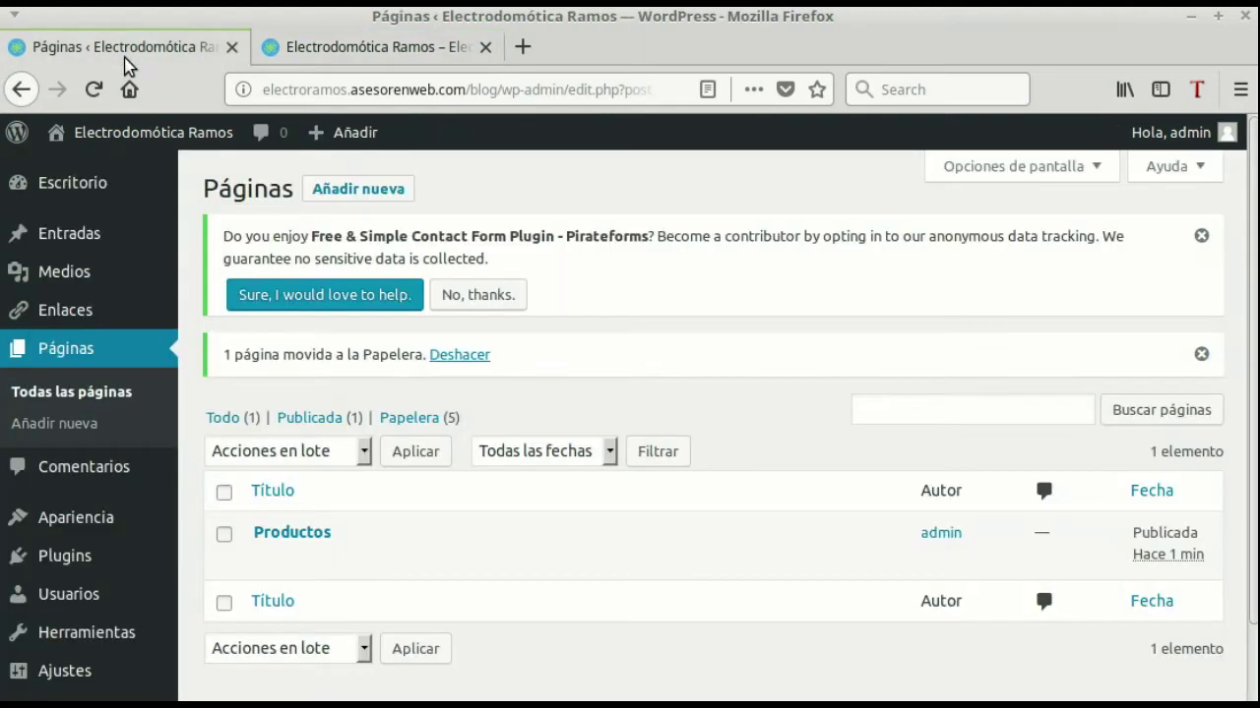
mouse_move(80, 527)
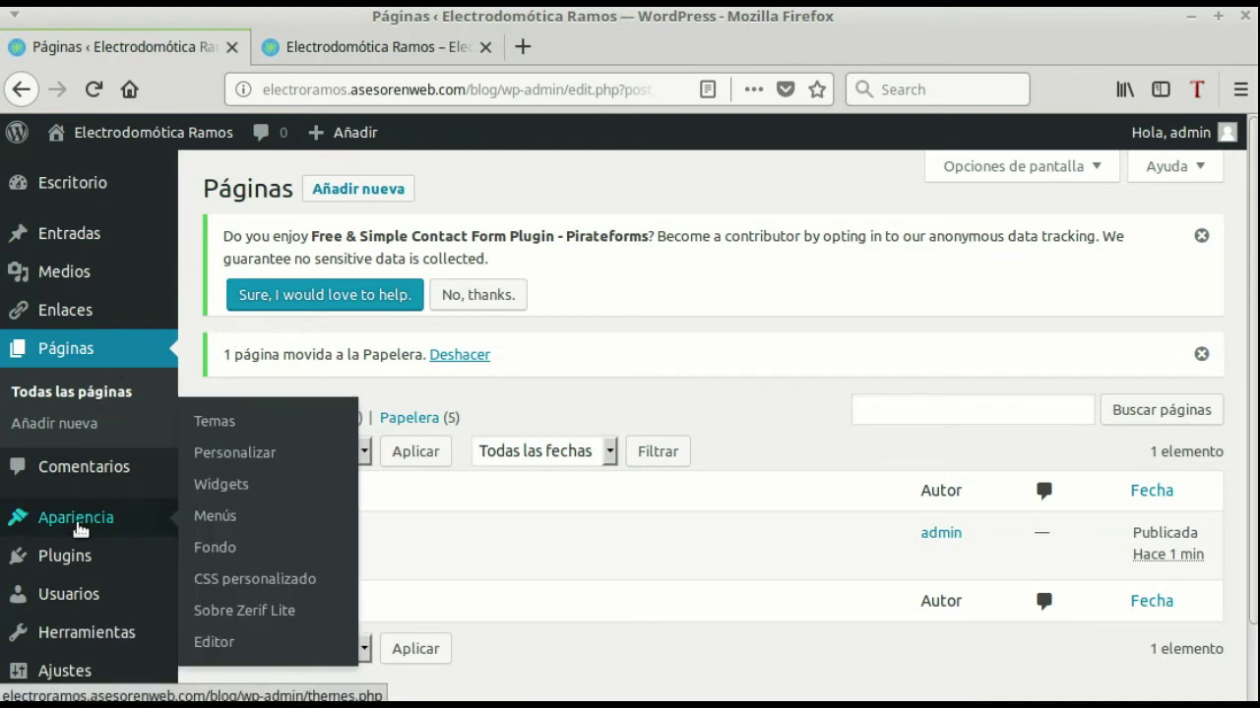
left_click(214, 517)
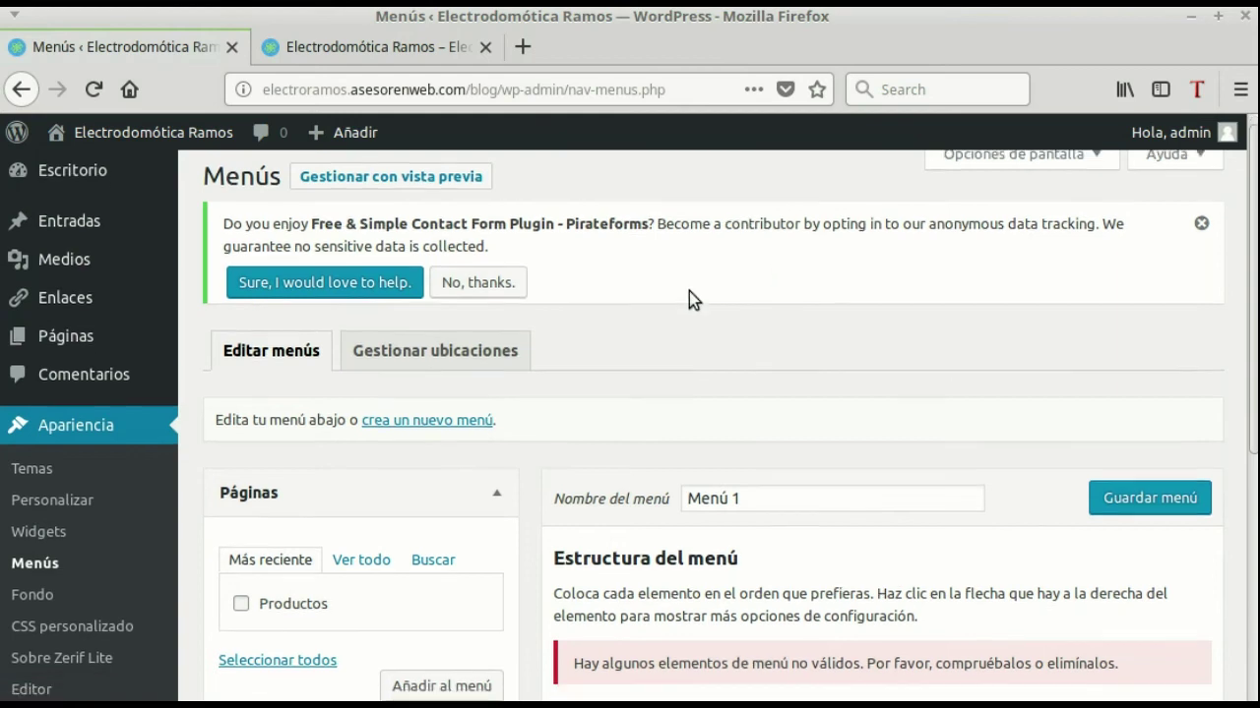
scroll(686, 292, "down", 2)
scroll(685, 300, "down", 3)
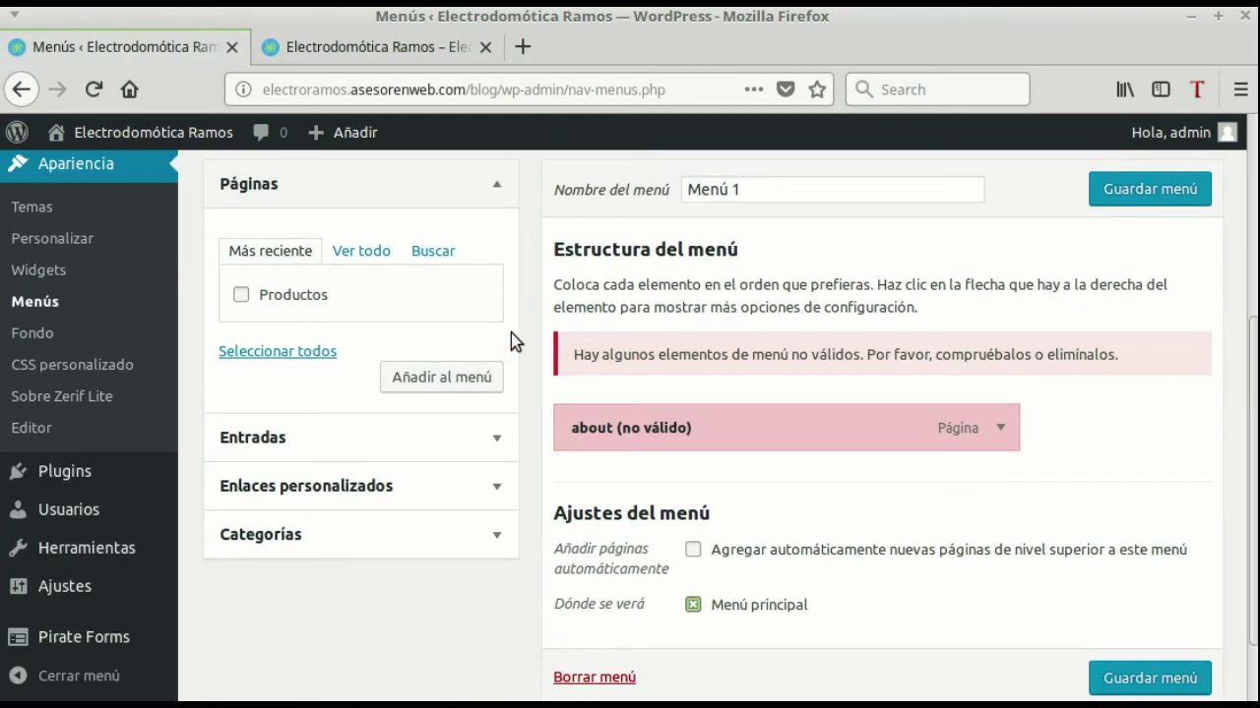
left_click(494, 488)
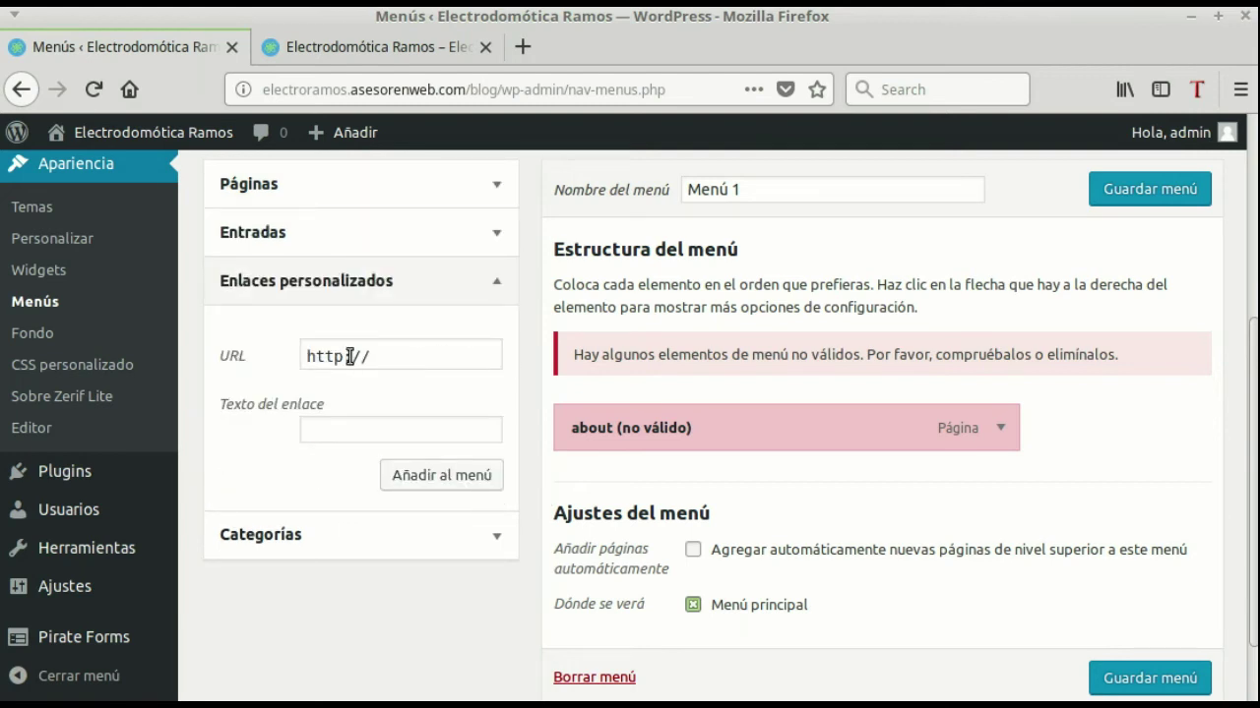
Copy the blog's full web address from the public site tab
left_click(348, 57)
left_click_drag(505, 92, 242, 93)
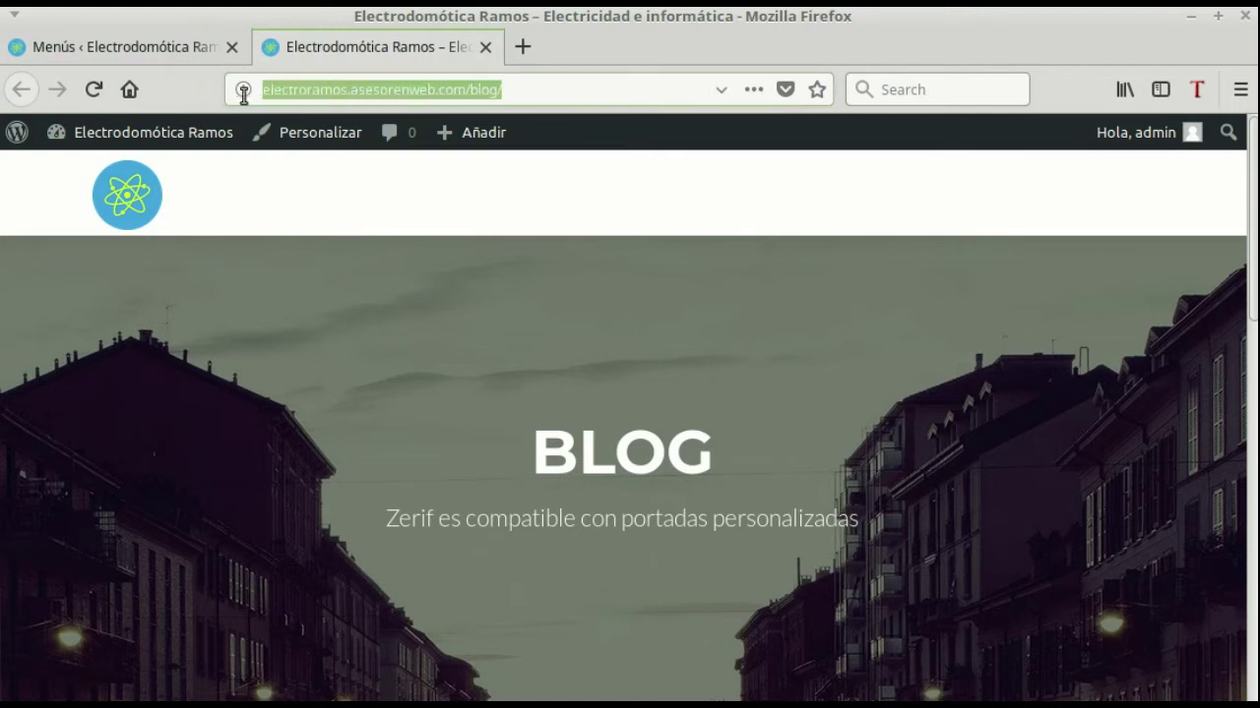
right_click(337, 91)
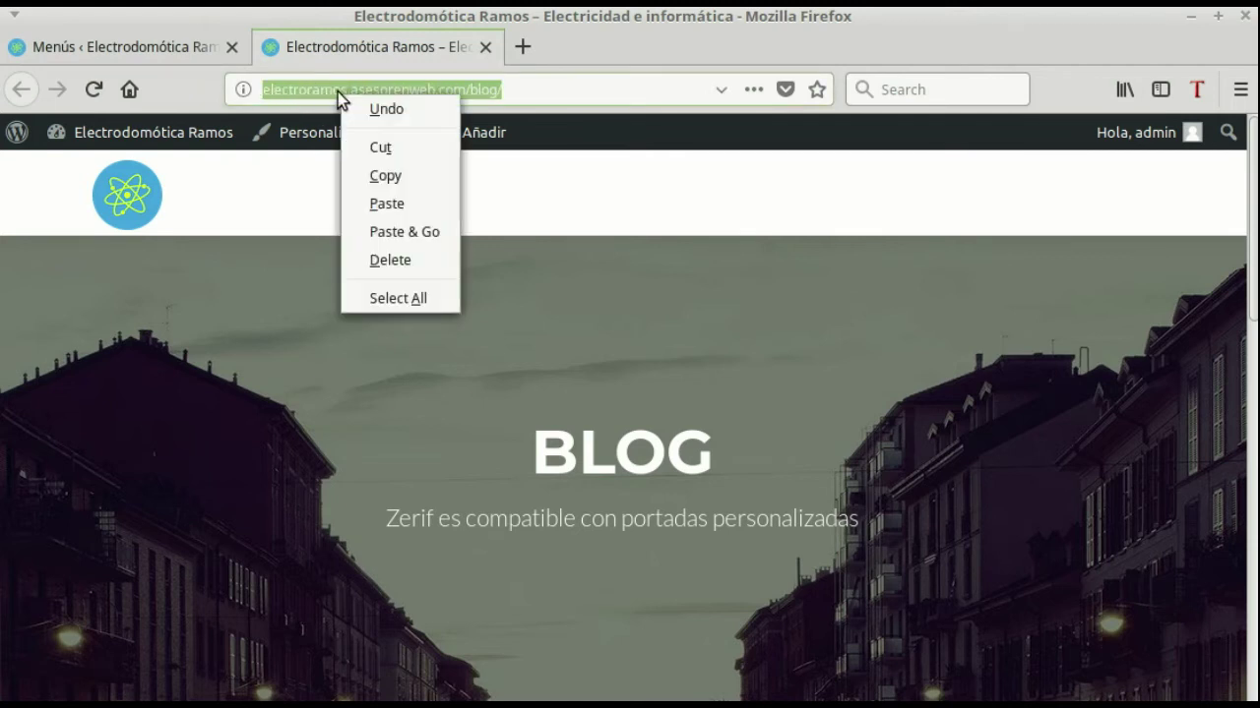
left_click(395, 173)
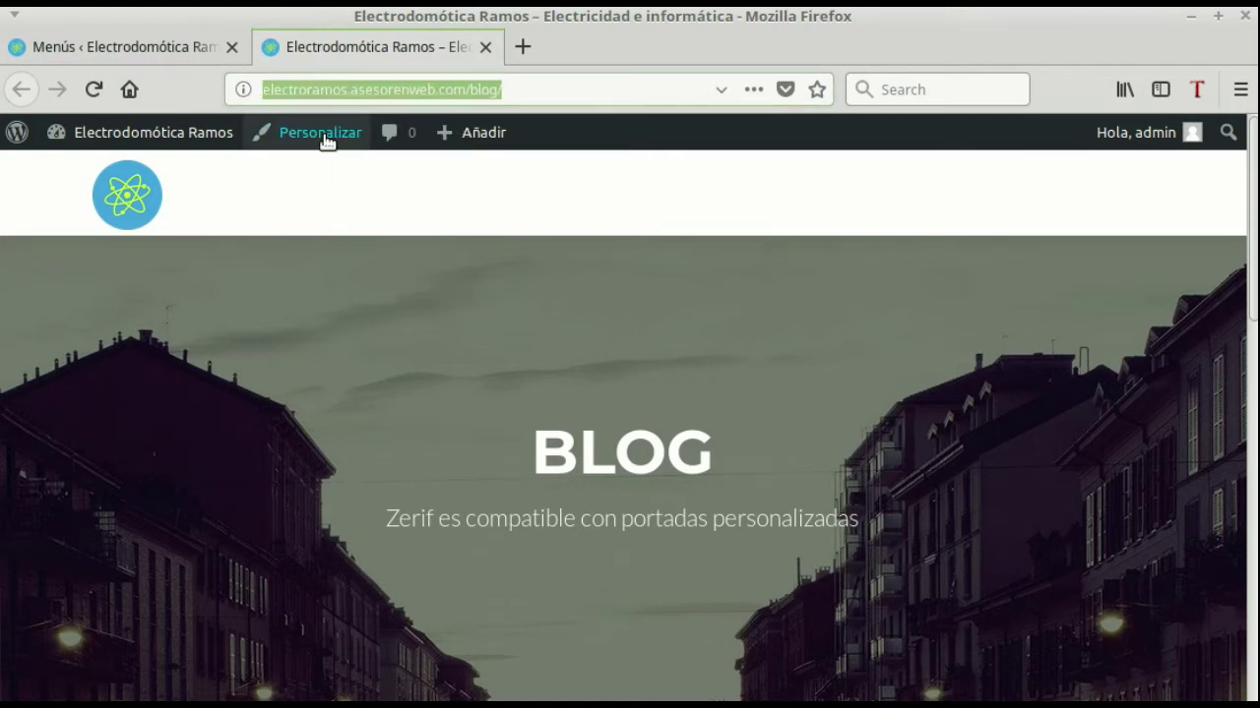
Add a custom link to Menú 1 with the copied blog address as its URL and Inicio as its link text
left_click(97, 40)
left_click_drag(384, 355, 292, 357)
right_click(352, 358)
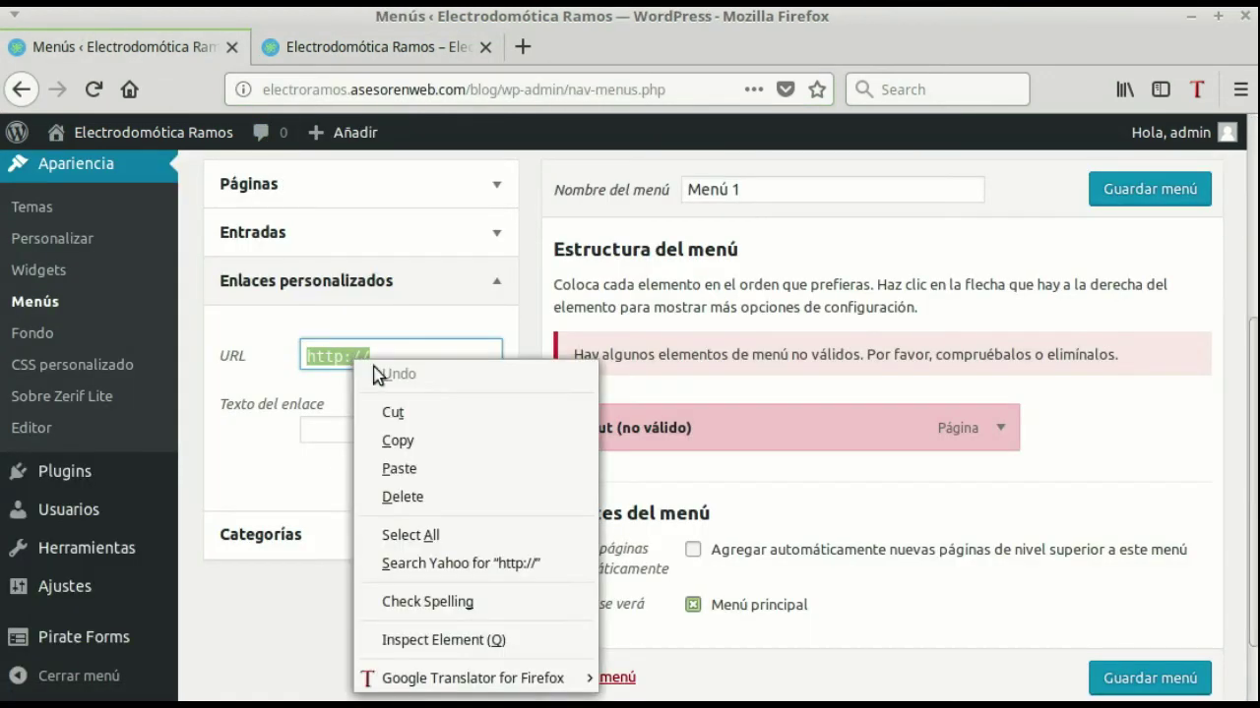
left_click(427, 468)
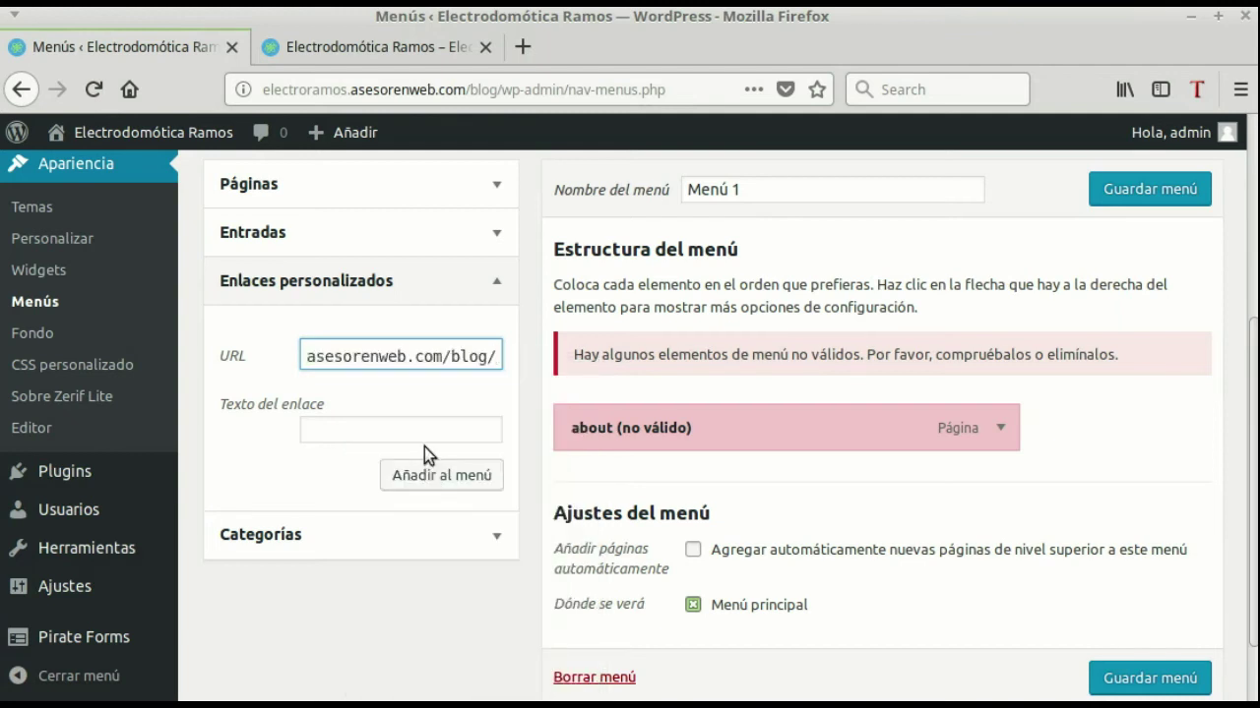
left_click(363, 429)
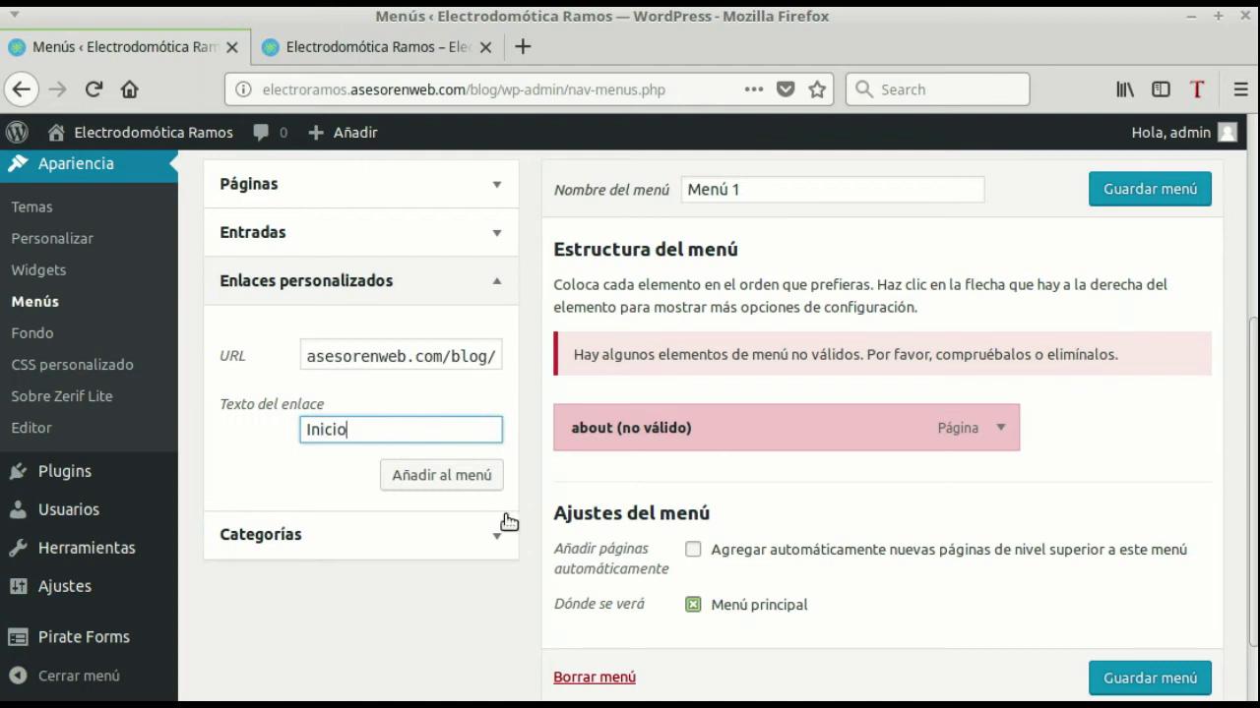
left_click(459, 478)
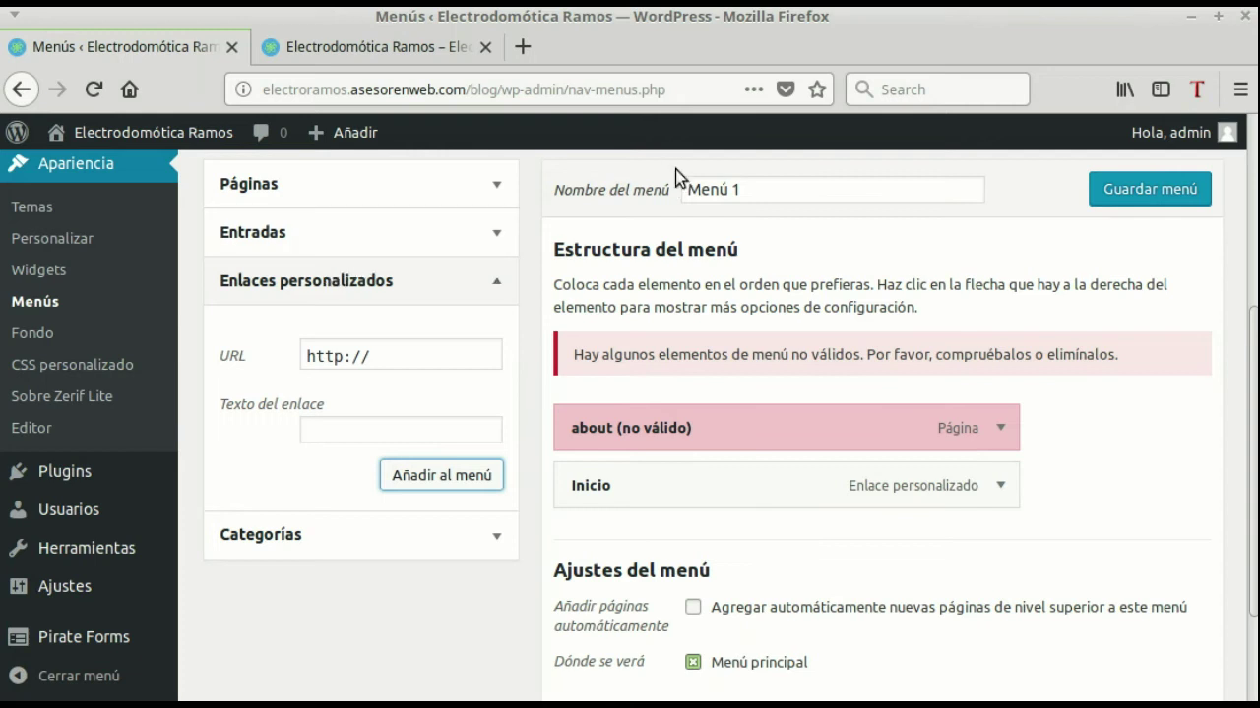
Add the Productos page to Menú 1 as a menu item
left_click(496, 185)
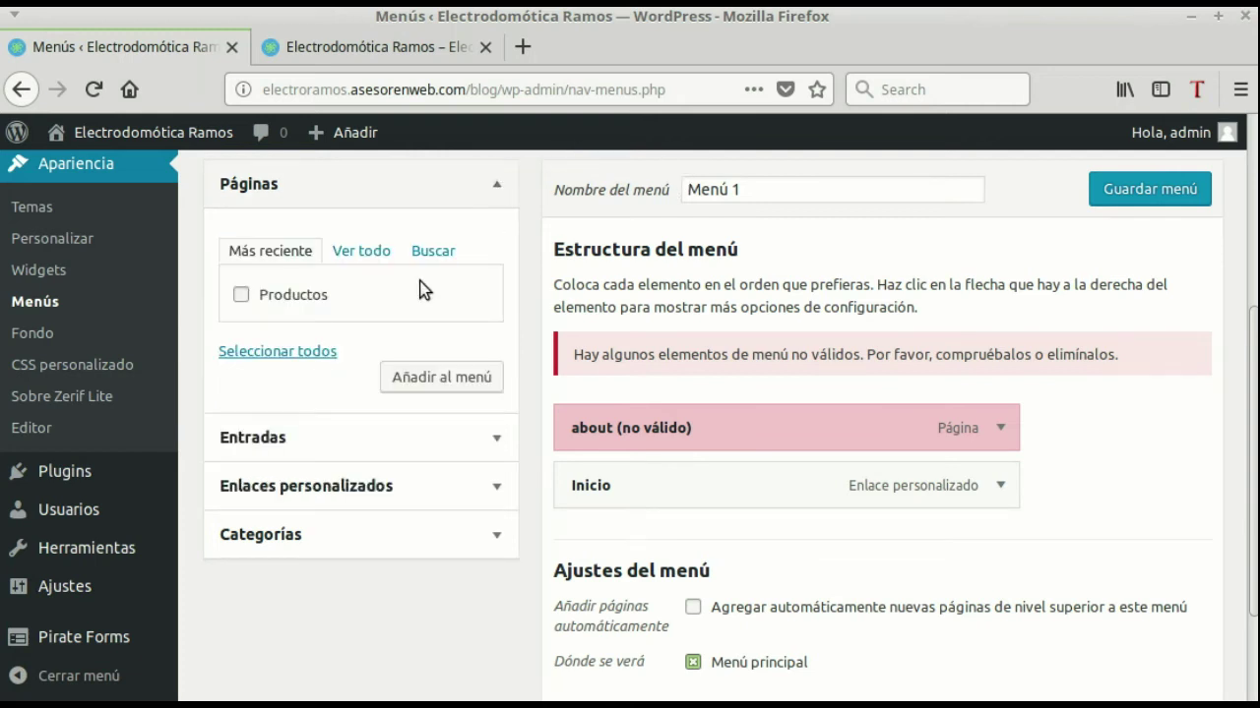
left_click(241, 296)
left_click(470, 386)
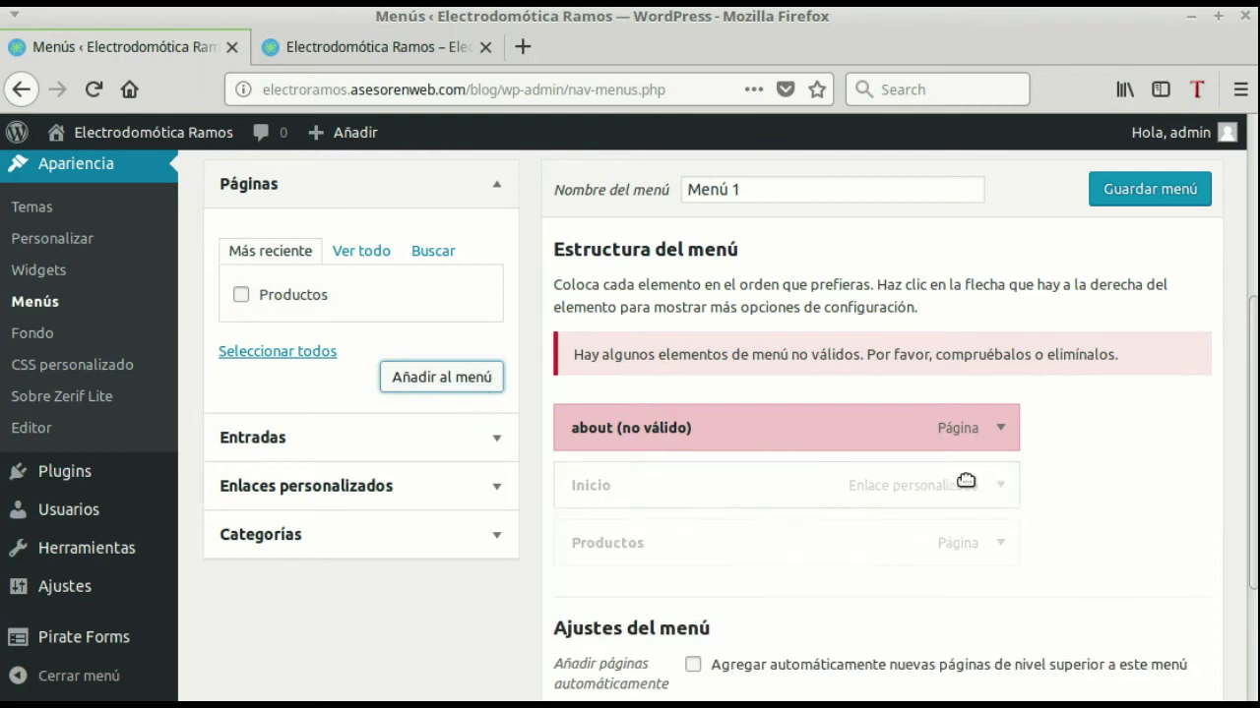
Remove the invalid about item from Menú 1 and save the menu
scroll(1032, 495, "down", 4)
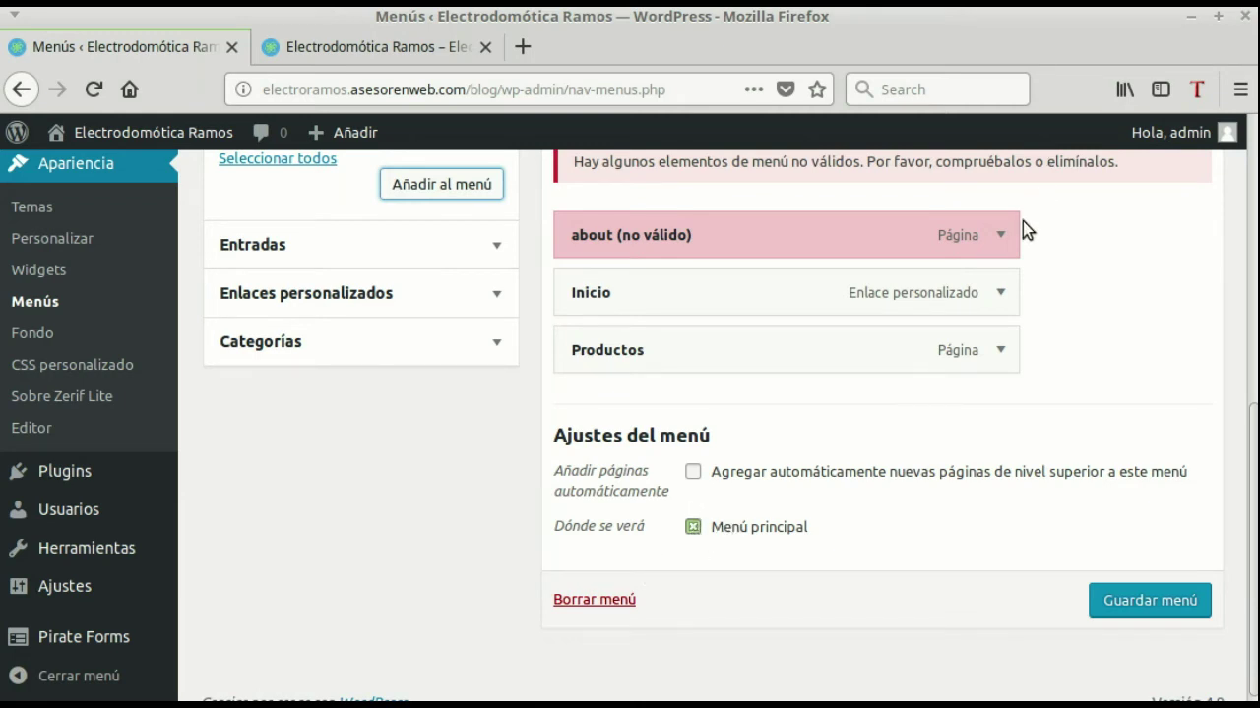
left_click(1001, 235)
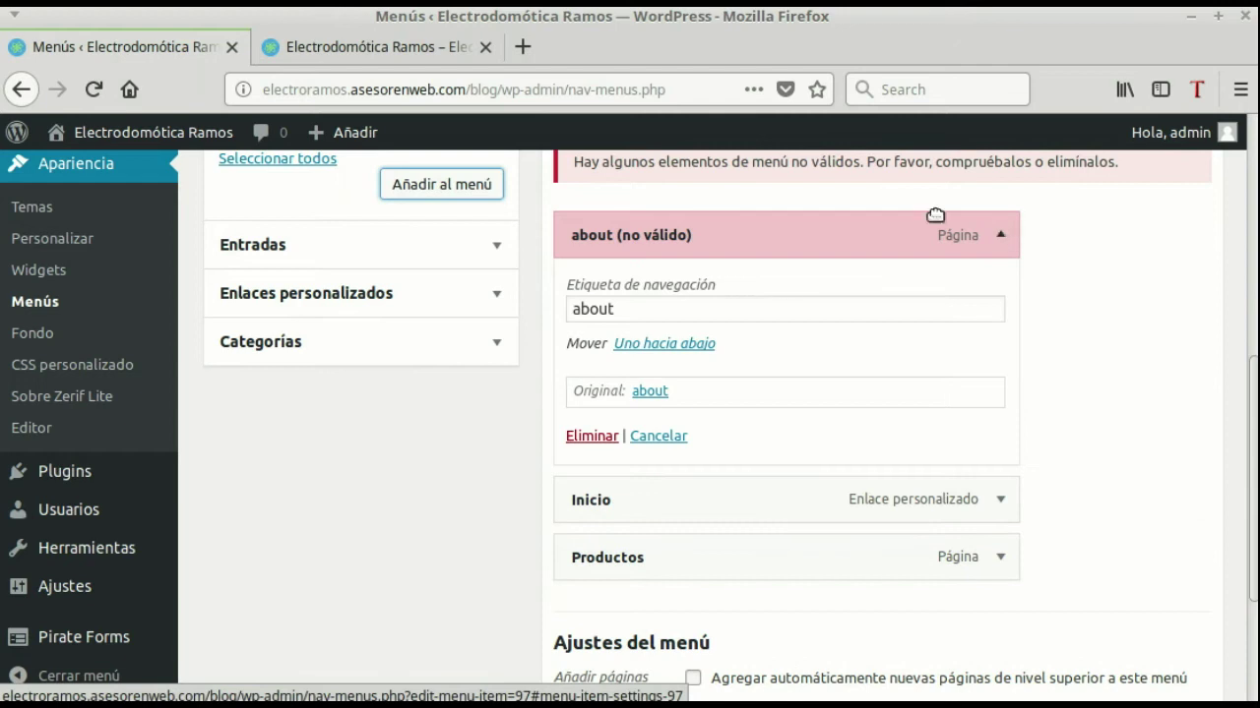
left_click(592, 436)
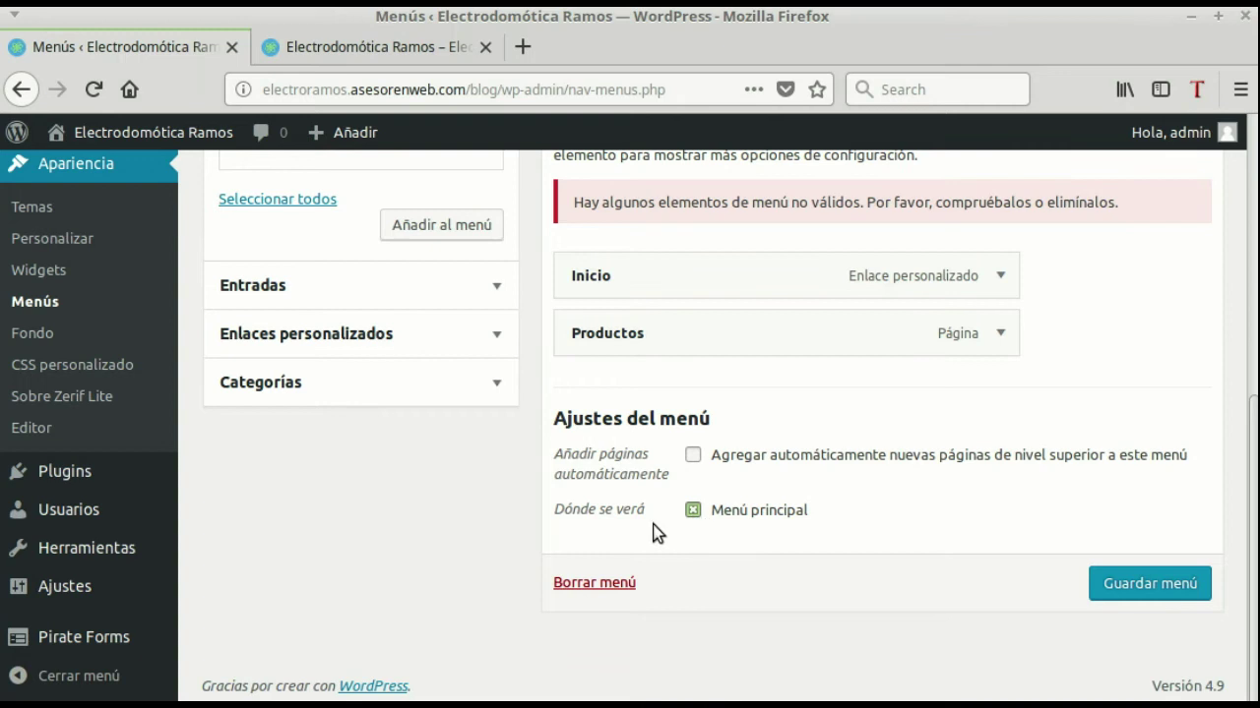
left_click(1161, 575)
left_click(1167, 587)
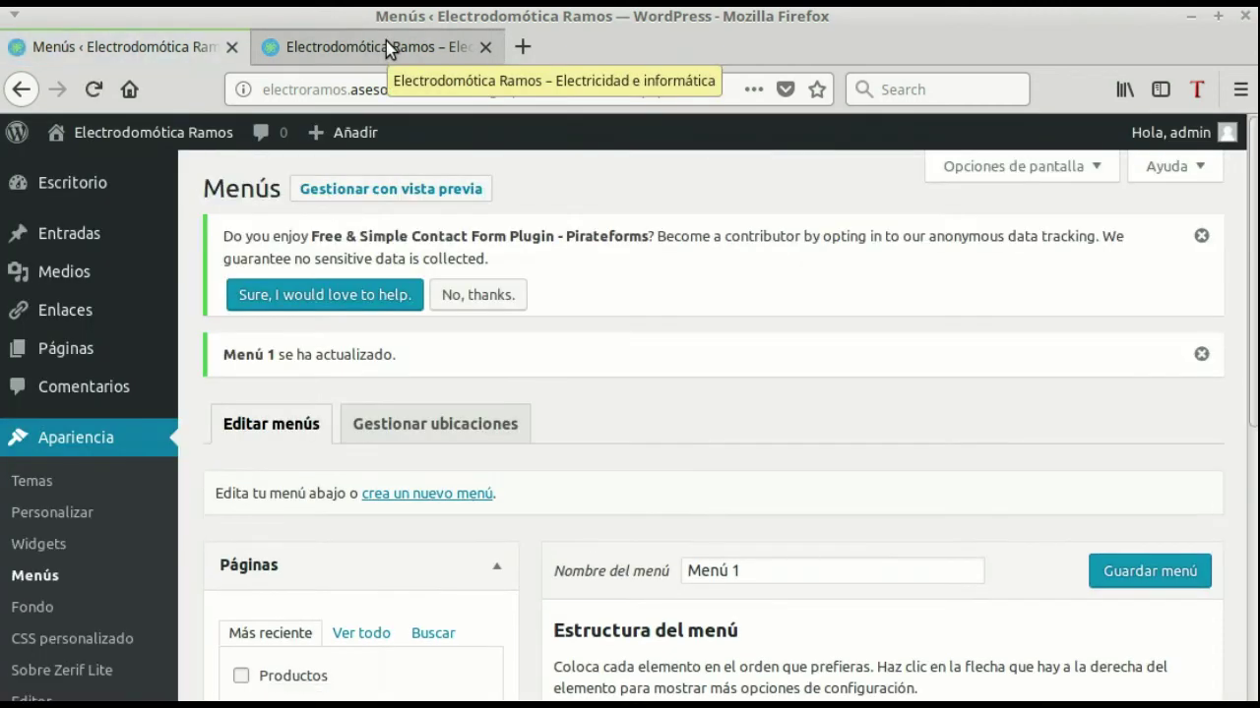
Reload the public site tab, follow the Inicio menu link and look through the home page
left_click(388, 47)
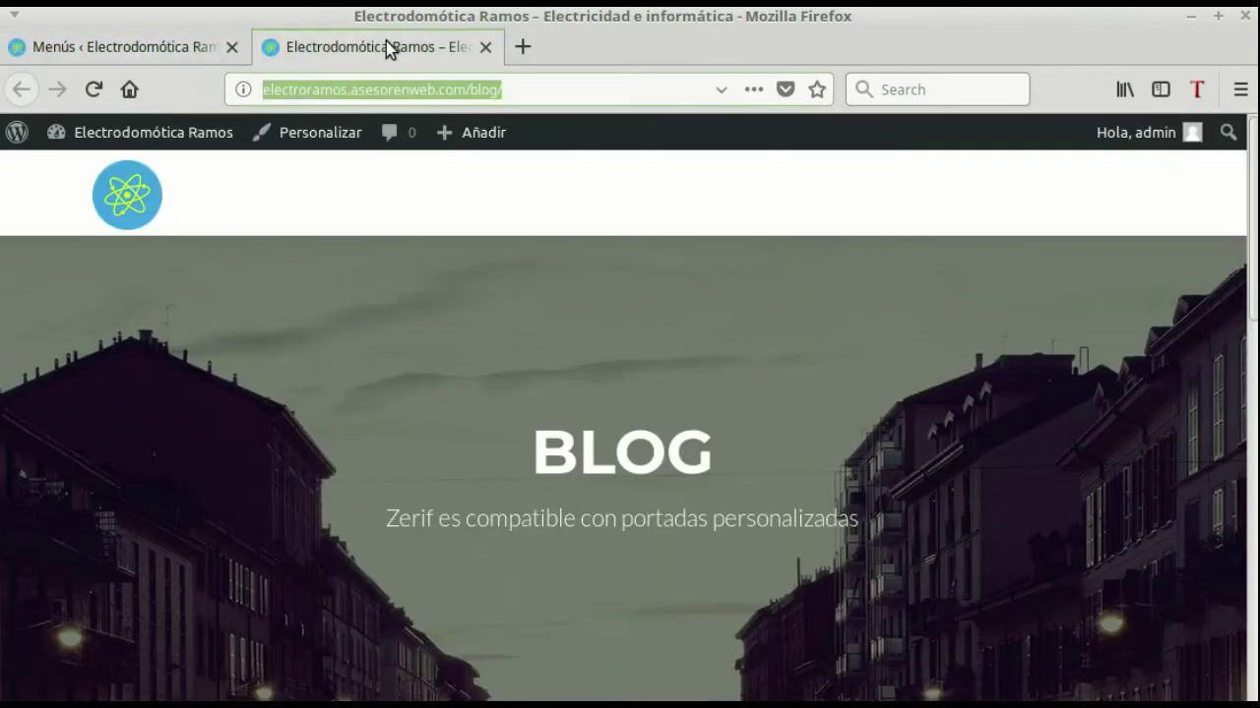
left_click(101, 104)
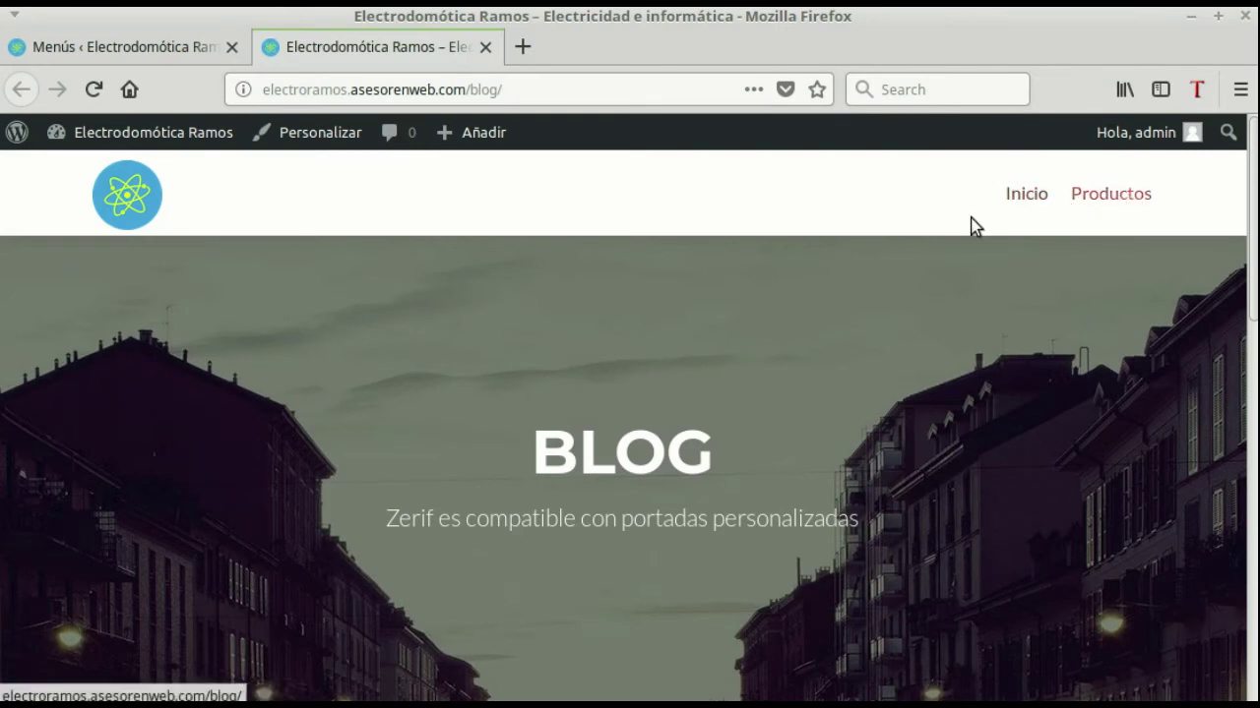
left_click(1024, 200)
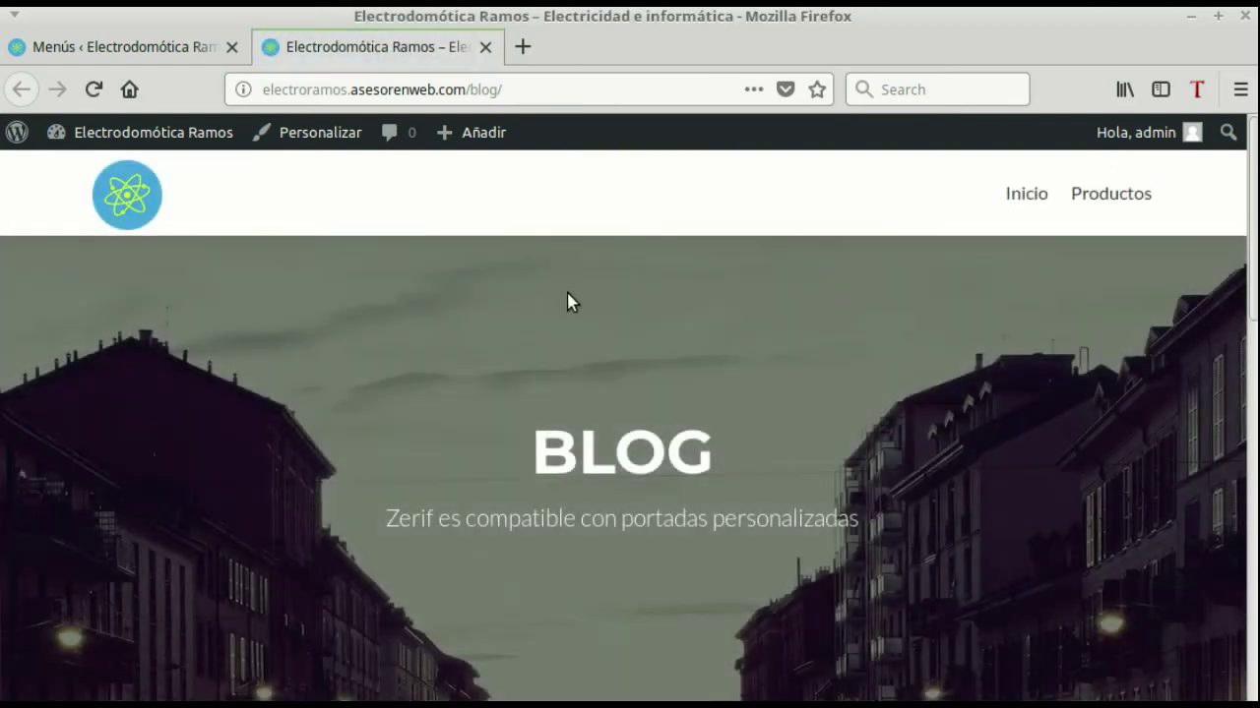
scroll(581, 301, "down", 5)
scroll(644, 318, "up", 5)
scroll(649, 317, "down", 10)
scroll(650, 315, "up", 10)
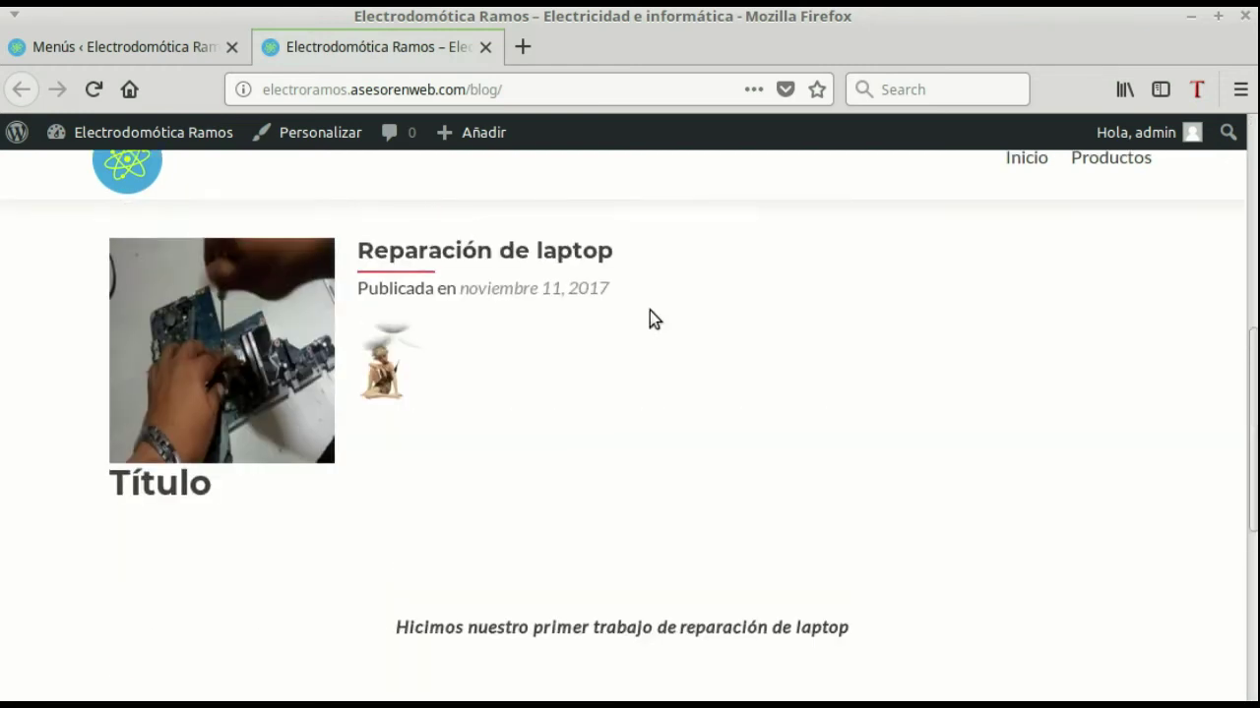
Check the Productos page through the site's menu, including its body text, and return to the home page through Inicio
left_click(1107, 194)
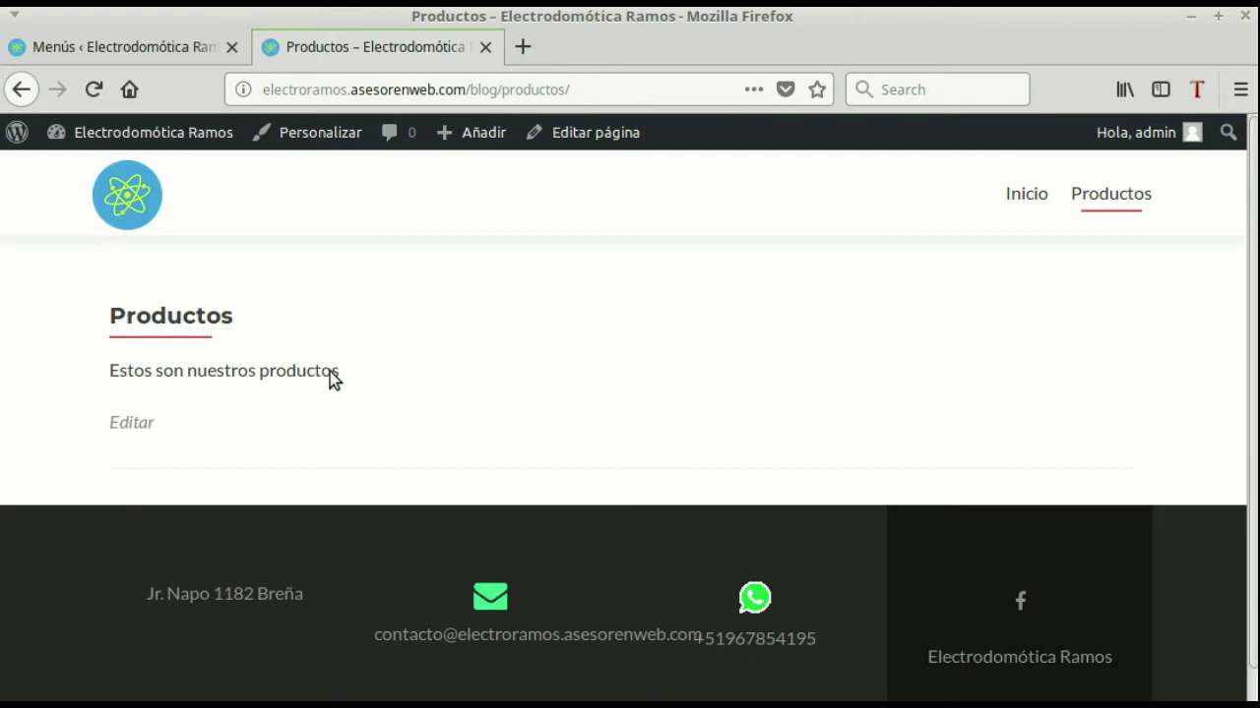
left_click_drag(348, 376, 93, 380)
left_click(93, 380)
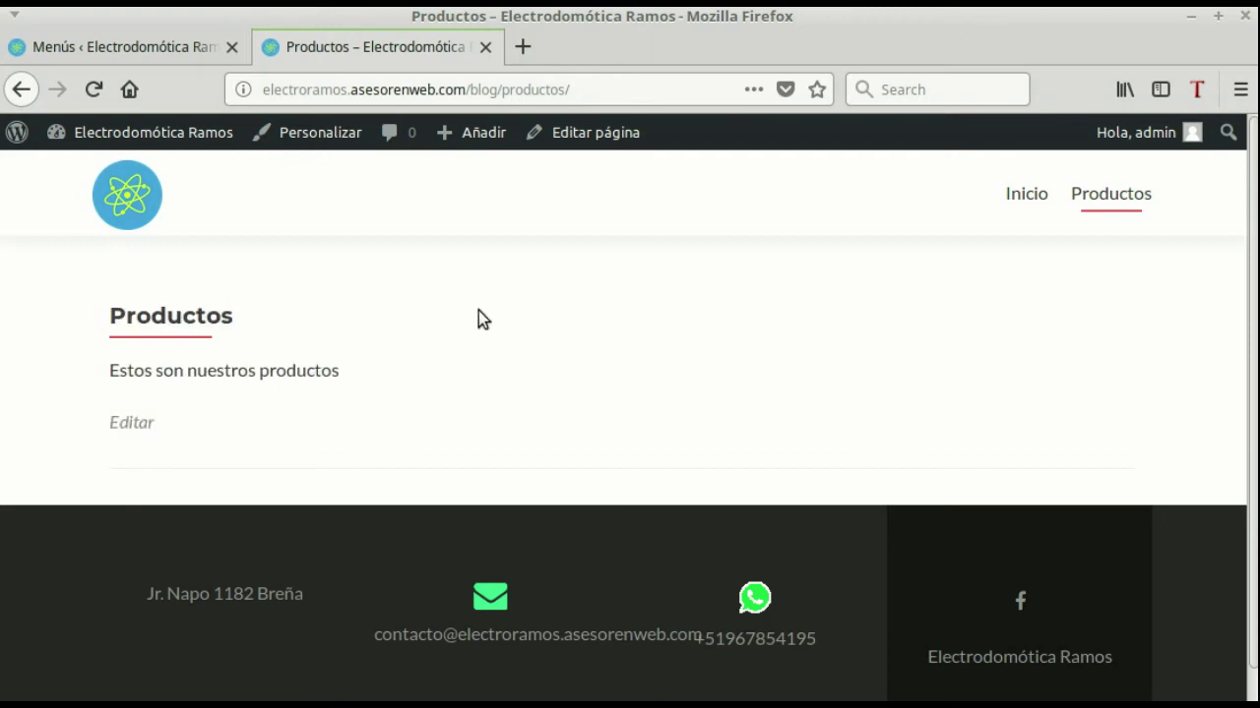
left_click(39, 54)
left_click(418, 45)
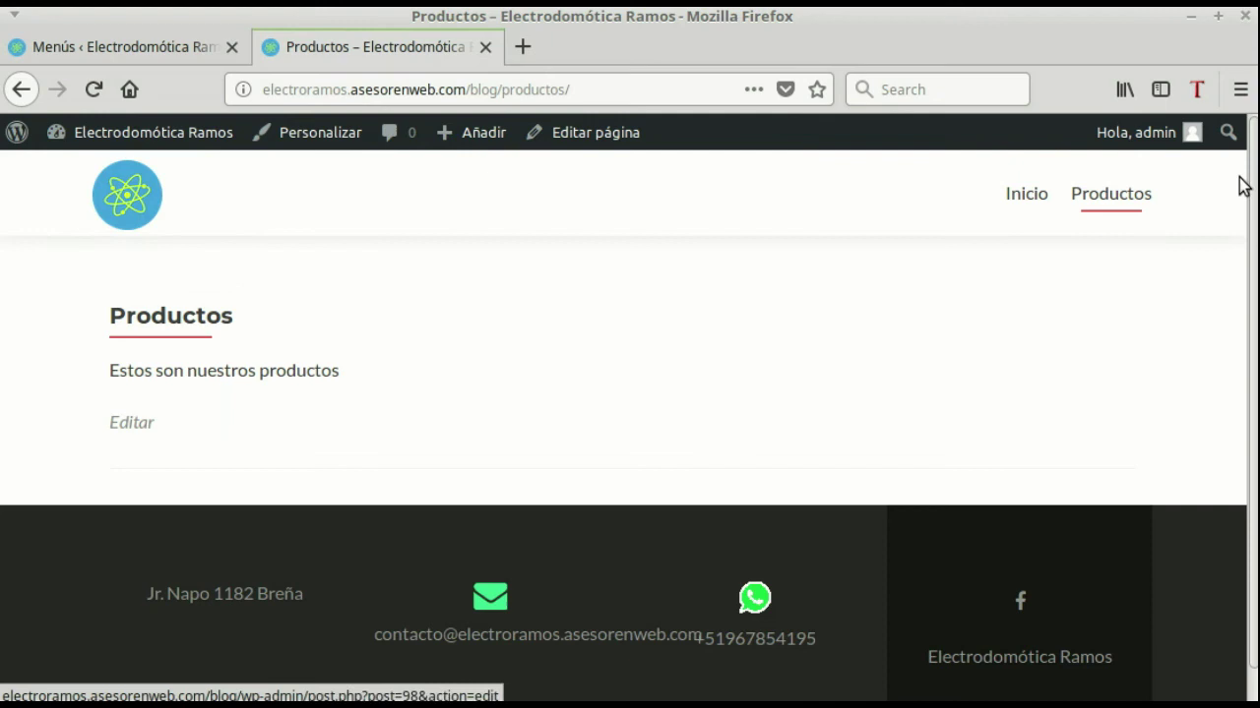
left_click(1024, 194)
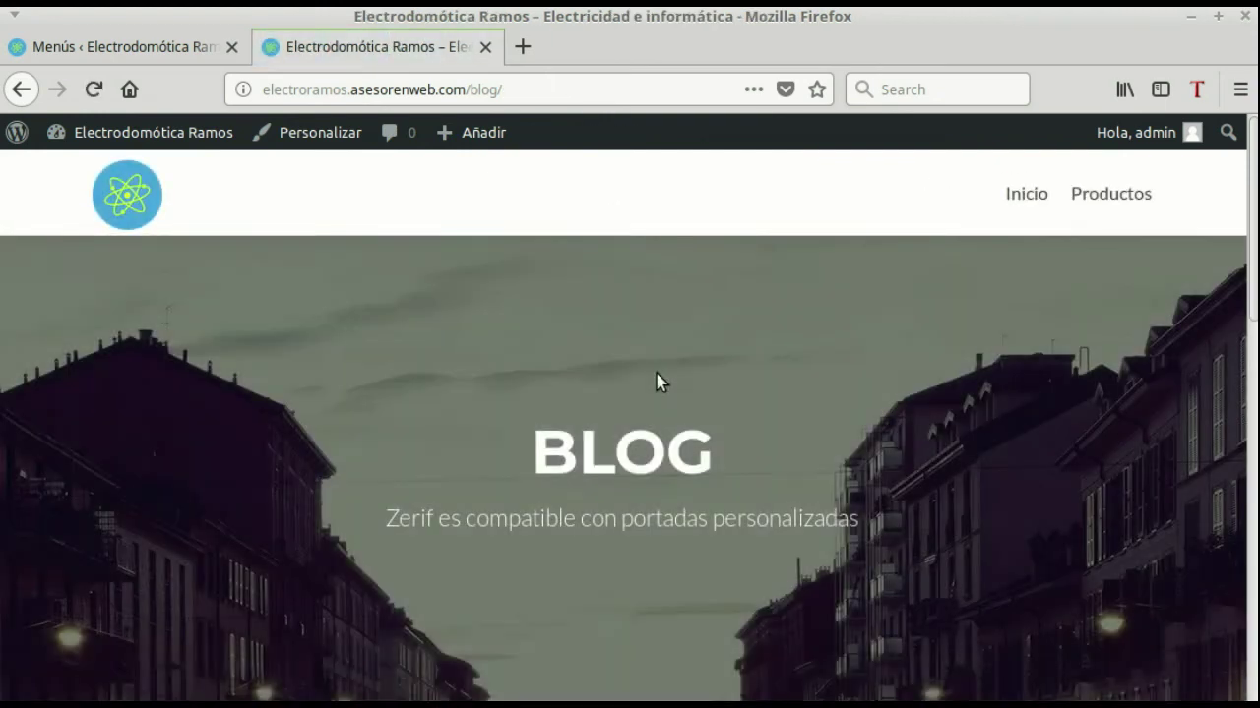
scroll(656, 374, "down", 5)
scroll(656, 374, "up", 5)
Open the reading settings in the admin tab and select a static page as what the front page shows
left_click(14, 51)
mouse_move(107, 258)
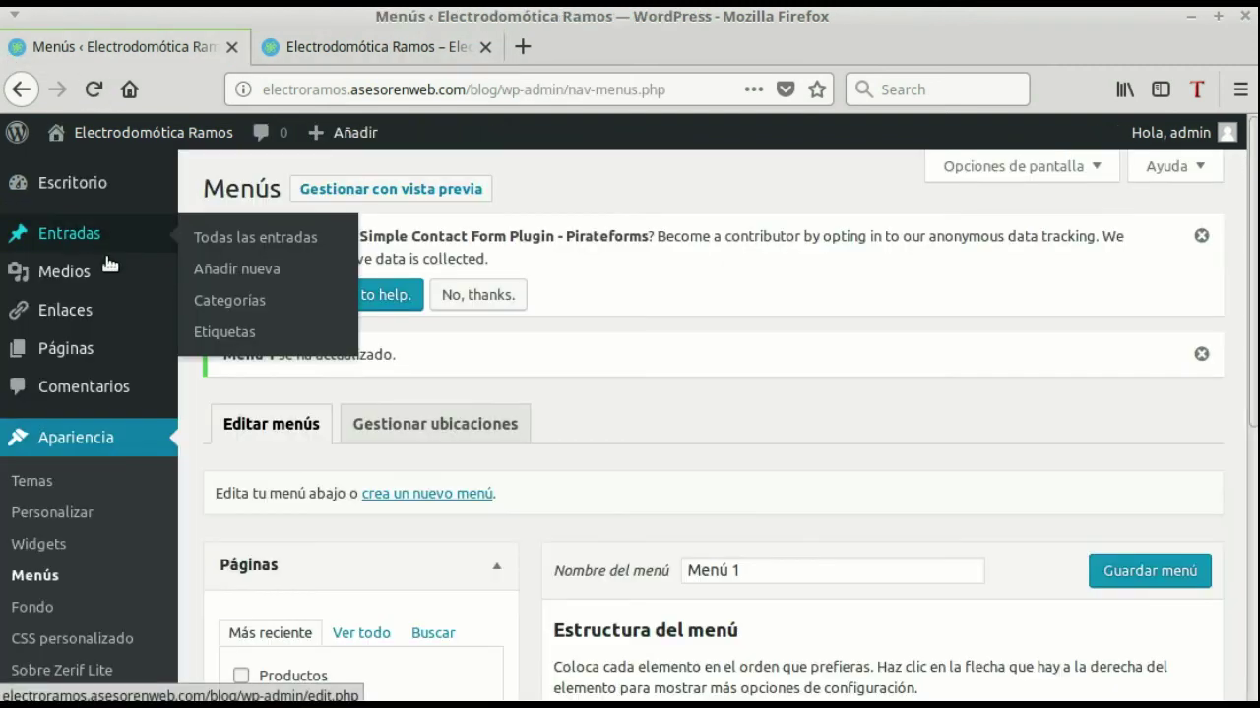
scroll(108, 264, "down", 5)
mouse_move(64, 604)
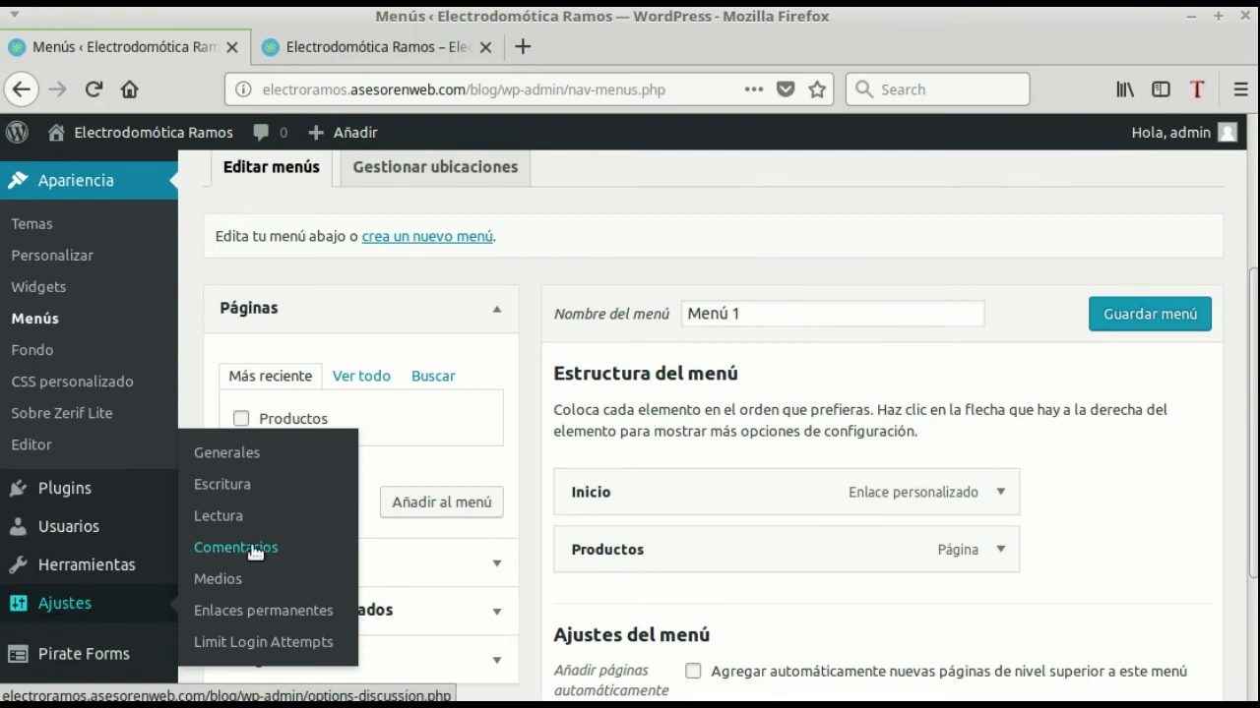
left_click(239, 517)
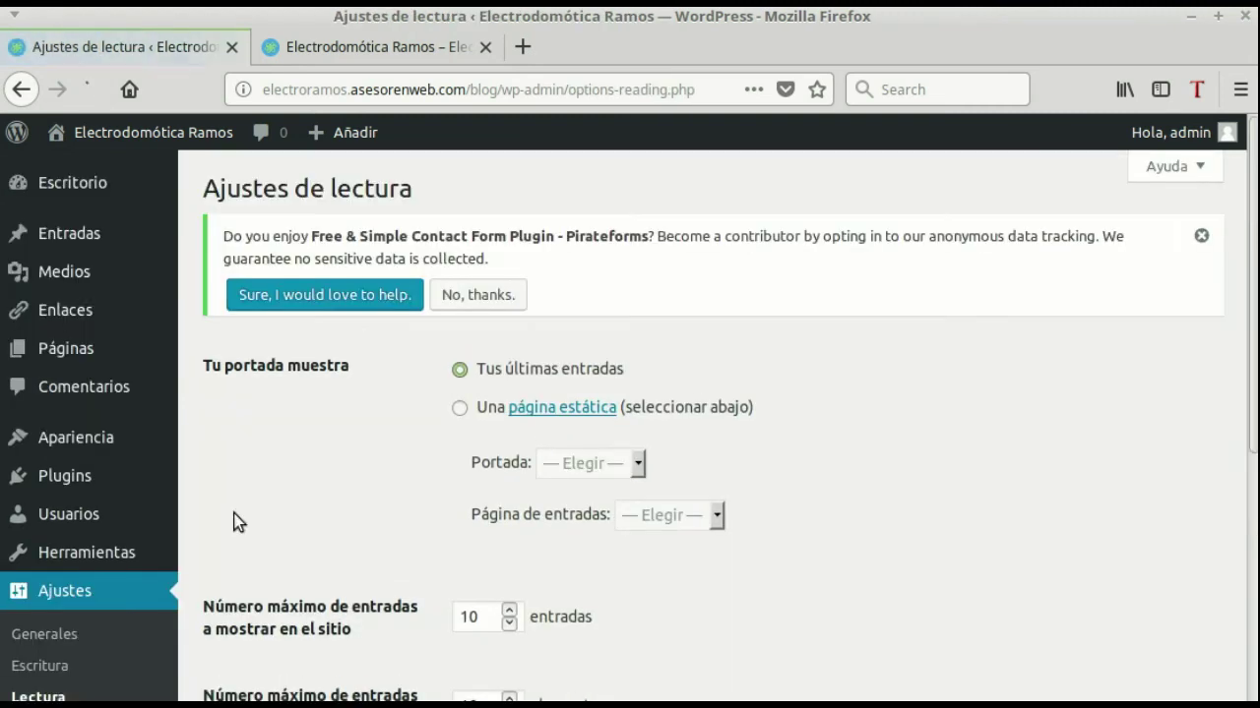
left_click(460, 408)
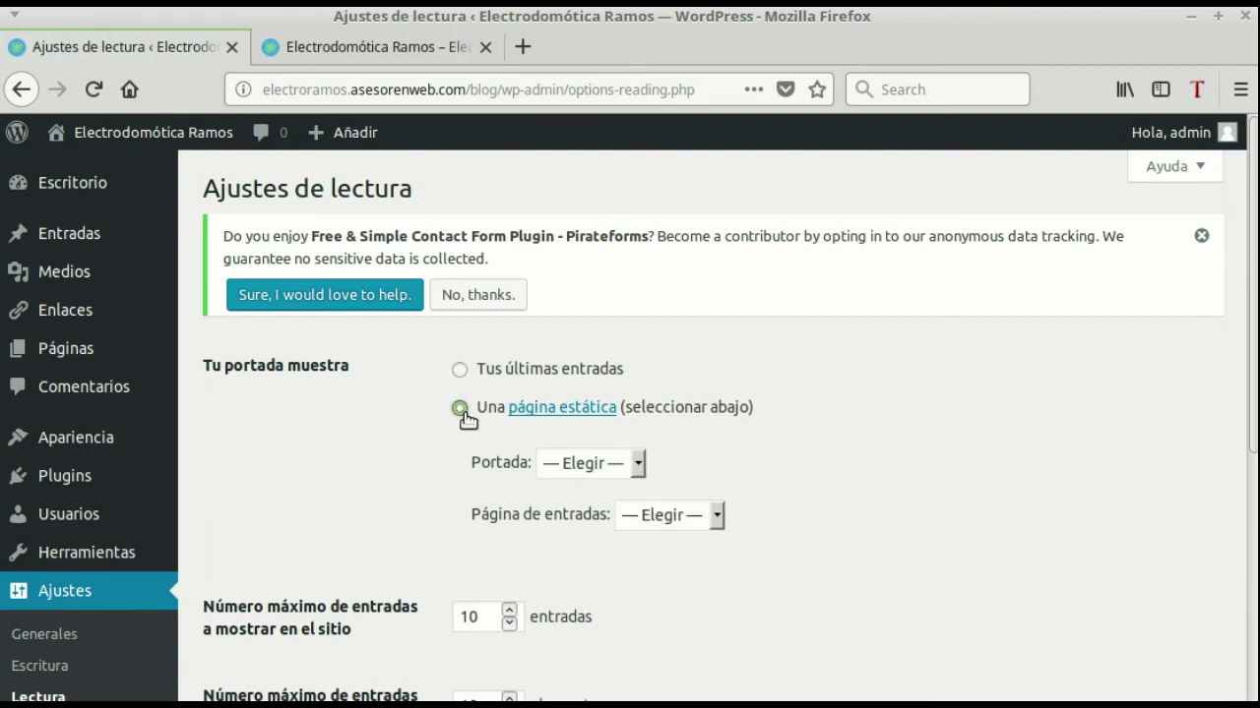
Examine the page choices for Portada and Página de entradas, and view the Productos page in the public site tab
left_click(637, 469)
left_click(638, 469)
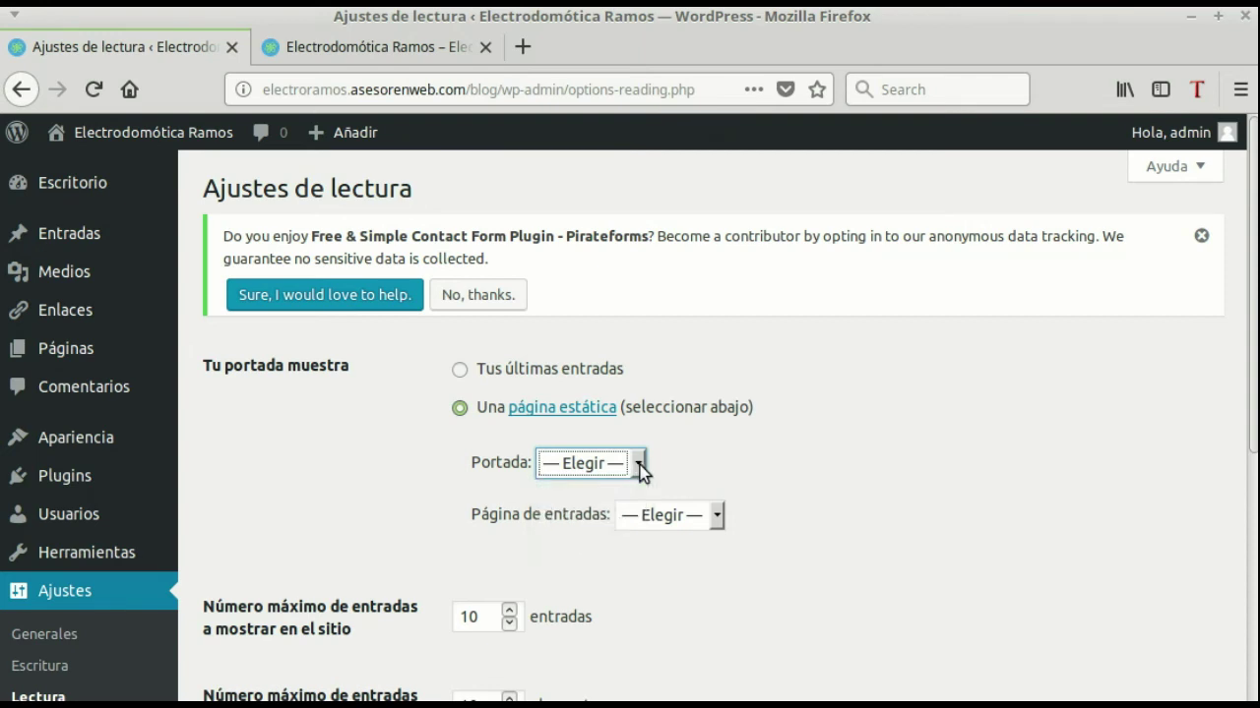
left_click(720, 525)
left_click(720, 524)
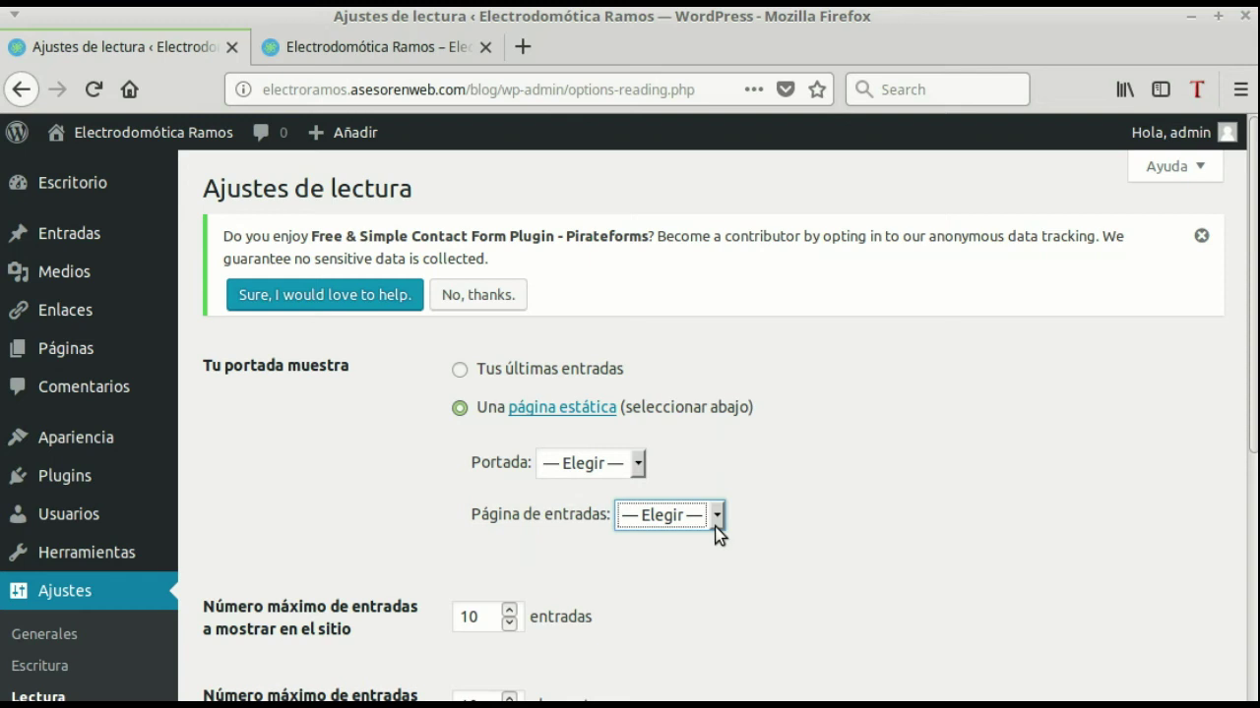
left_click(636, 465)
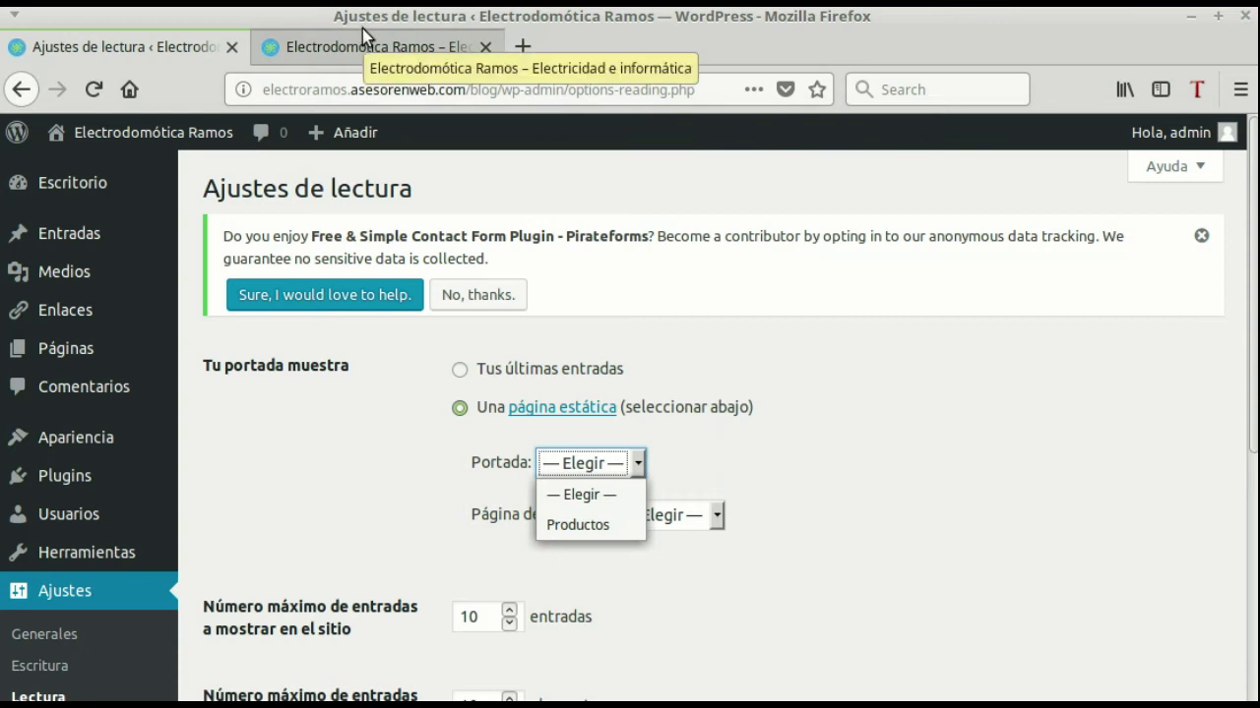
key("Escape")
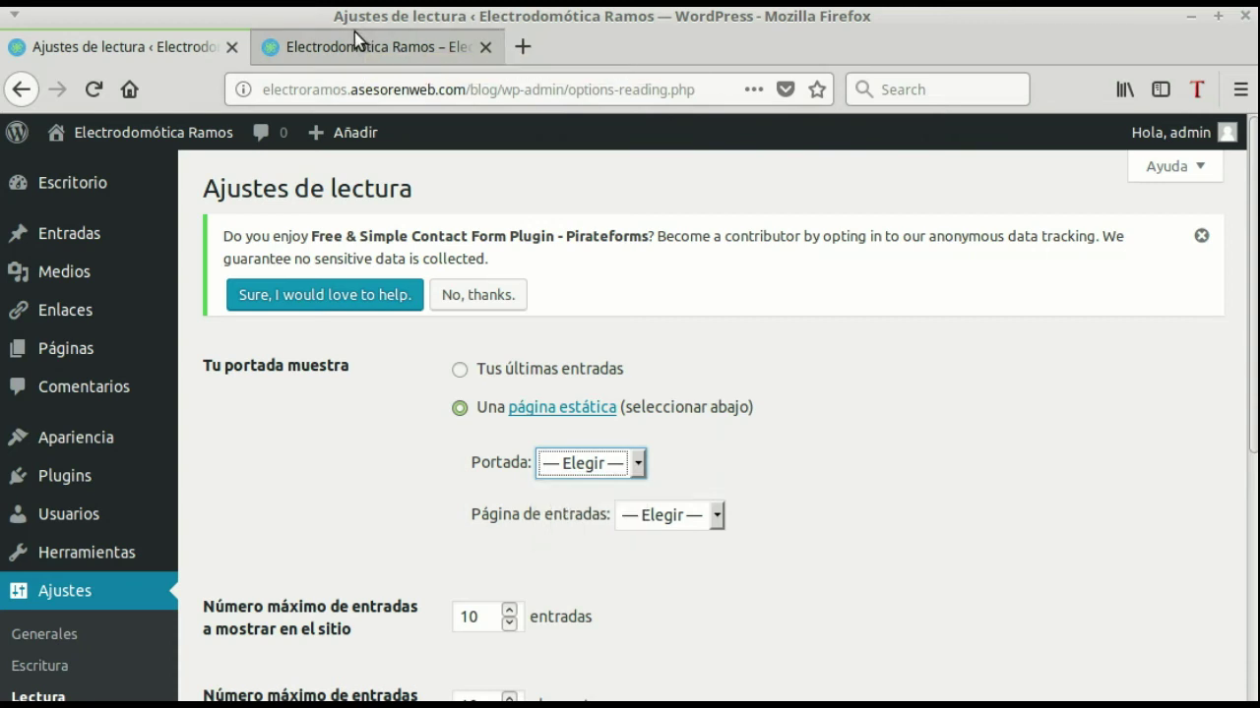
left_click(392, 45)
left_click(1122, 197)
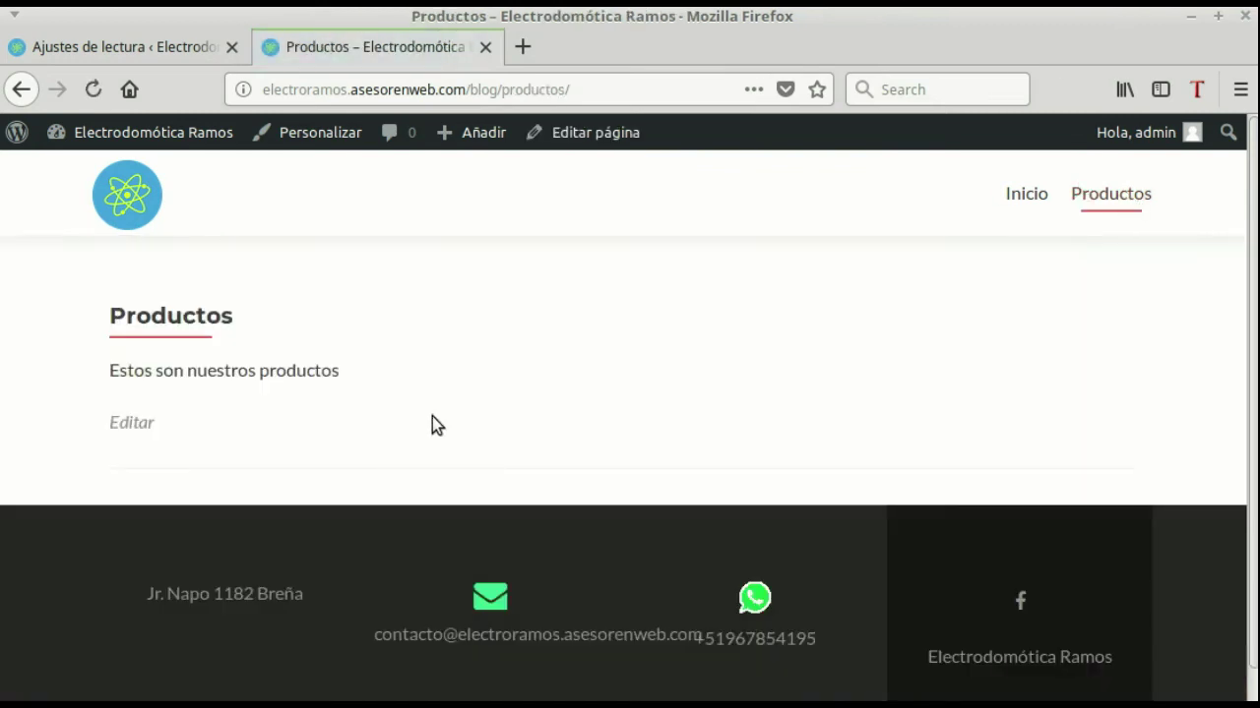
Create a new page titled Bienvenidos from the admin tab and publish it
left_click(191, 57)
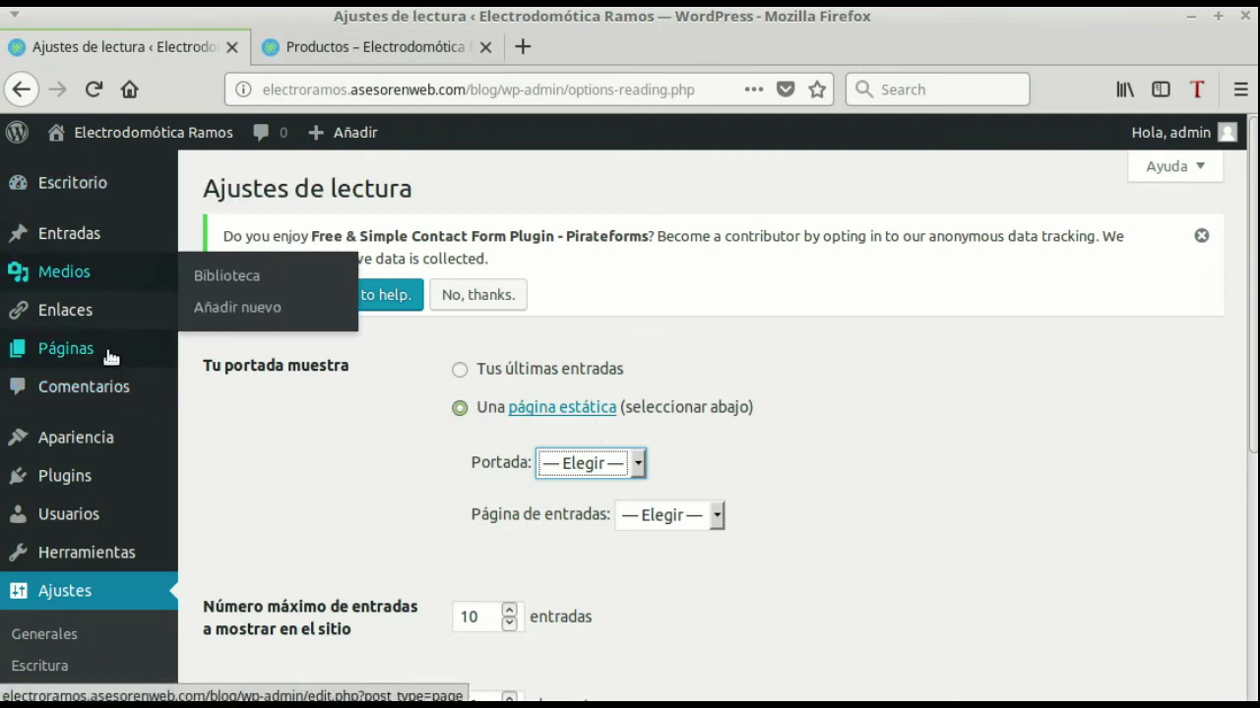
mouse_move(110, 356)
left_click(209, 352)
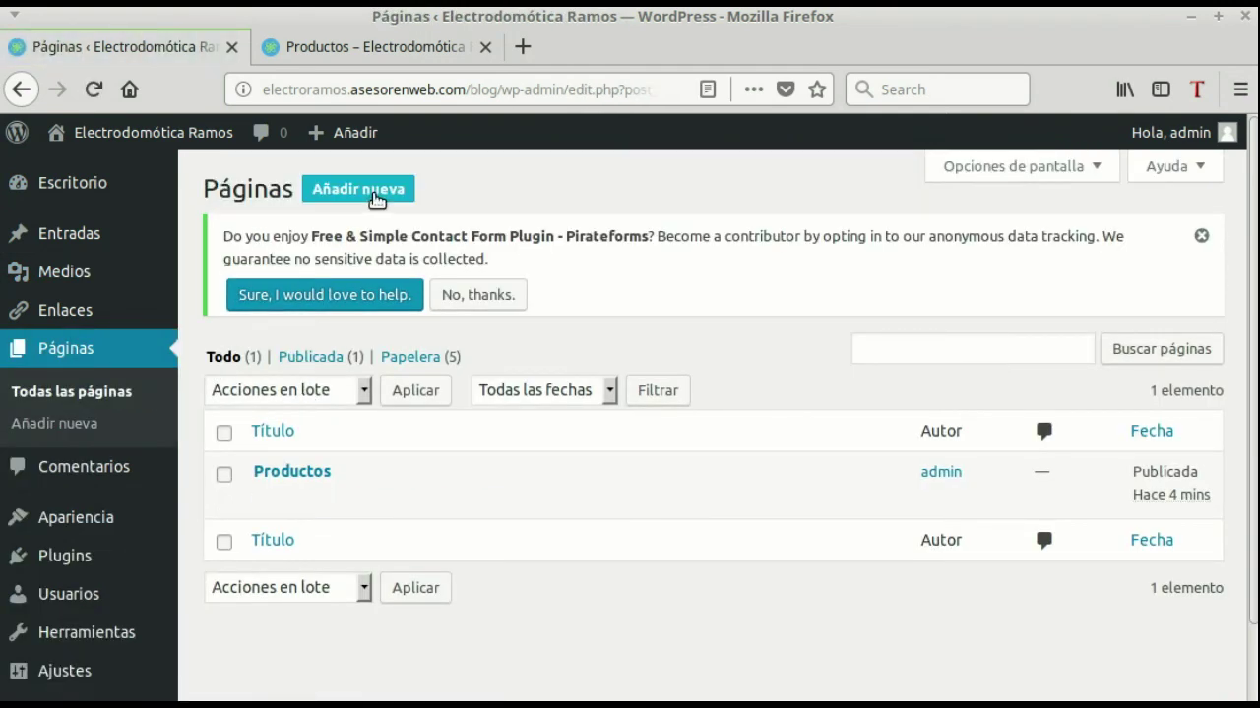
left_click(375, 199)
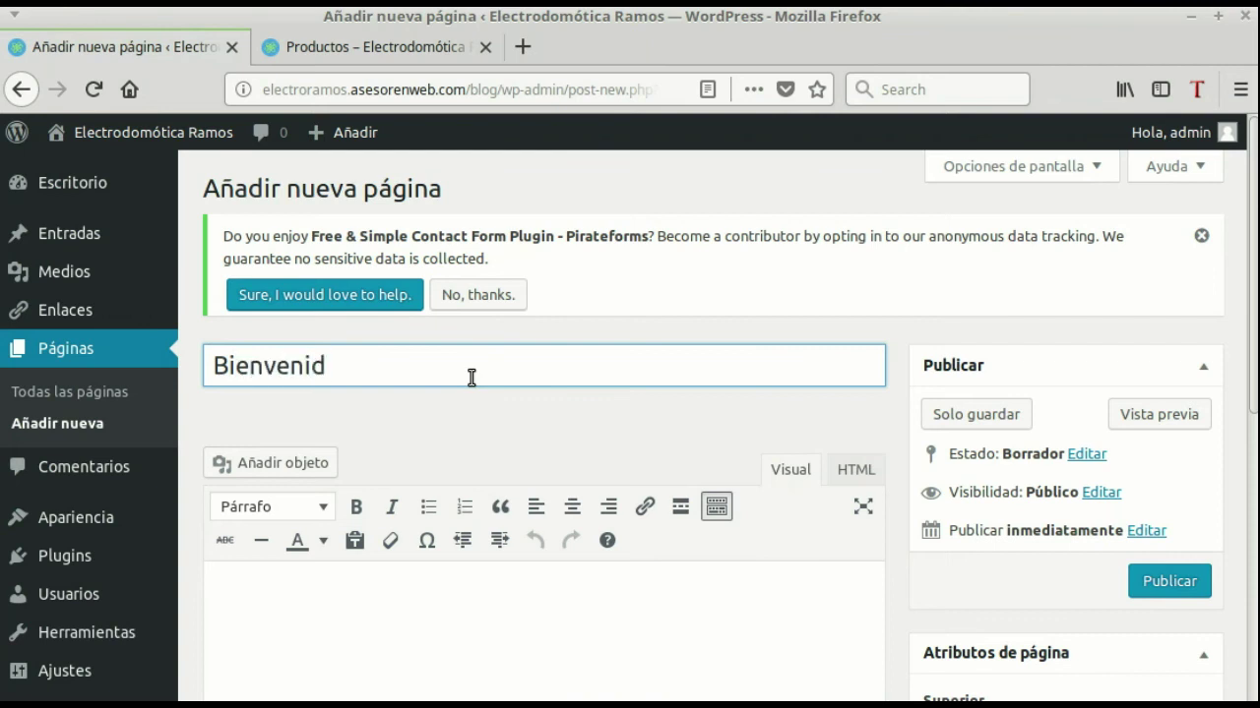
left_click(1139, 567)
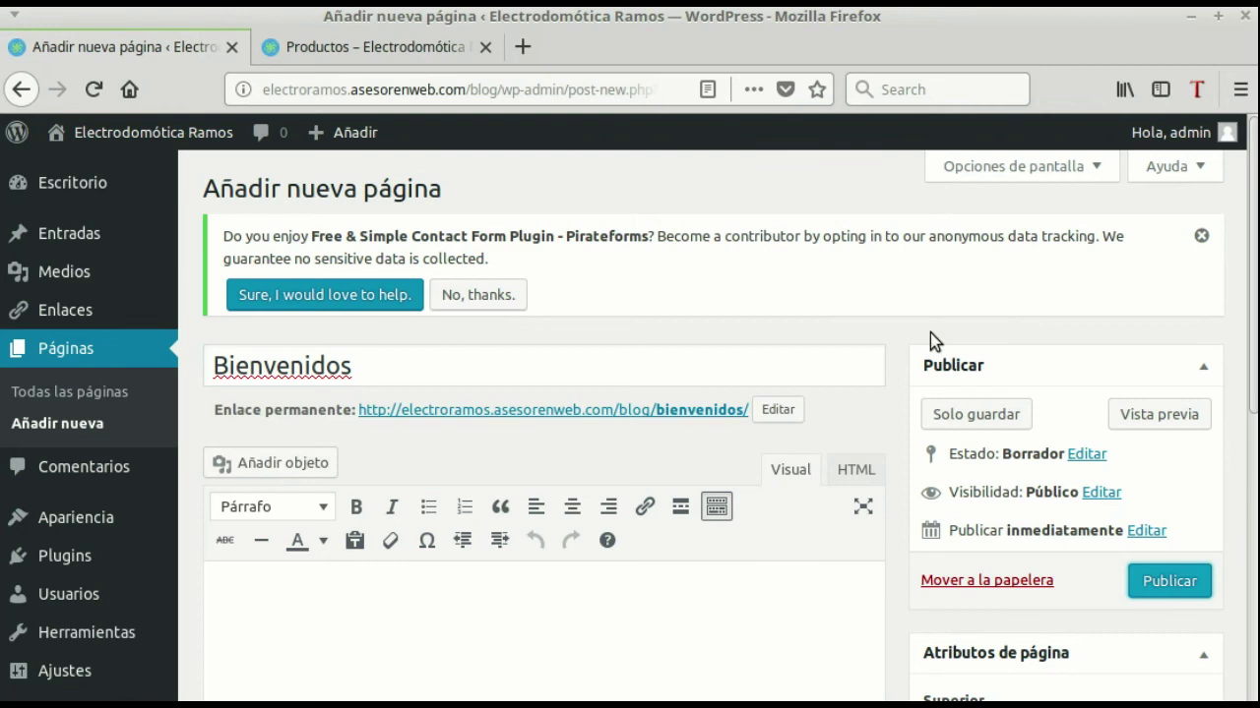
left_click(1184, 580)
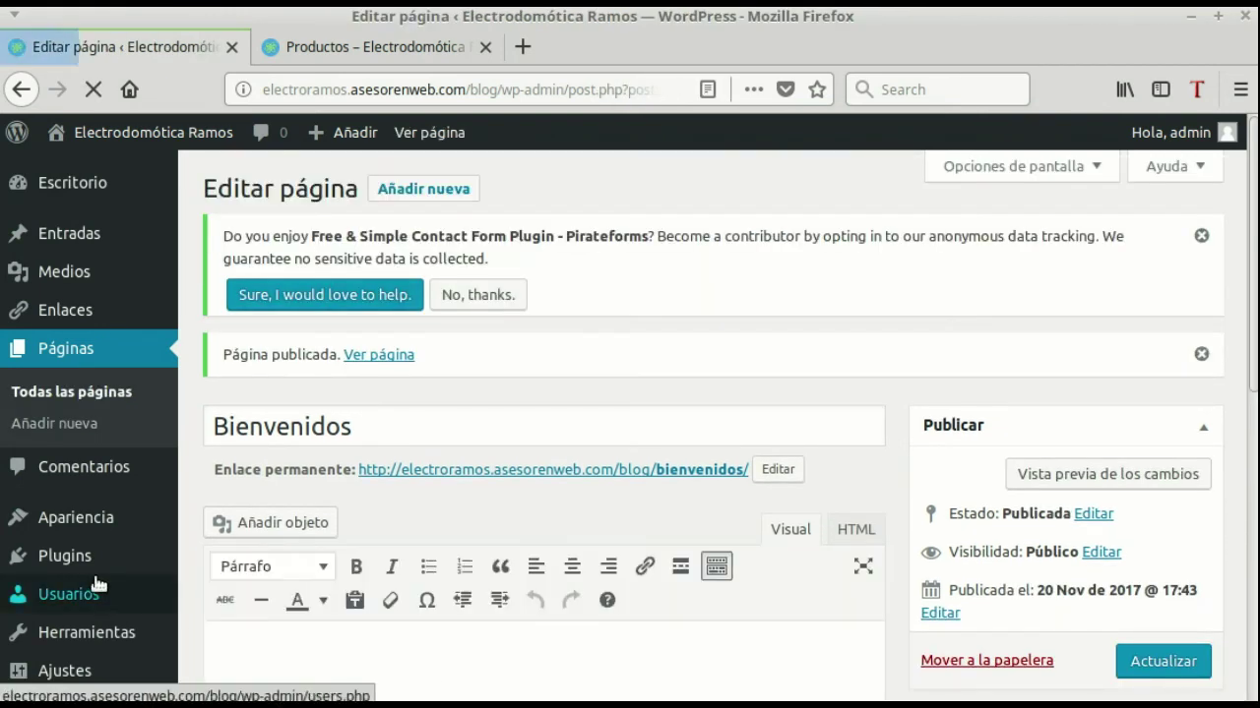
In the reading settings, make the front page a static page with Bienvenidos as Portada, and save the changes
scroll(79, 551, "down", 3)
mouse_move(84, 594)
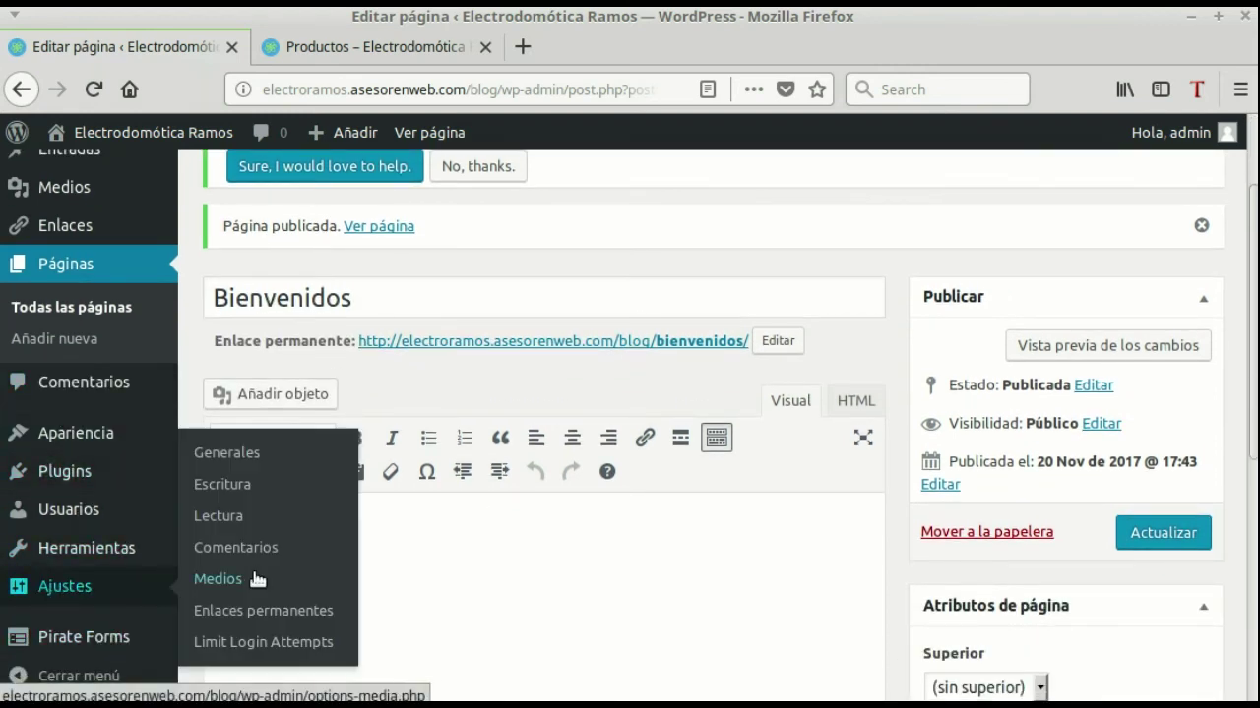
left_click(236, 516)
left_click(462, 409)
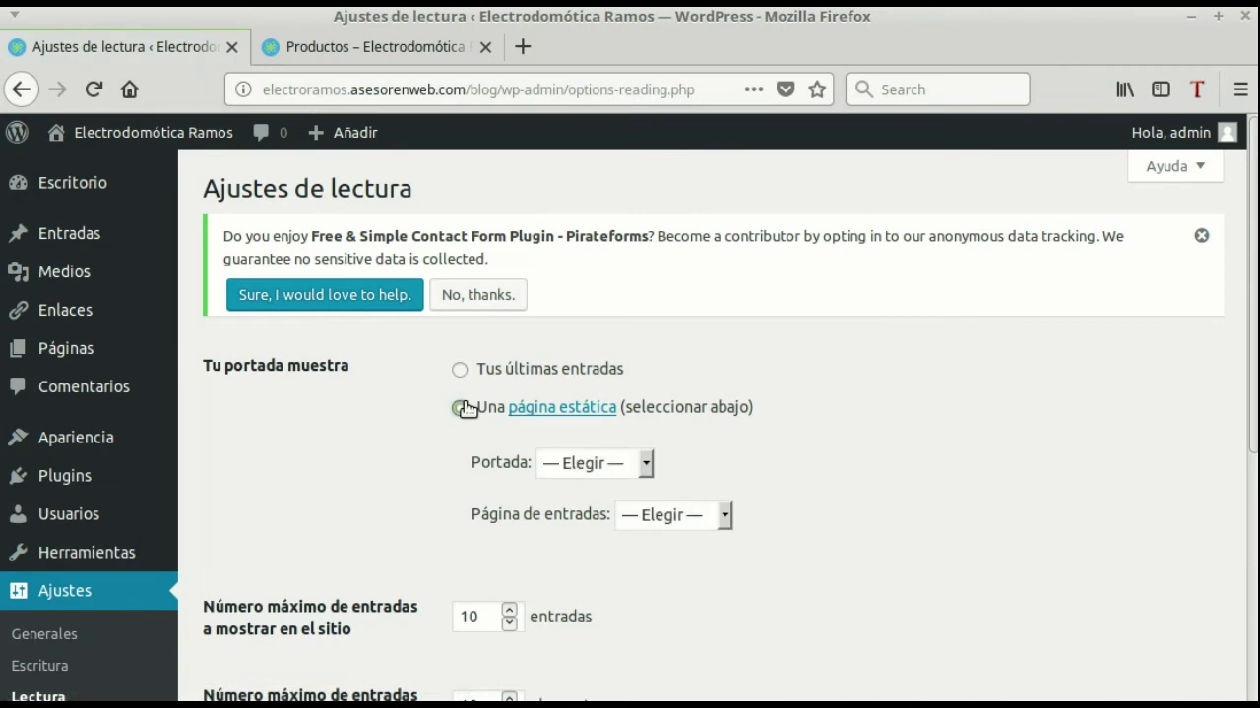
left_click(648, 462)
left_click(563, 532)
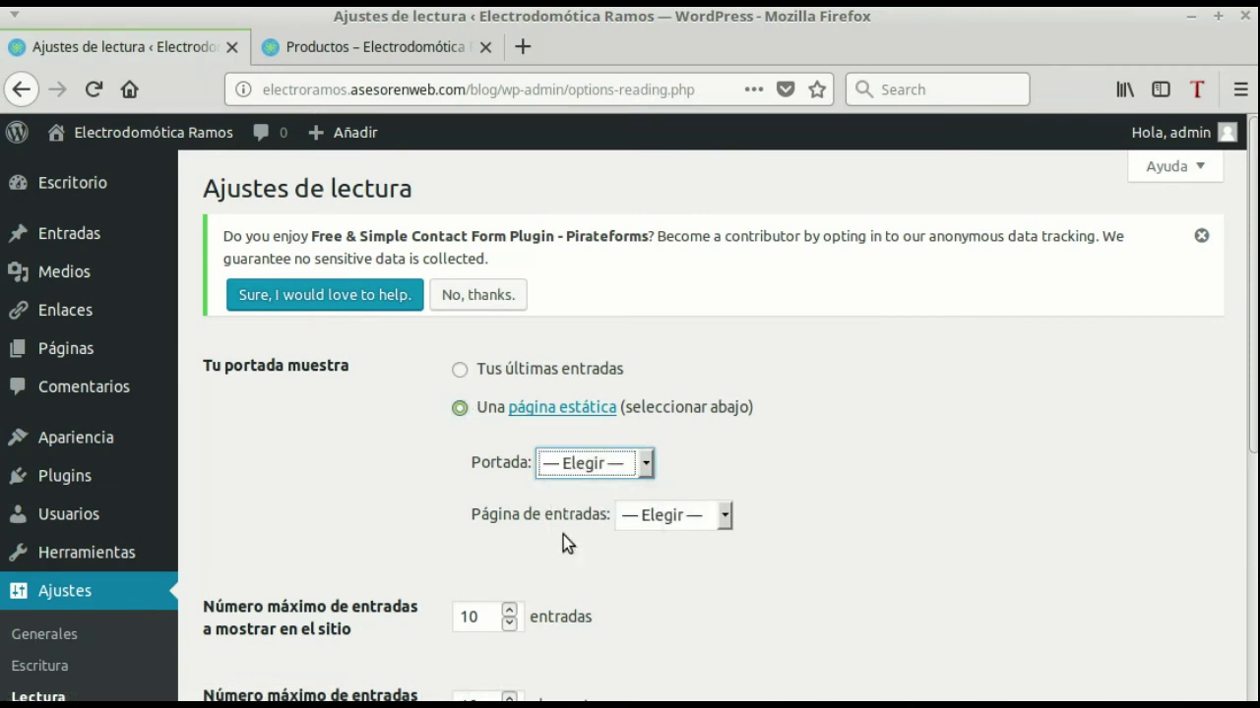
scroll(750, 526, "down", 5)
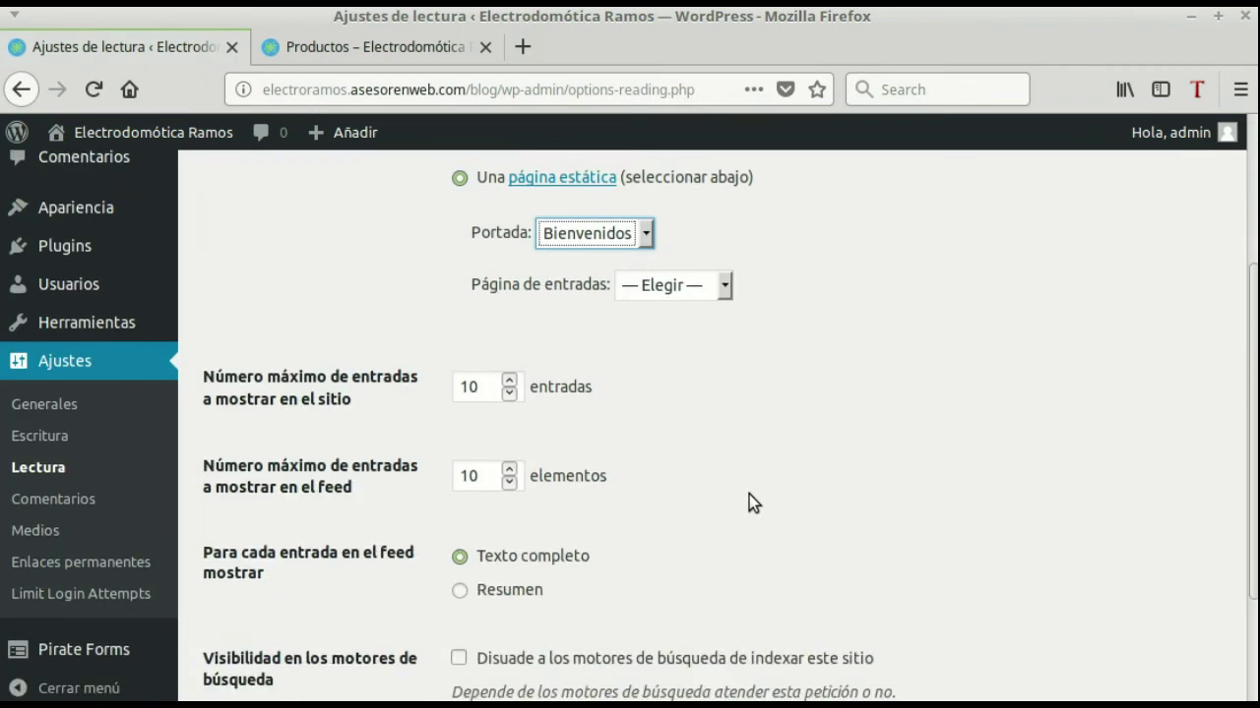
left_click(255, 588)
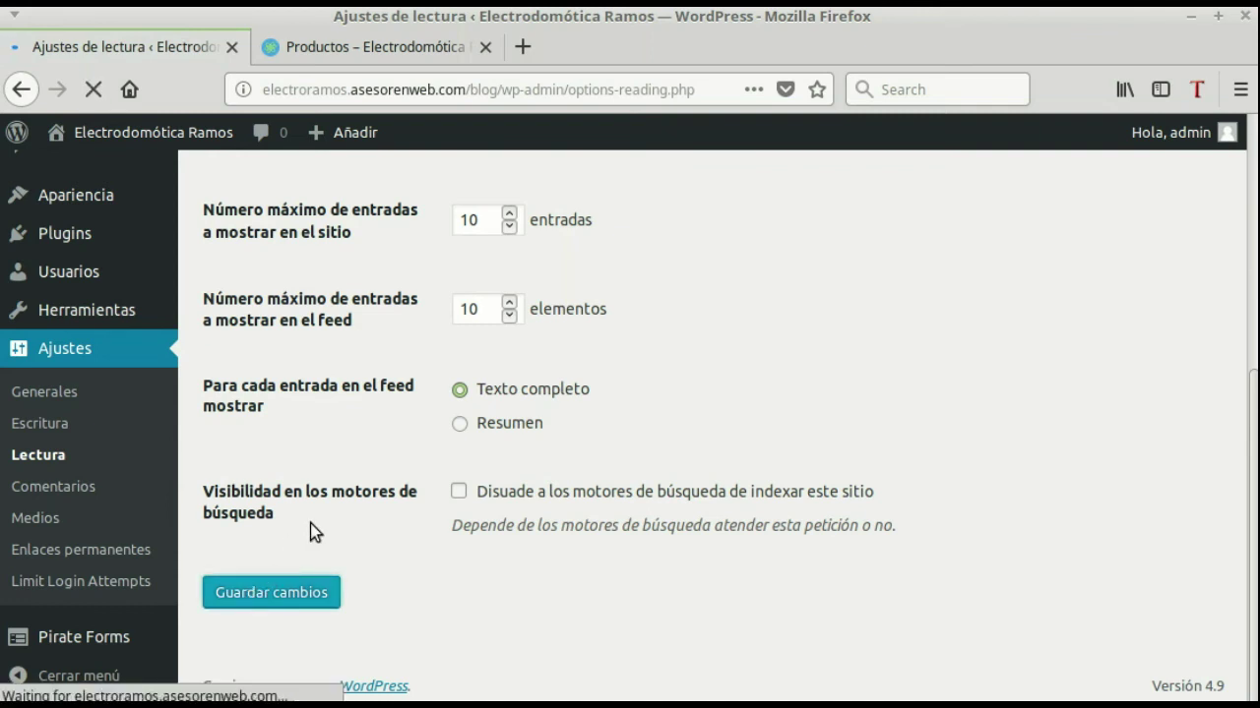
Load the blog's home address, electroramos.asesorenweb.com/blog/, in the public site tab to check the front page
left_click(395, 57)
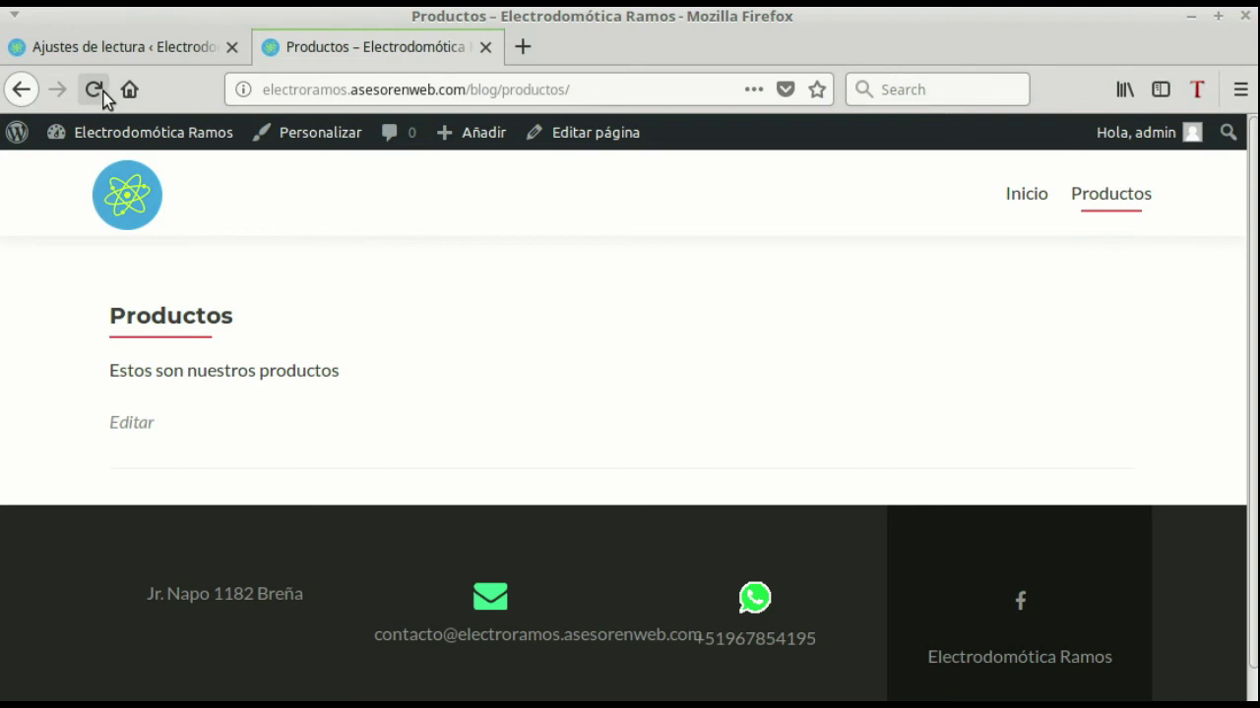
left_click(642, 94)
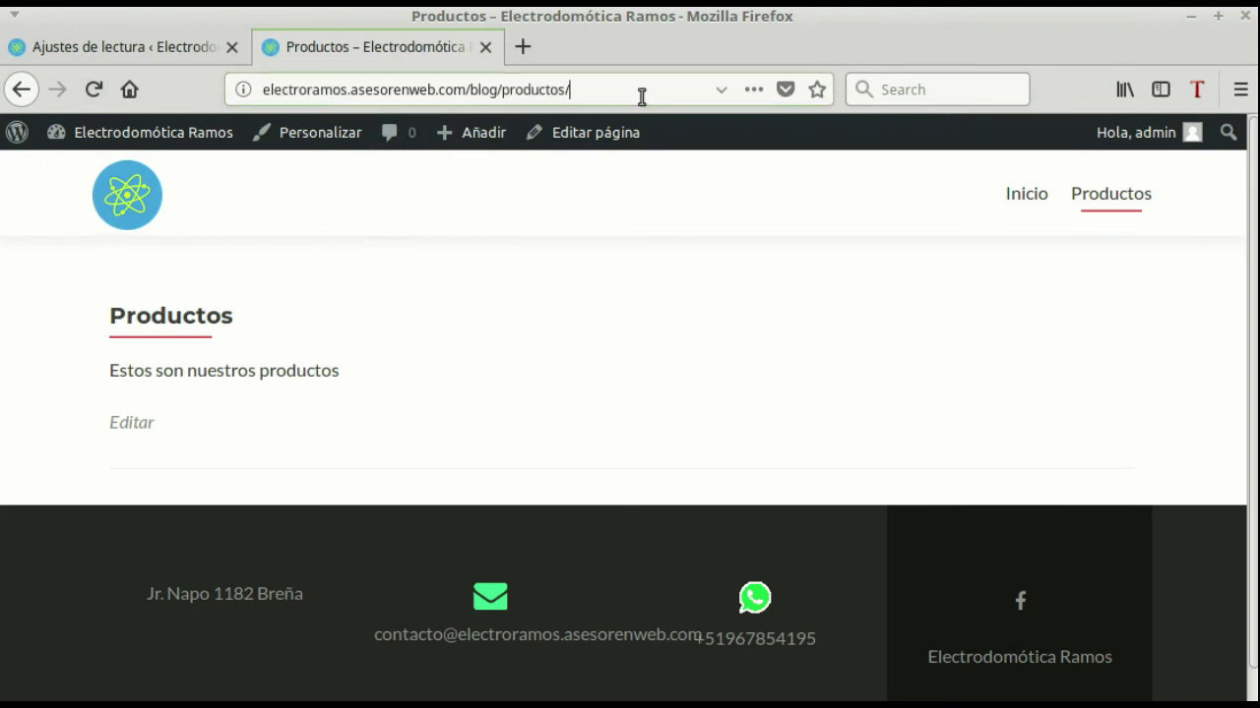
key("BackSpace")
key("BackSpace")
key("BackSpace")
key("BackSpace")
key("BackSpace")
key("BackSpace")
key("BackSpace")
key("BackSpace")
key("BackSpace")
key("BackSpace")
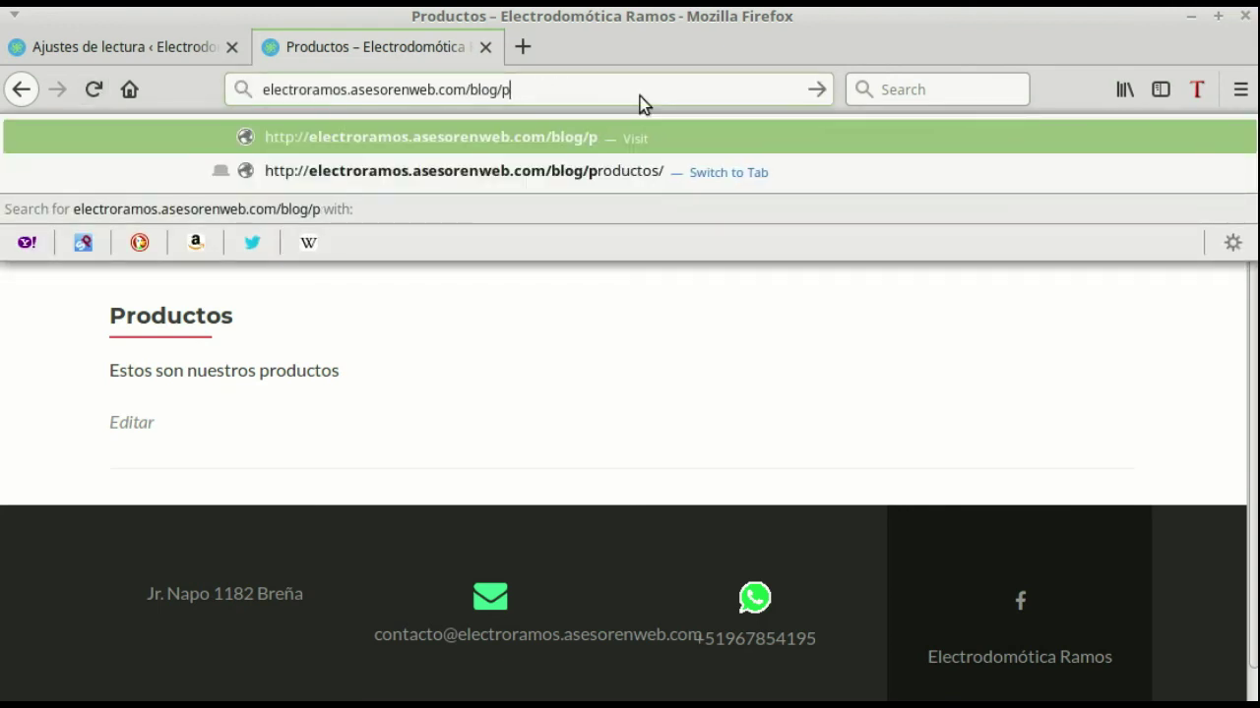
key("Return")
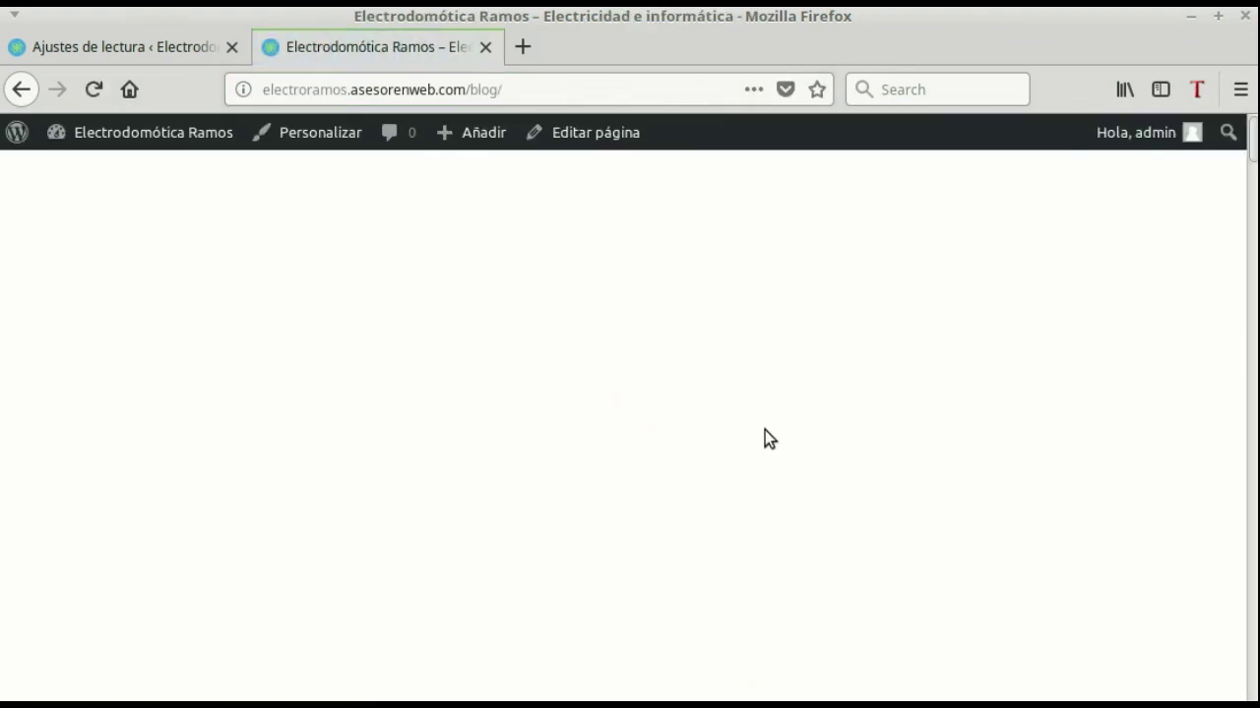
Examine the sections of the public front page, from the header through services, about us and clients to the team section
scroll(498, 317, "down", 4)
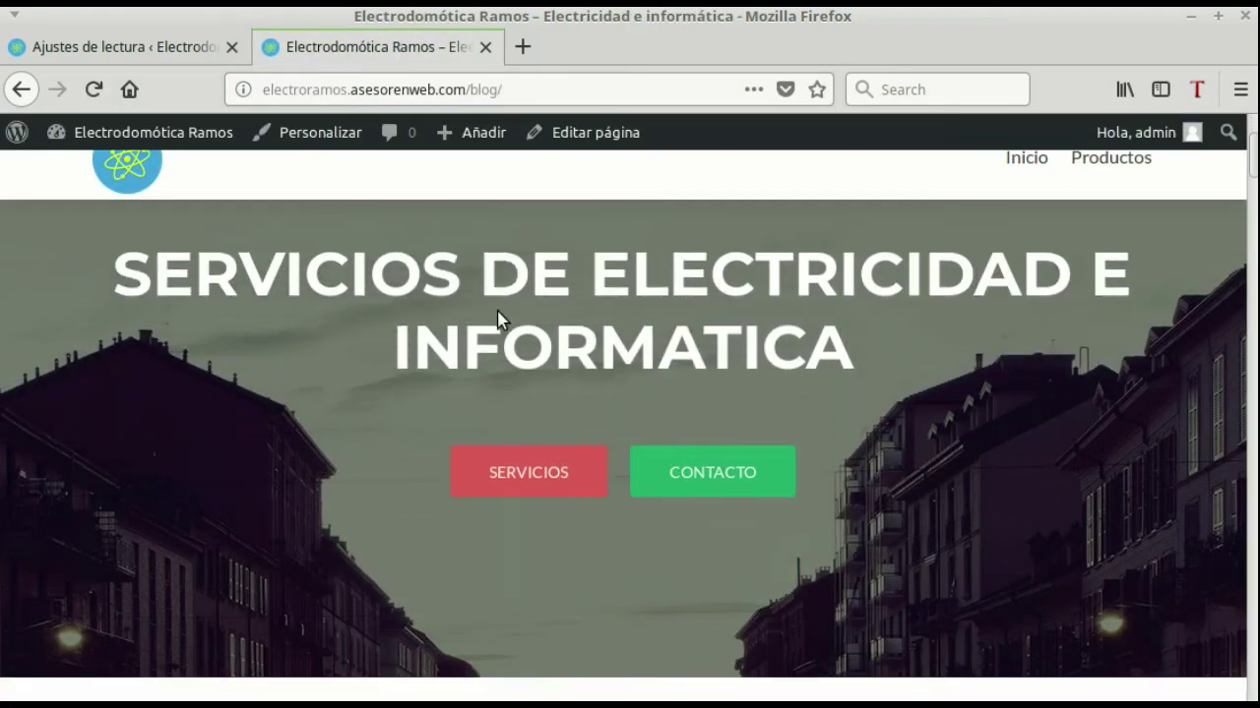
scroll(498, 318, "down", 10)
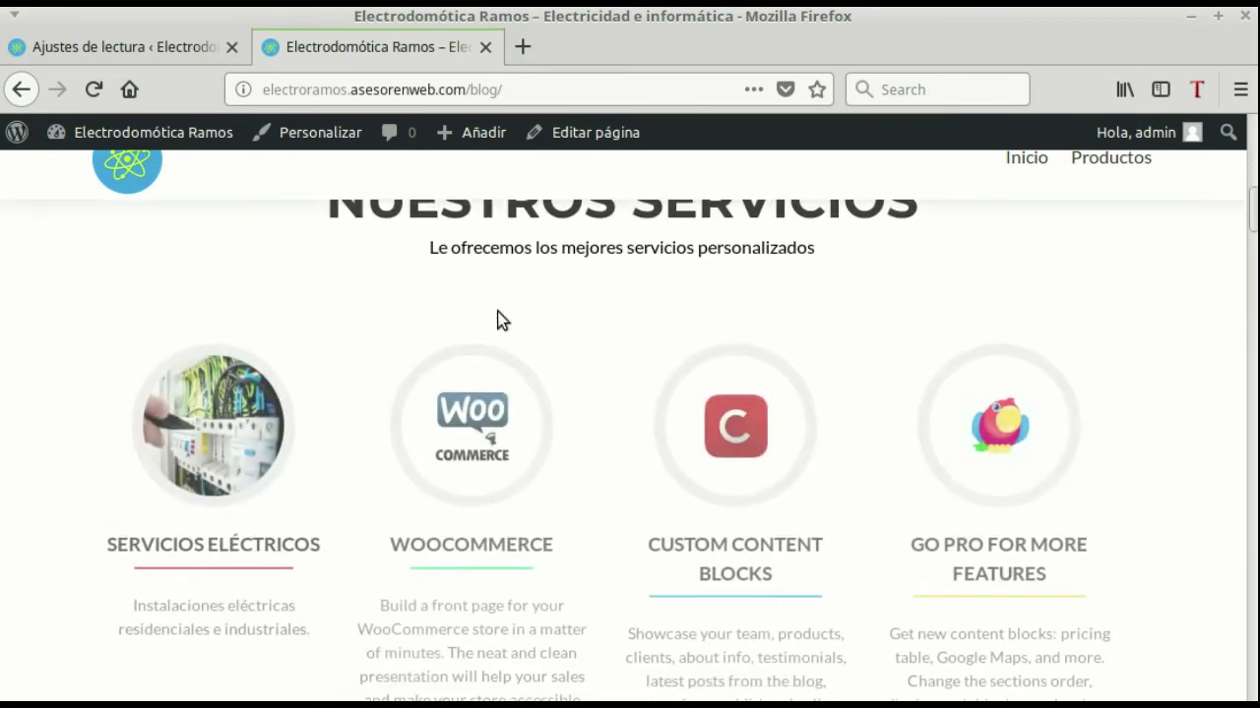
scroll(497, 318, "down", 15)
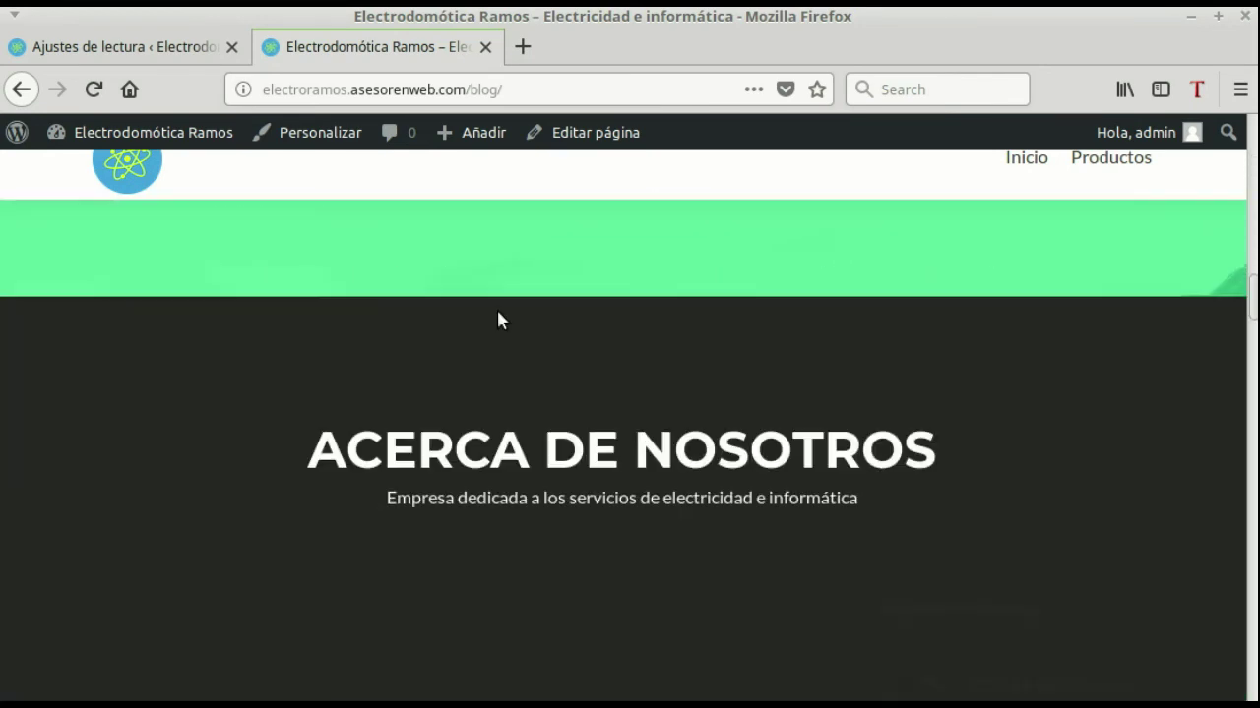
scroll(498, 318, "down", 12)
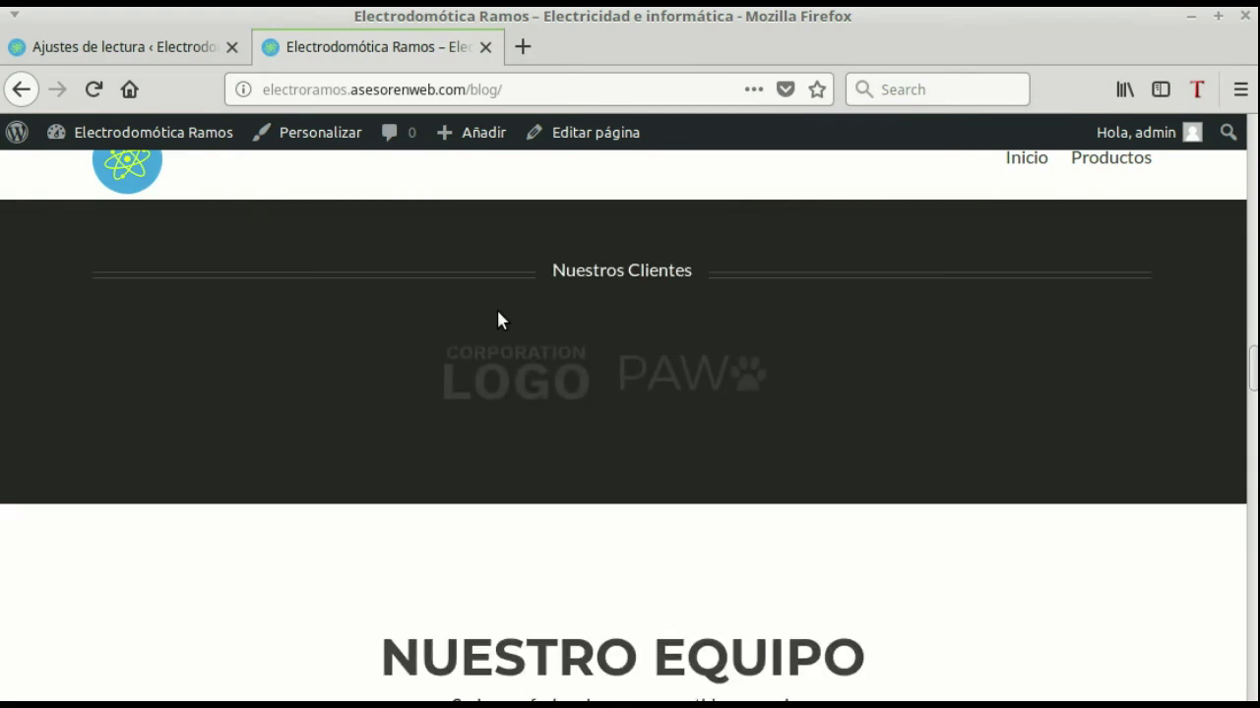
scroll(552, 417, "down", 3)
scroll(552, 417, "up", 10)
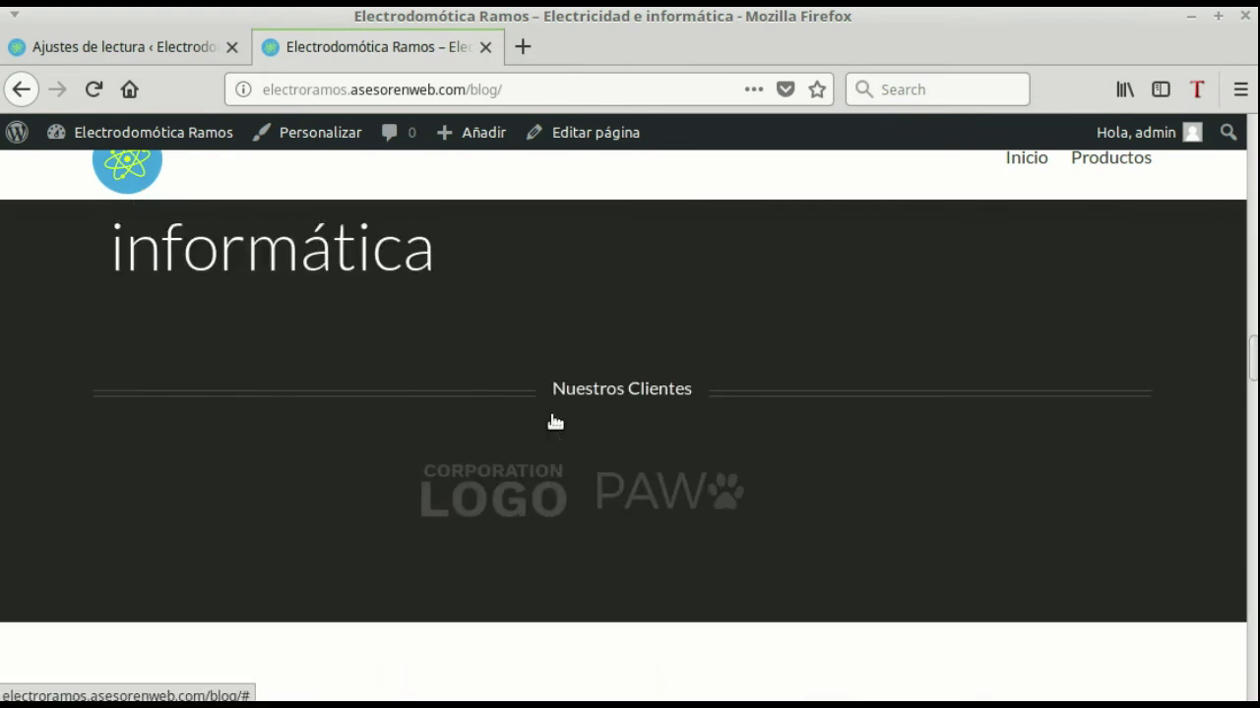
scroll(552, 417, "up", 8)
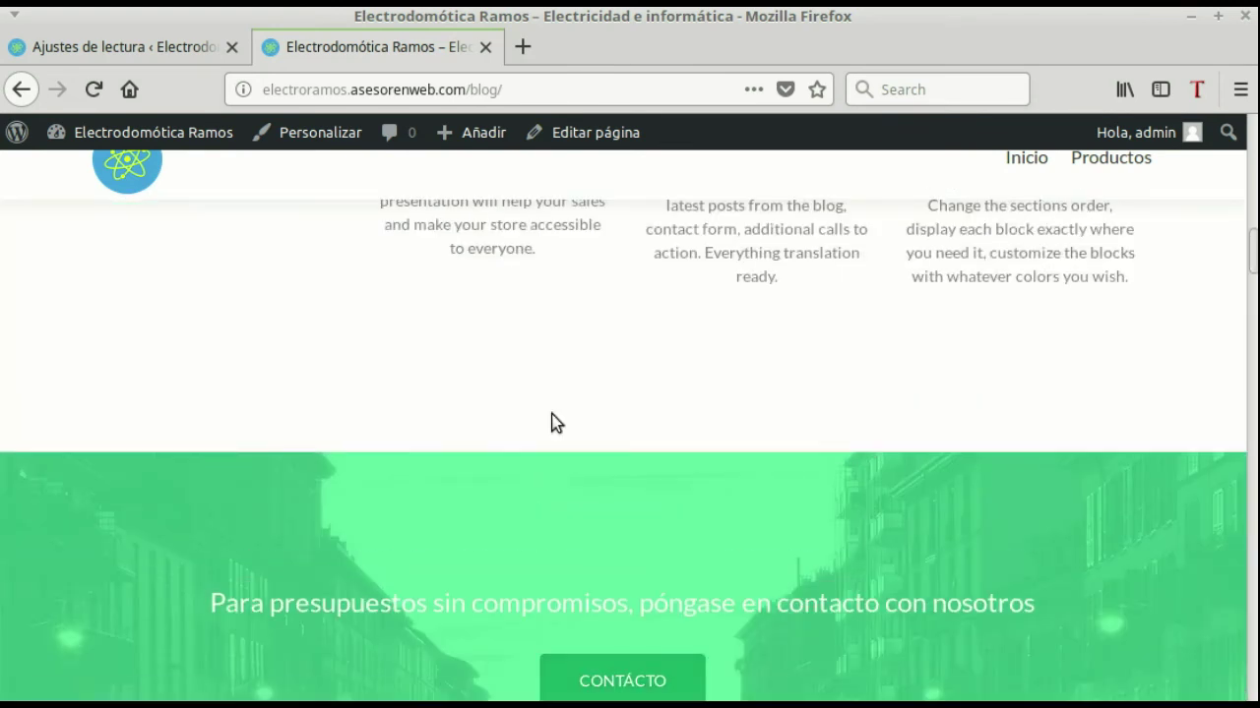
scroll(551, 421, "up", 8)
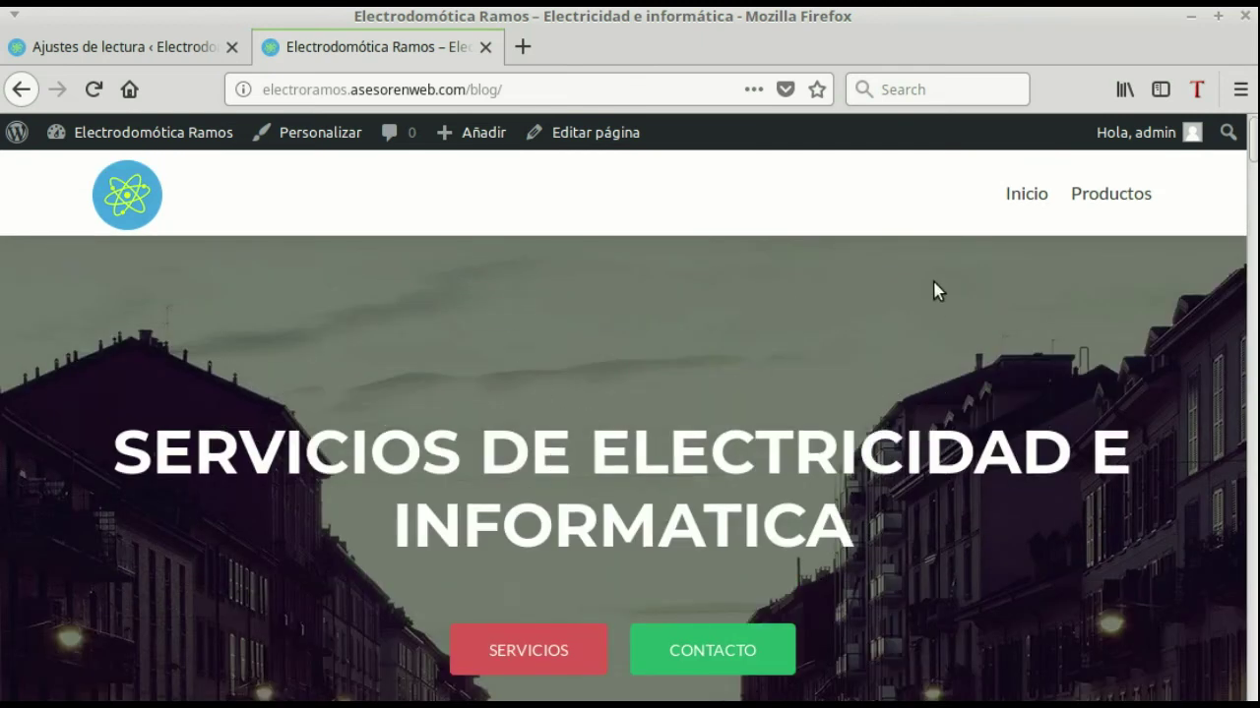
Test the public site's menu by opening Inicio, looking over its content, and opening Productos
left_click(1029, 197)
scroll(528, 398, "down", 10)
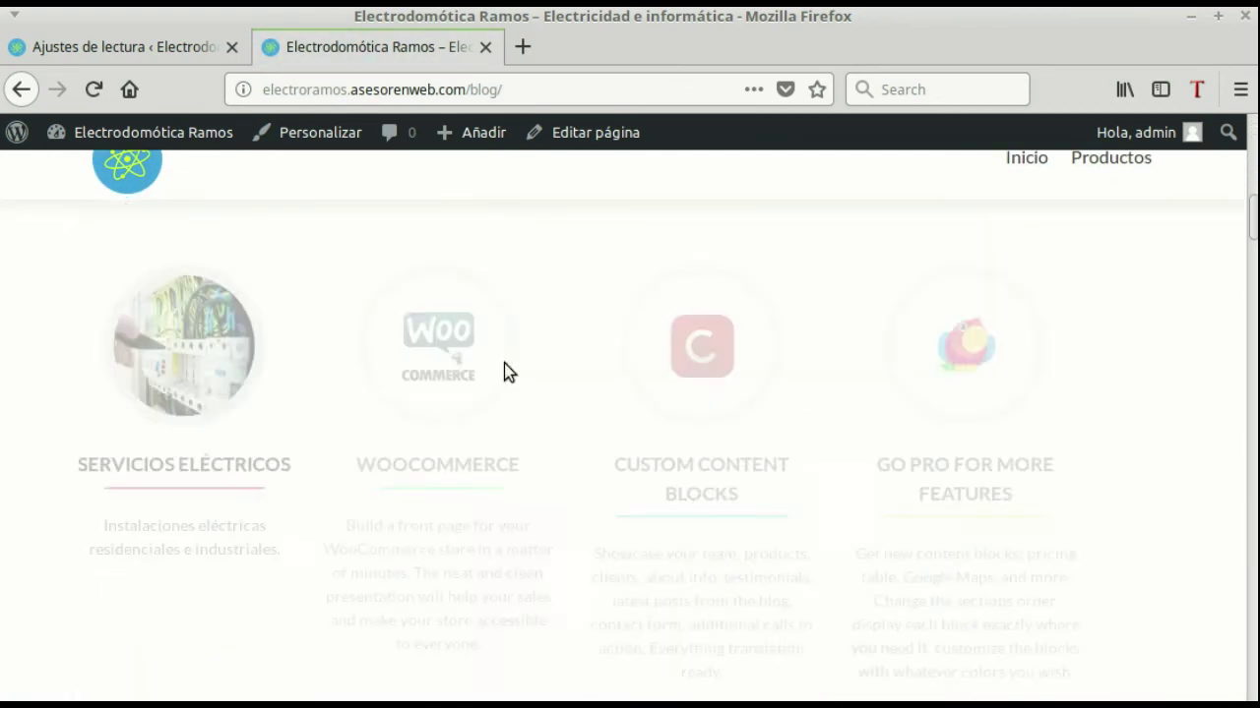
scroll(504, 368, "up", 5)
scroll(651, 372, "up", 5)
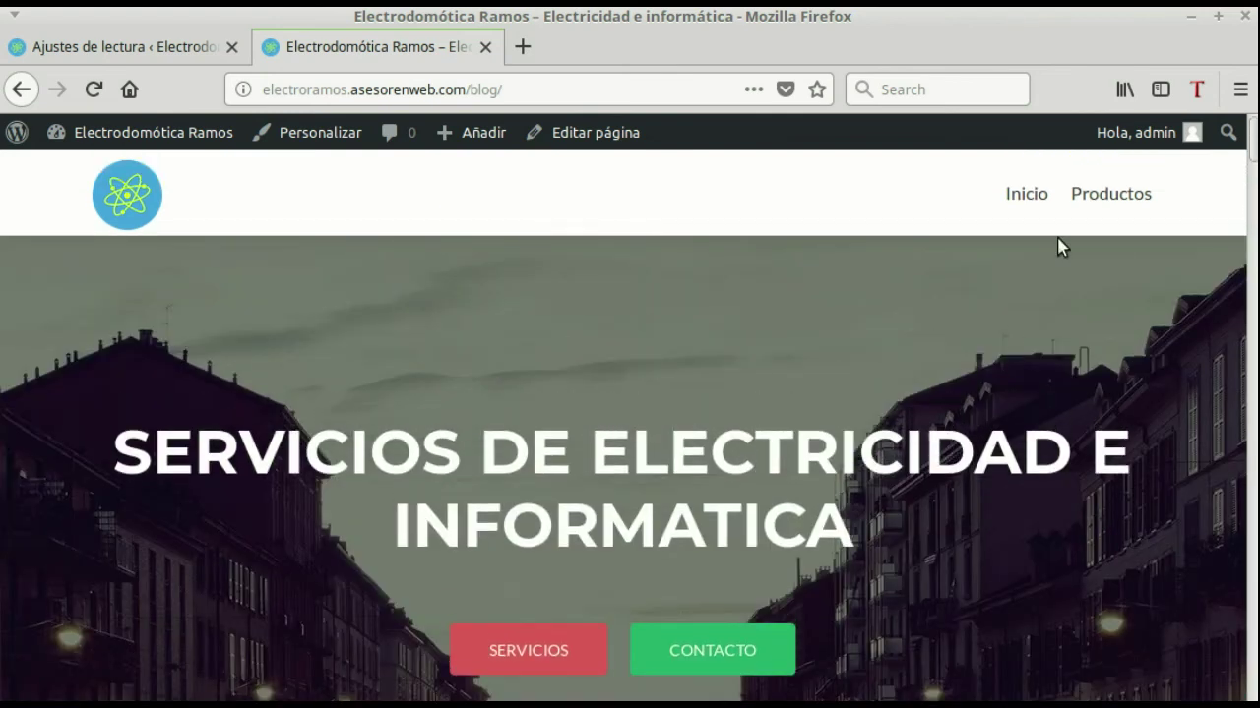
left_click(1097, 197)
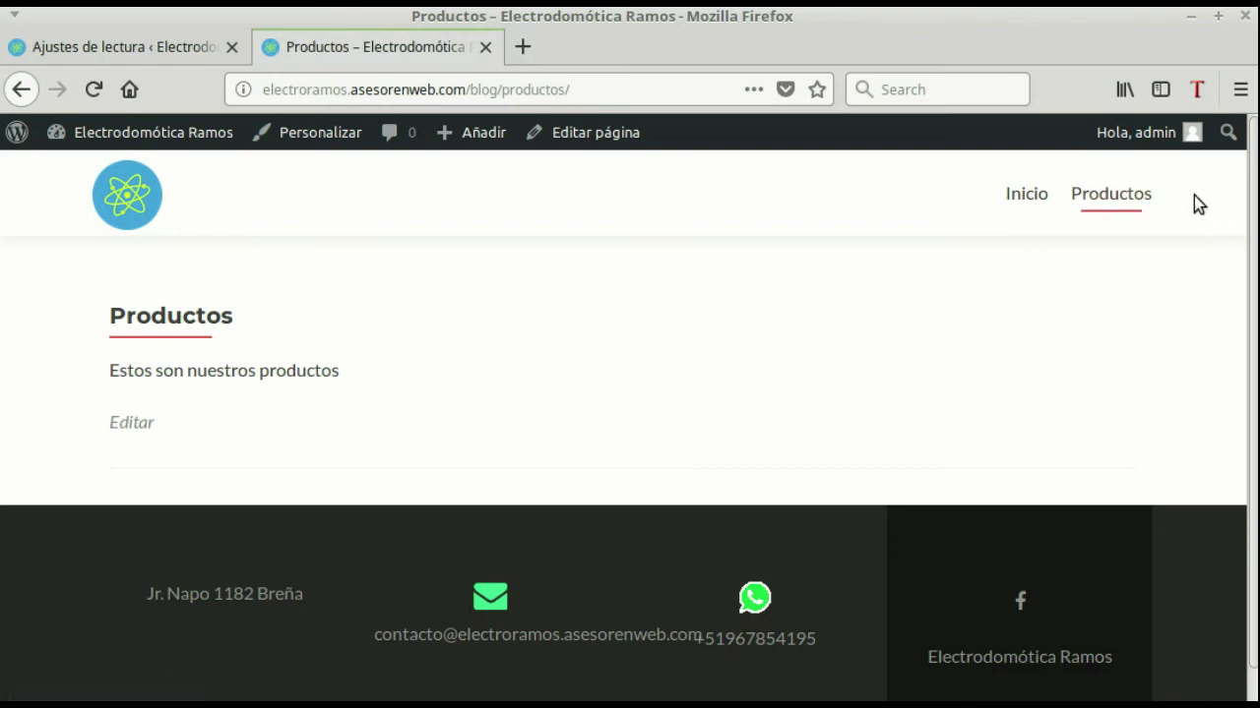
From the admin tab, create a page titled Servicios with the text "Estos son nuestros servicios" and publish it
left_click(49, 54)
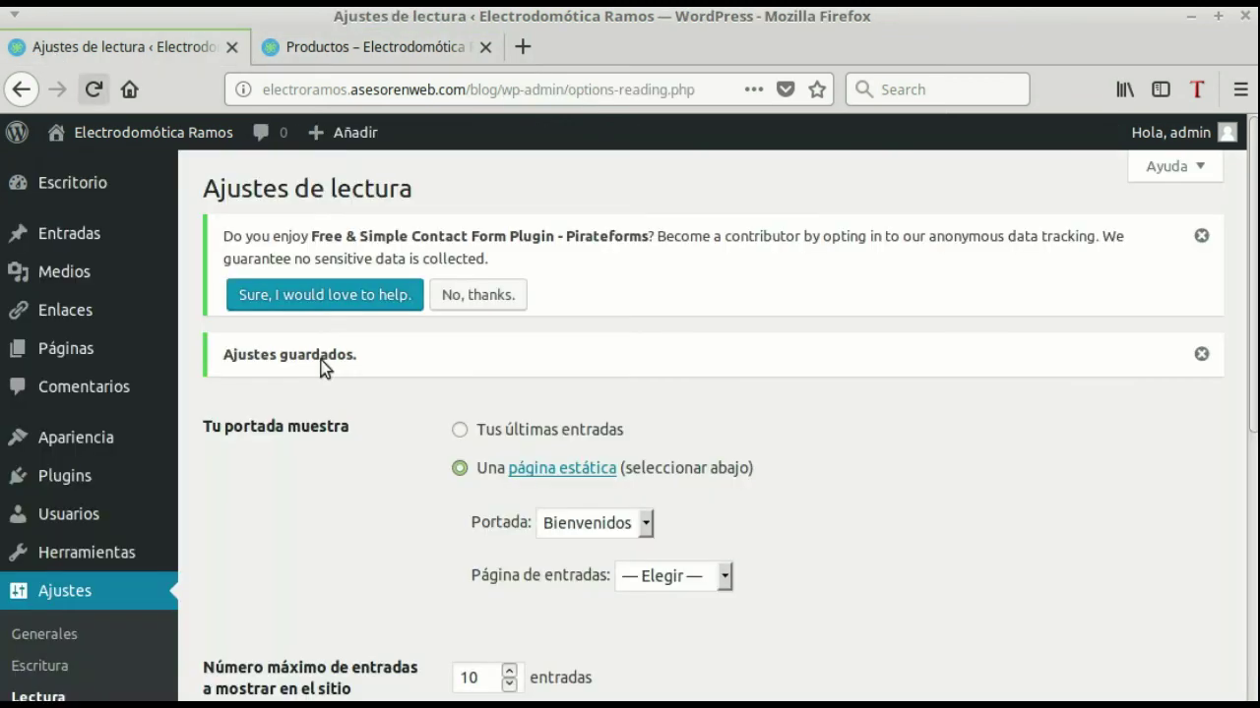
mouse_move(64, 352)
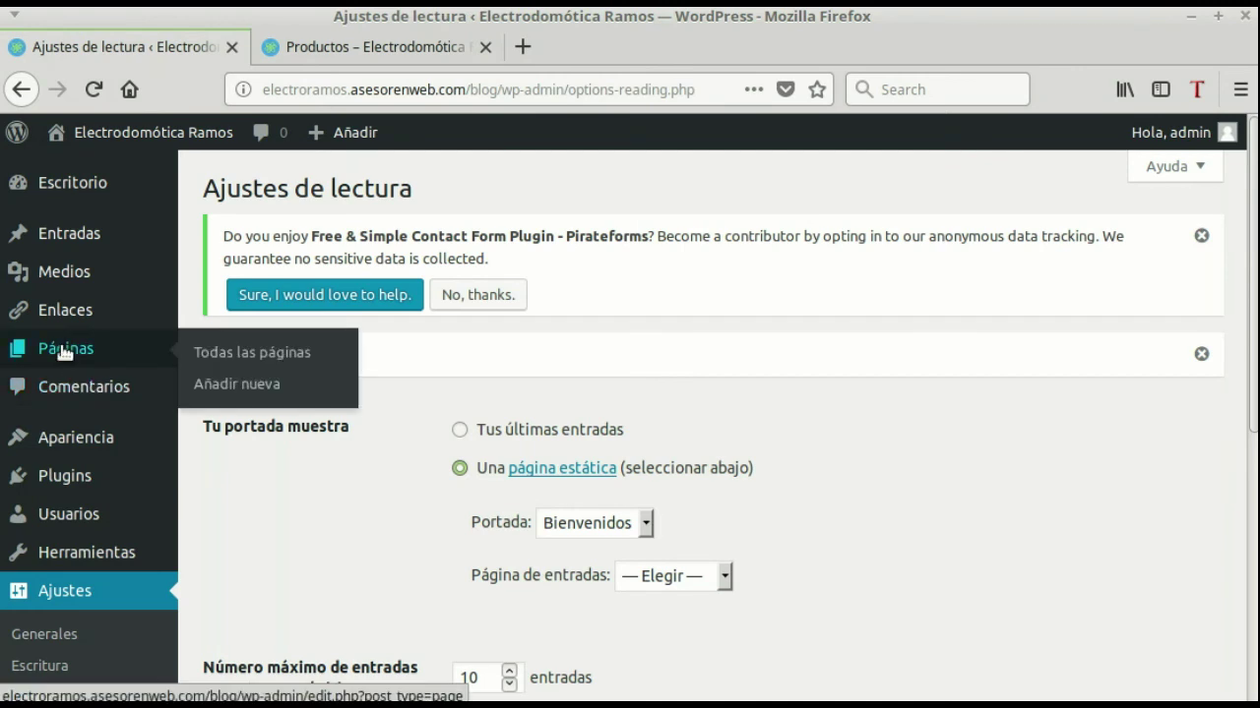
left_click(300, 351)
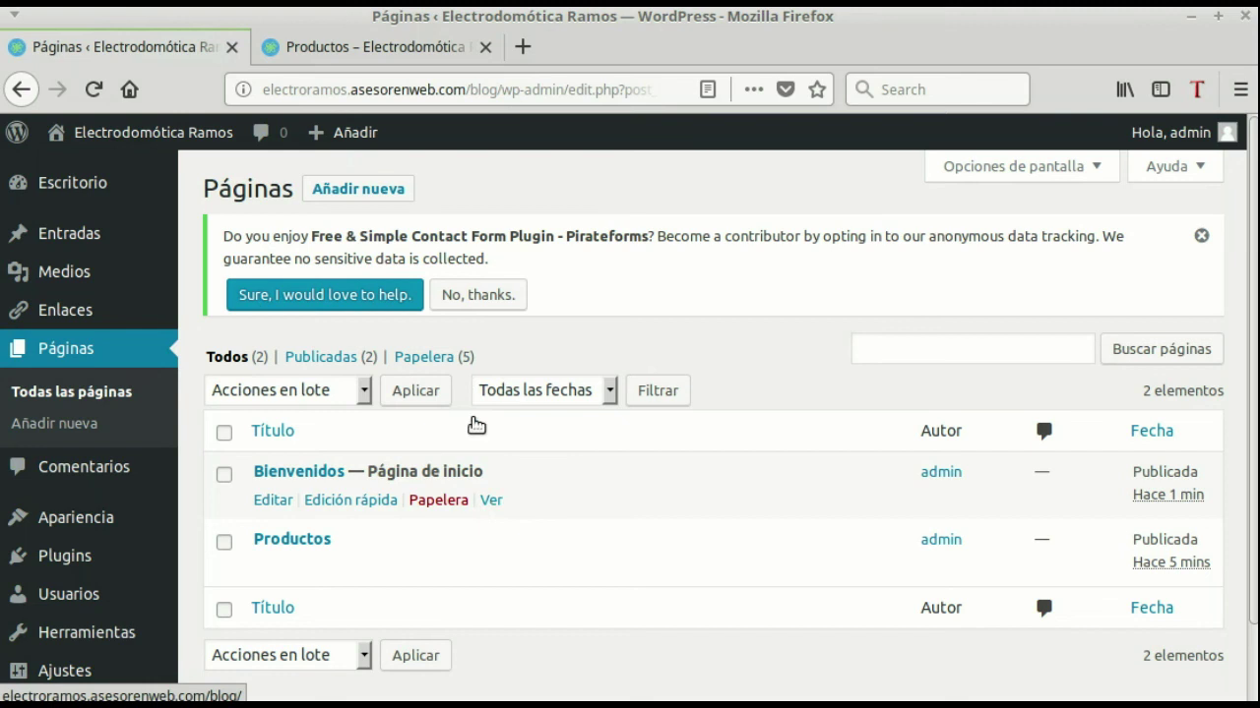
left_click(374, 197)
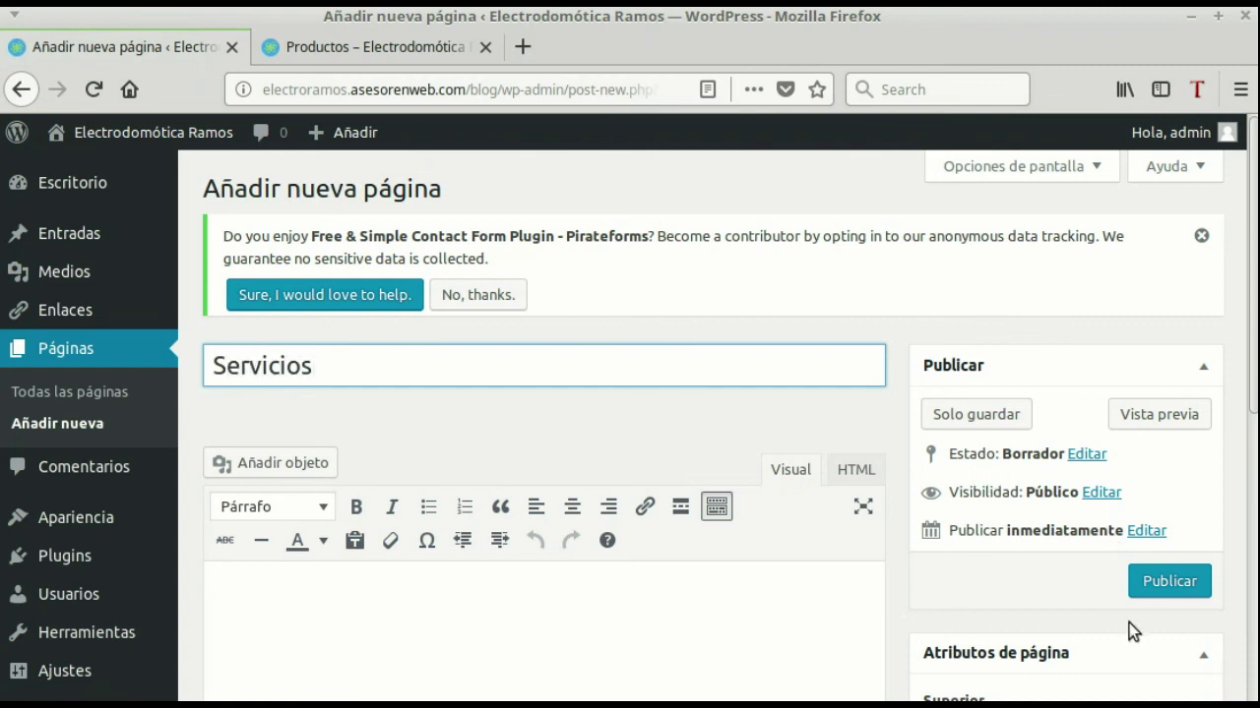
left_click(506, 644)
type("E")
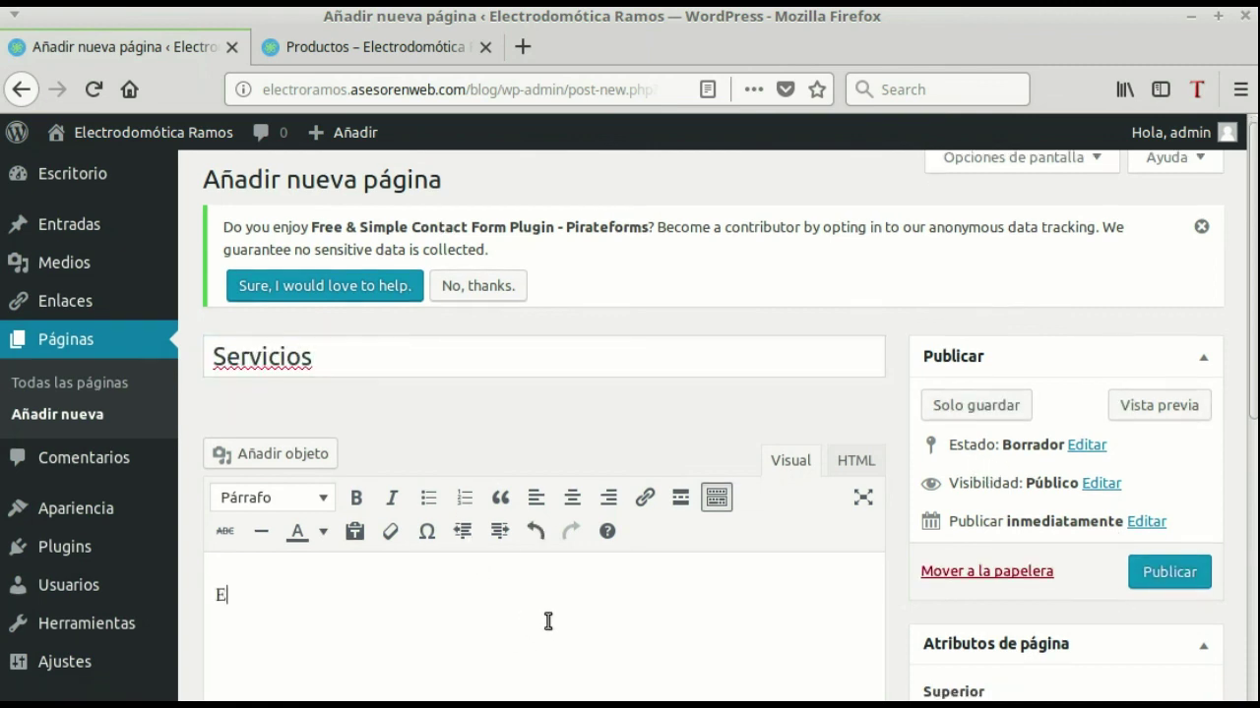
type("stos son nuestros servicios")
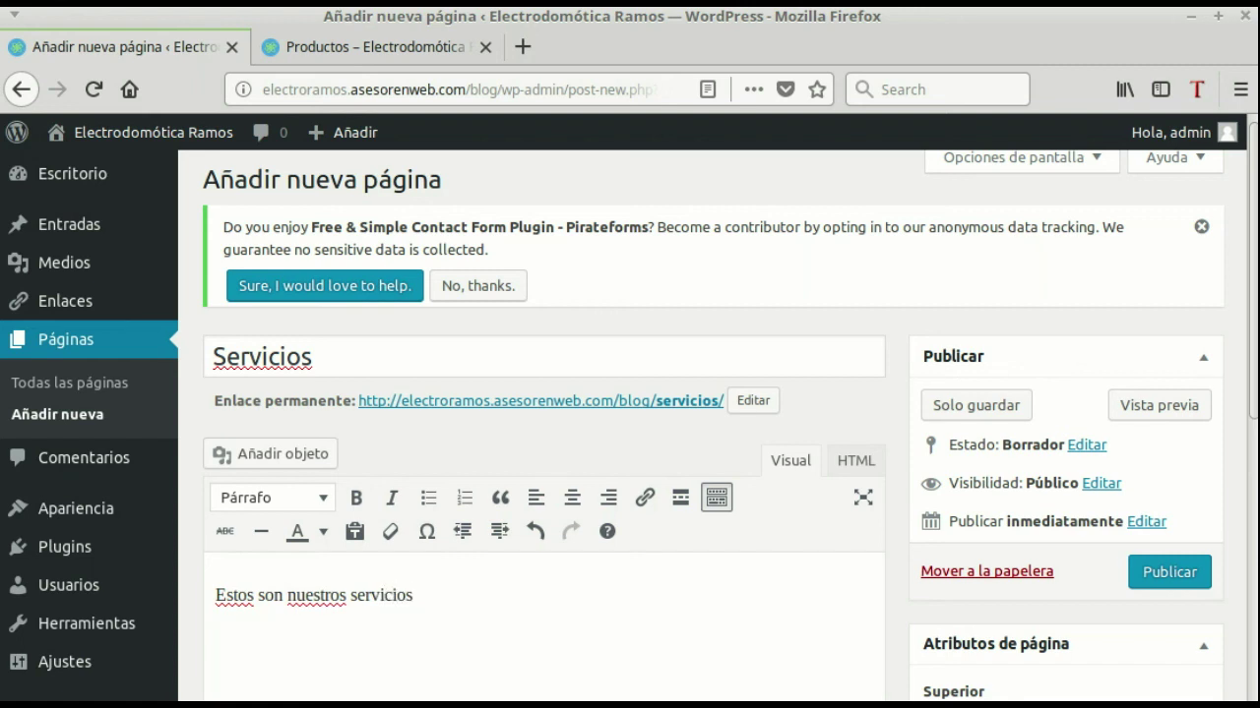
left_click(1150, 577)
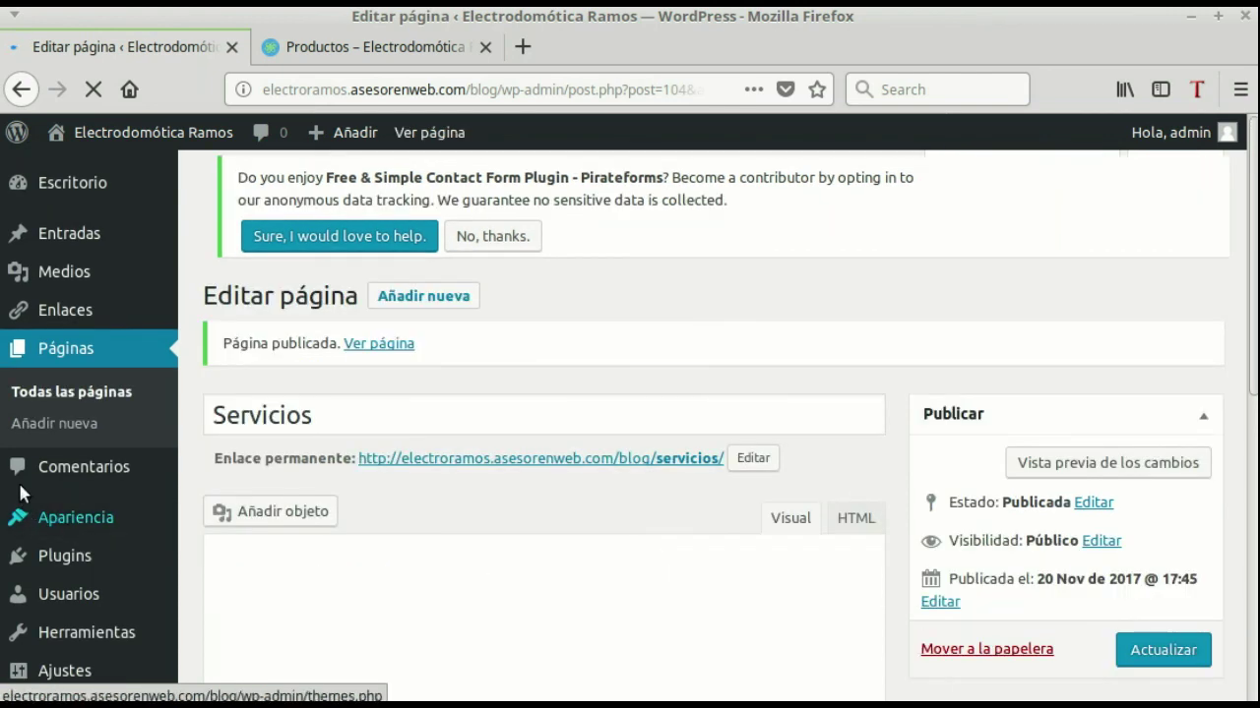
Open the menu editor and add the Servicios page to Menú 1
mouse_move(87, 531)
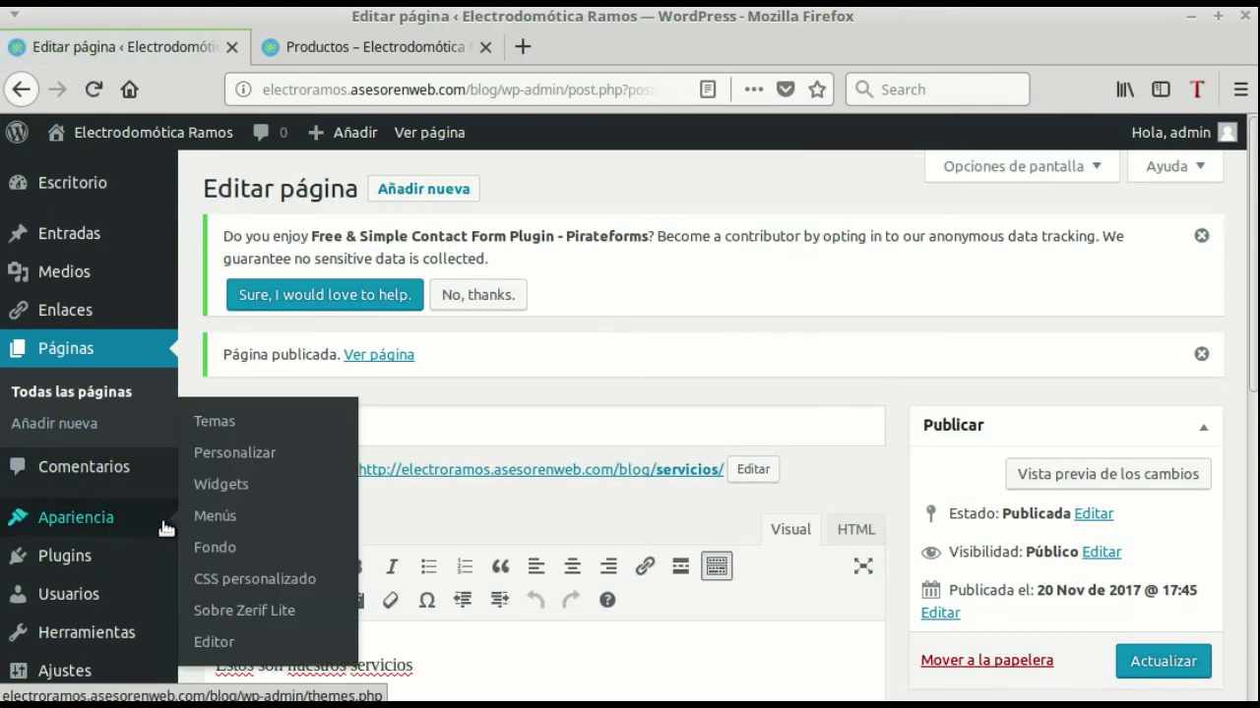
left_click(213, 520)
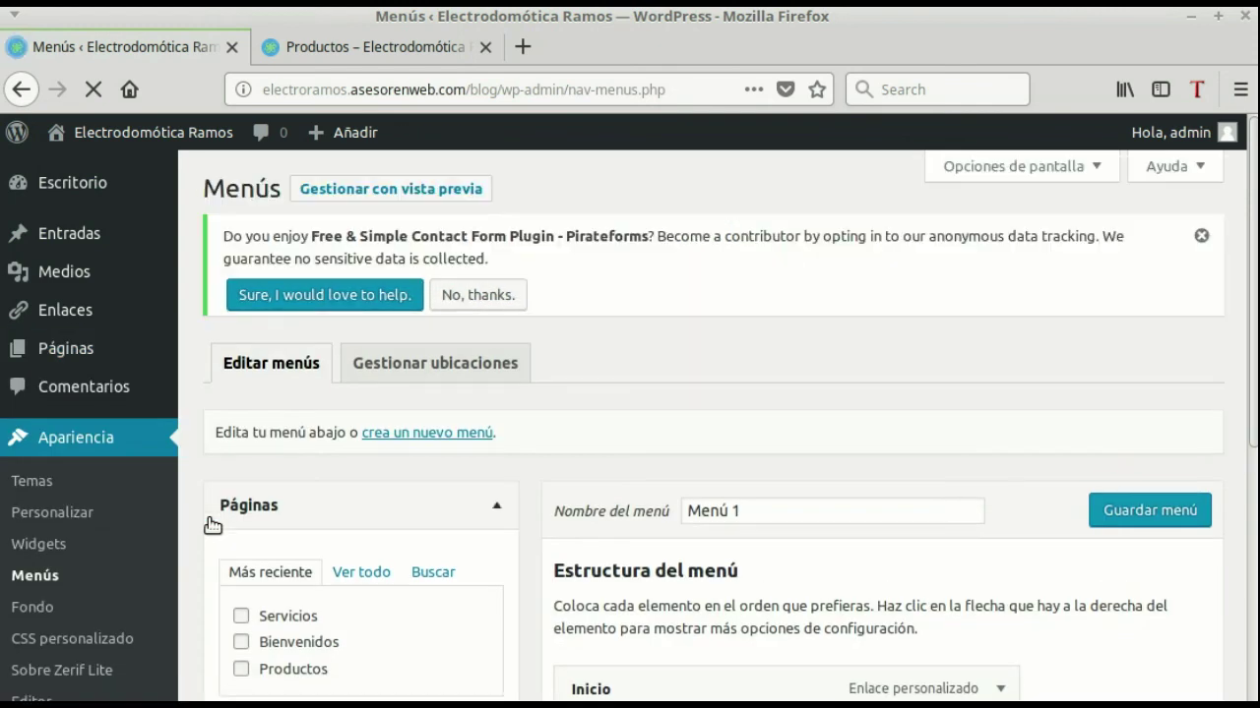
scroll(719, 436, "down", 4)
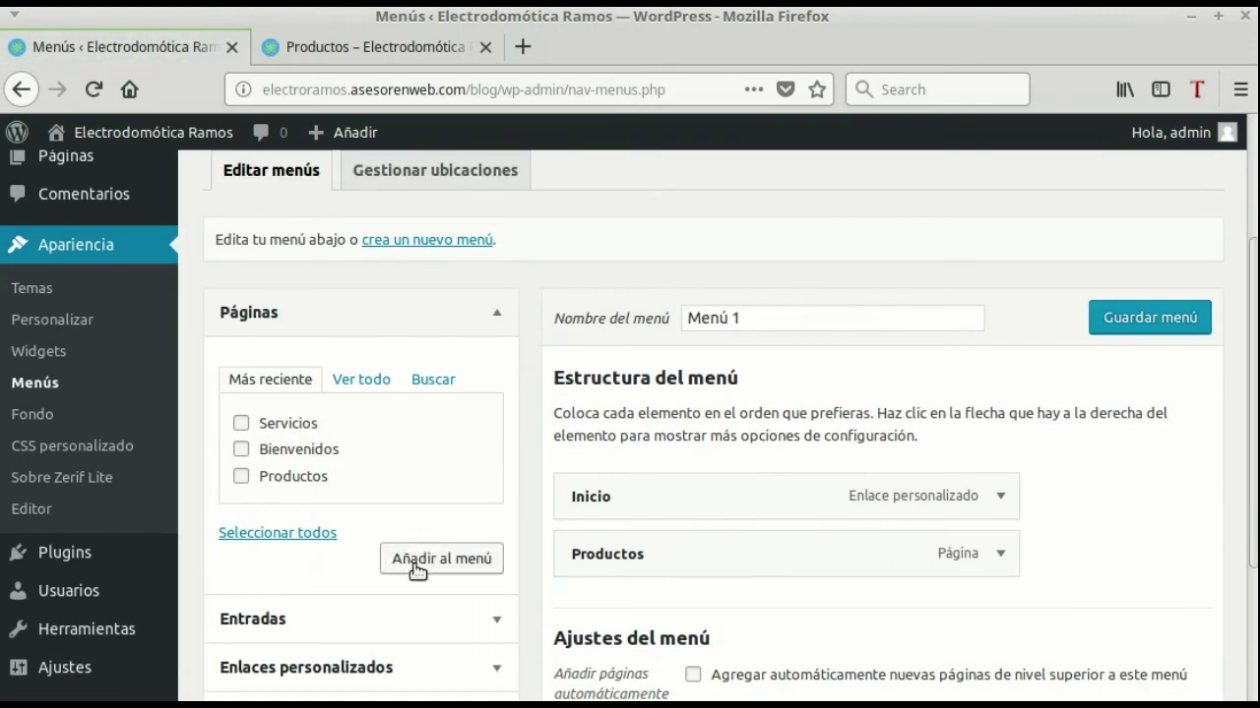
left_click(241, 423)
left_click(456, 561)
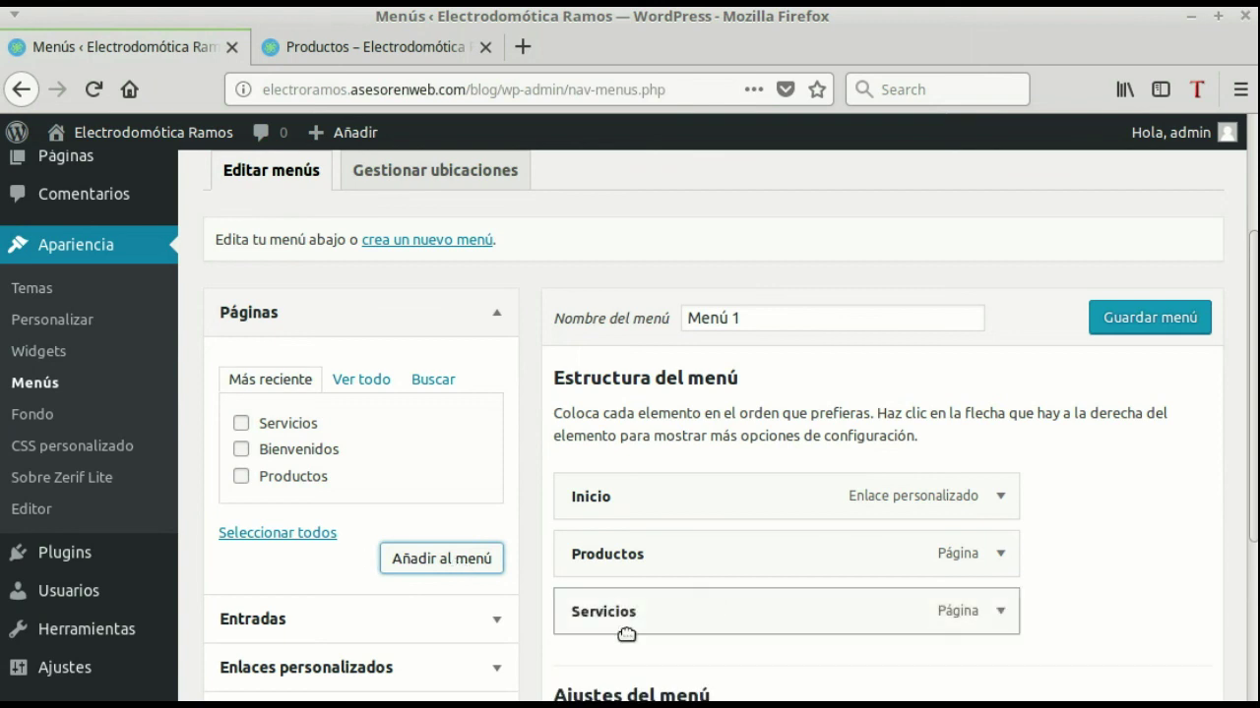
Move Servicios between Inicio and Productos in the menu structure and save the menu
scroll(1196, 523, "down", 5)
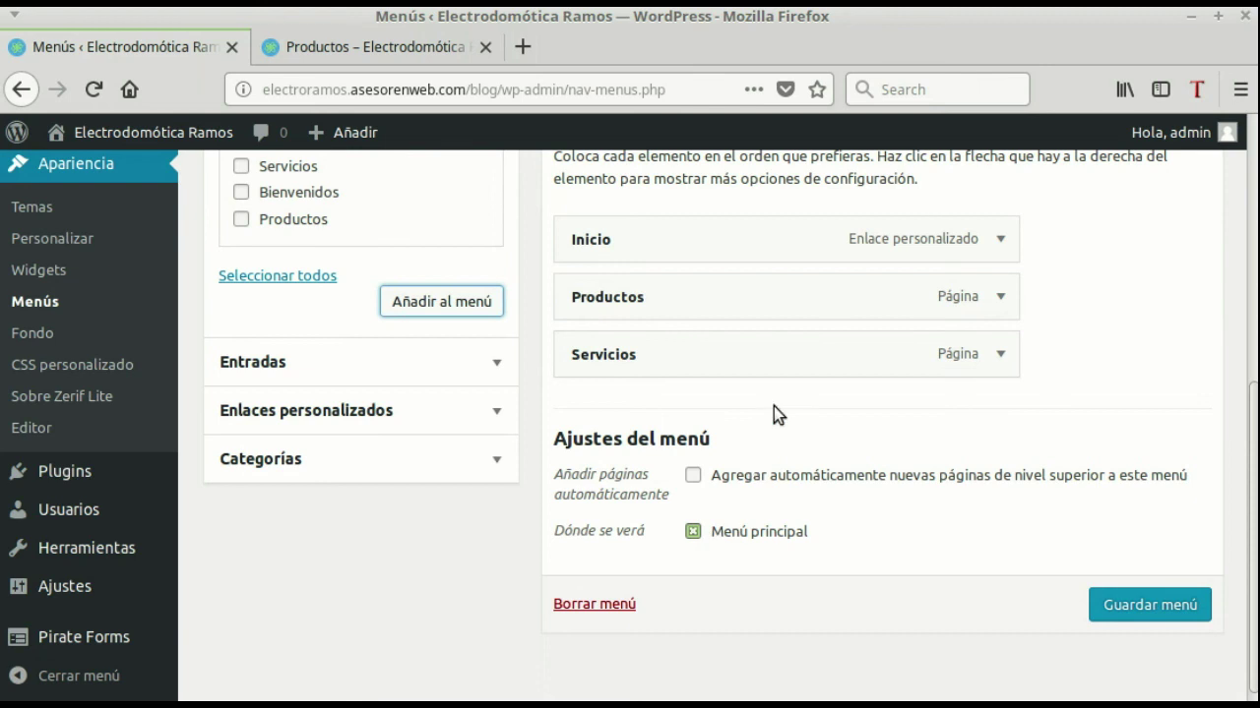
scroll(1161, 386, "up", 1)
left_click_drag(595, 434, 602, 382)
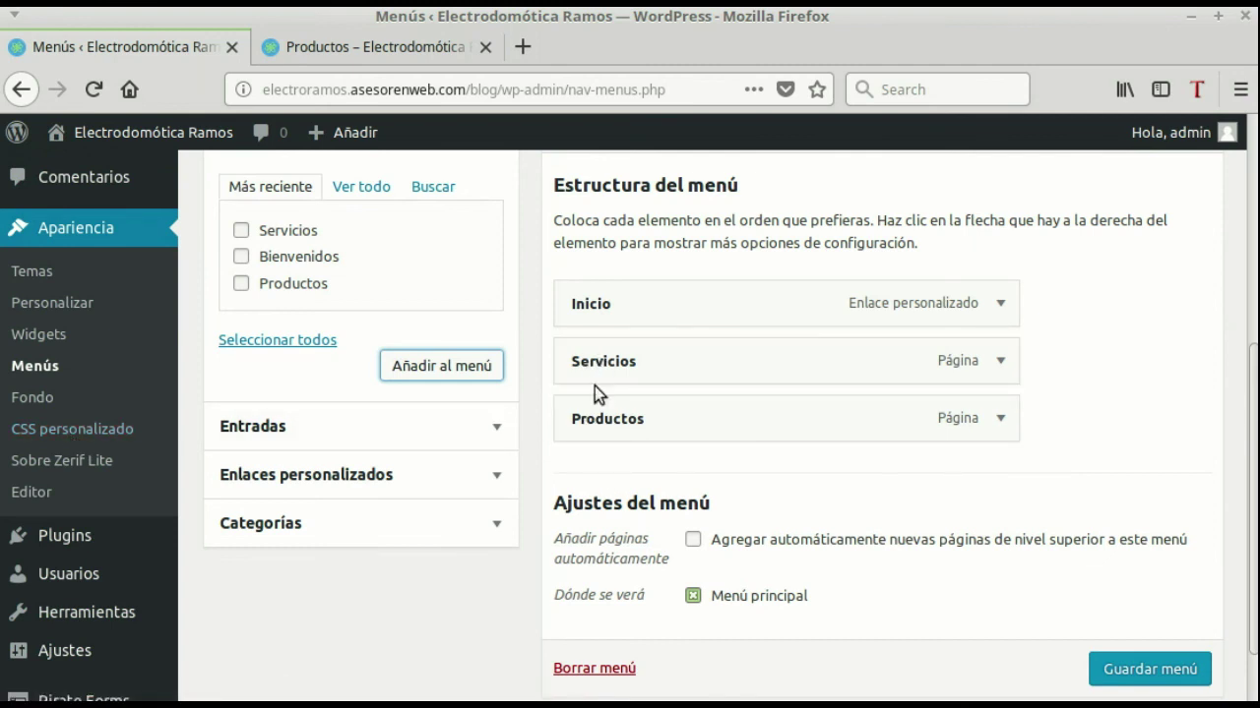
left_click(1140, 673)
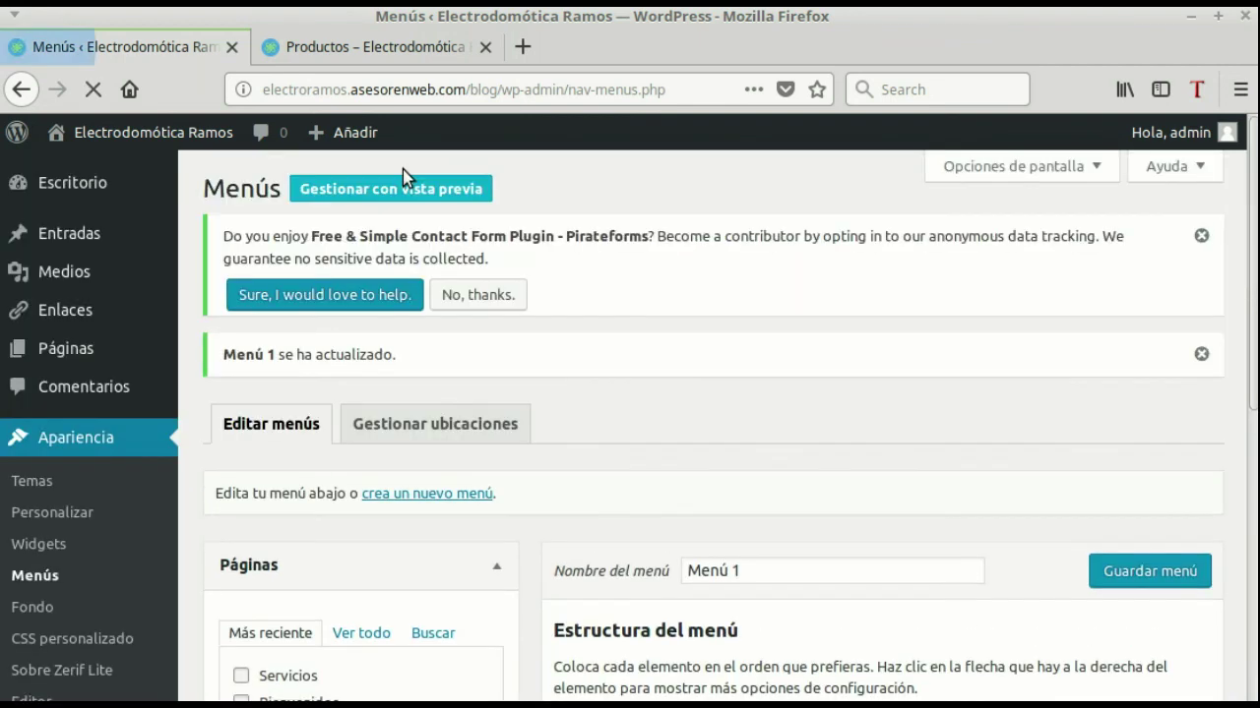
Load the blog's home address, electroramos.asesorenweb.com/blog/, in the public site tab and open Servicios from its menu to check the page
left_click(353, 47)
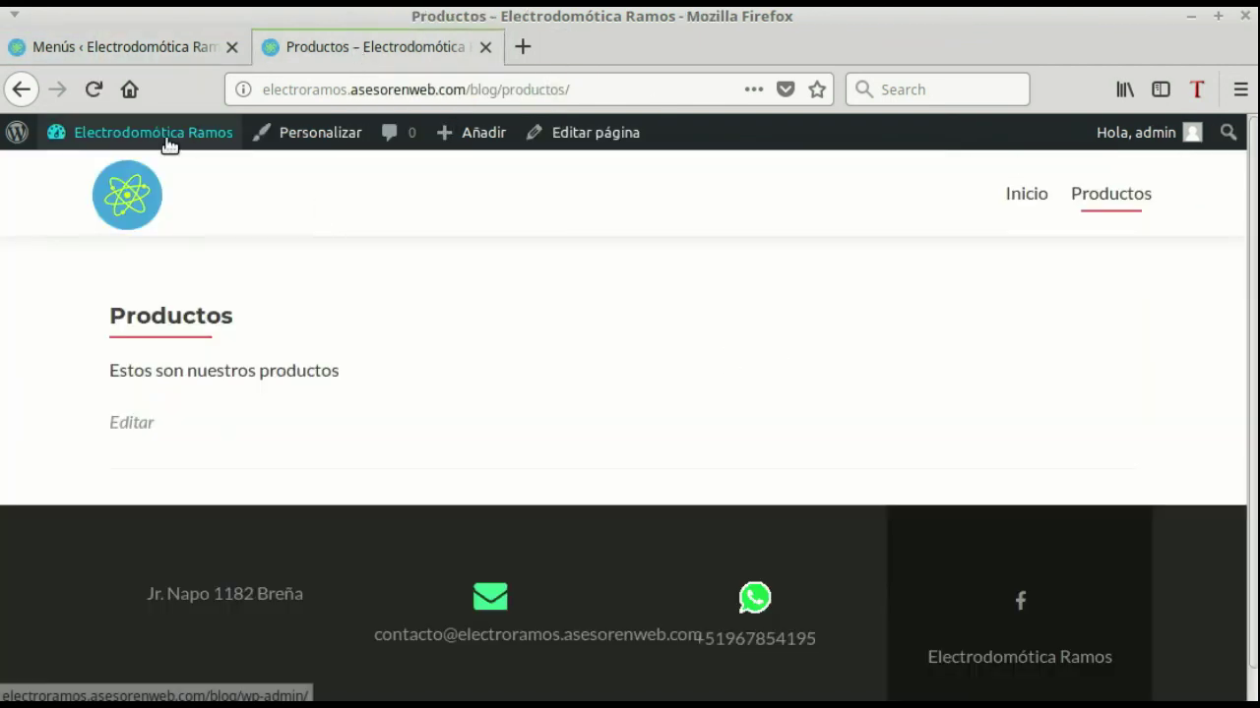
left_click(501, 89)
double_click(602, 89)
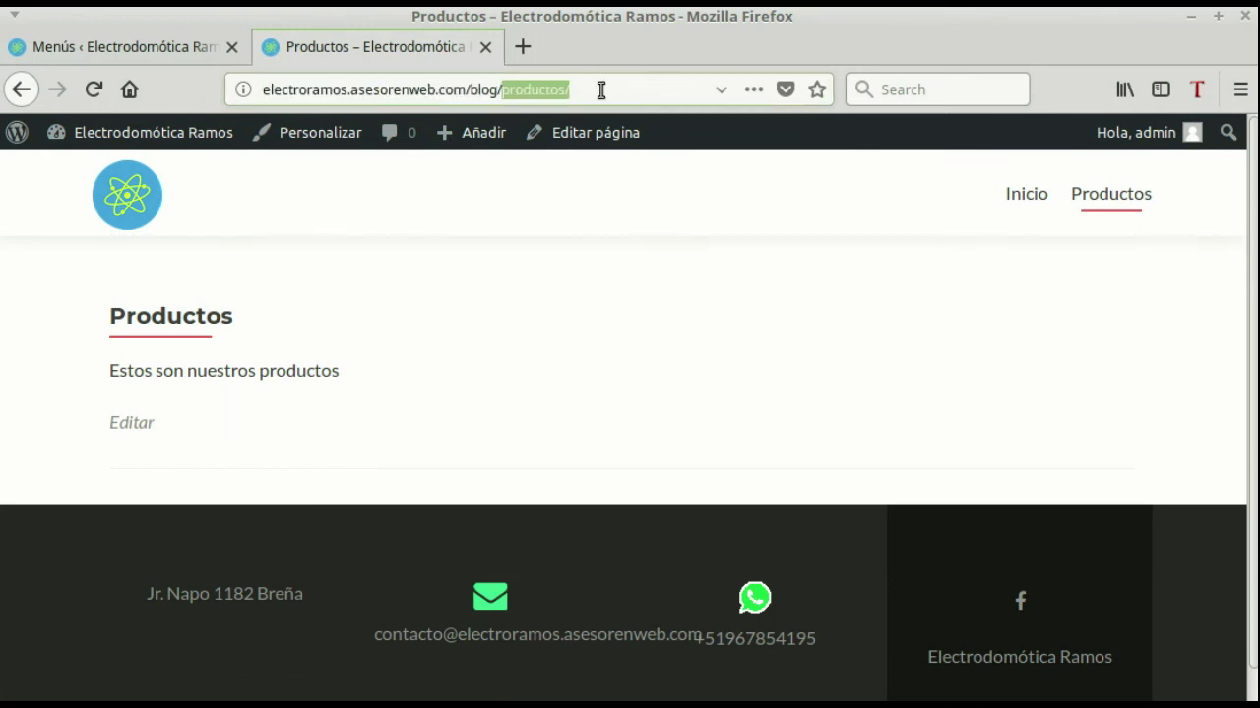
key("BackSpace")
key("Return")
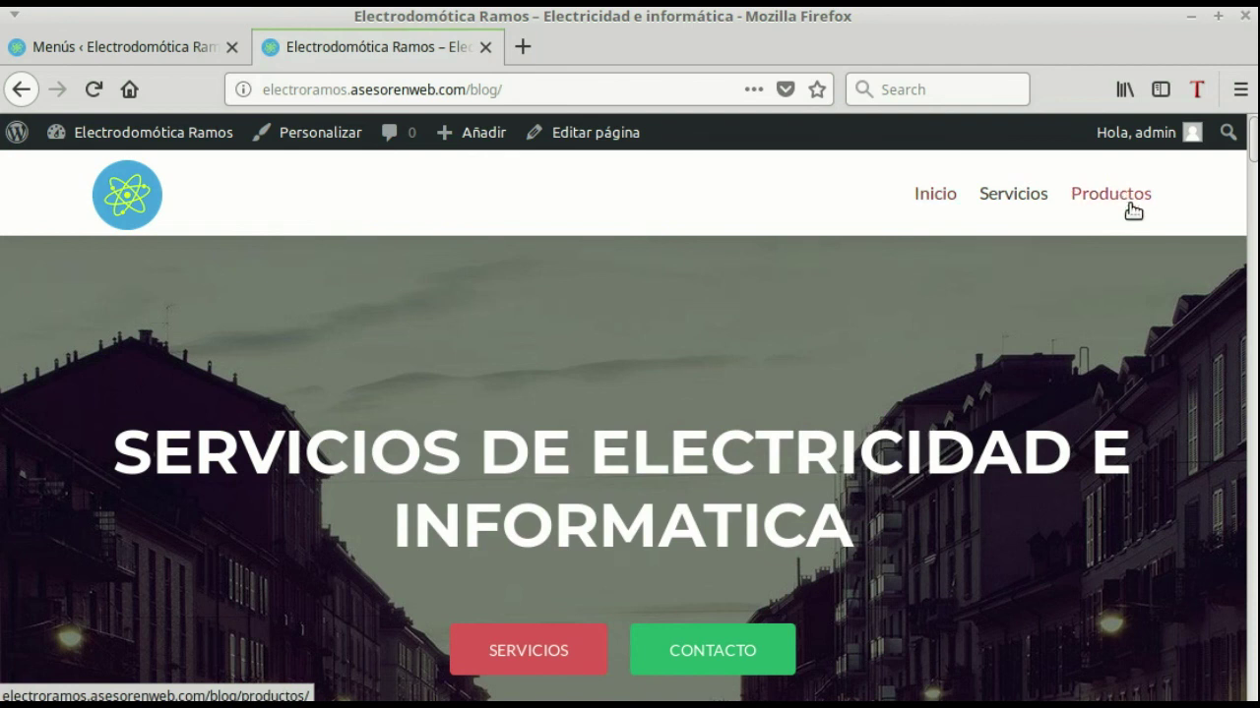
left_click(1041, 197)
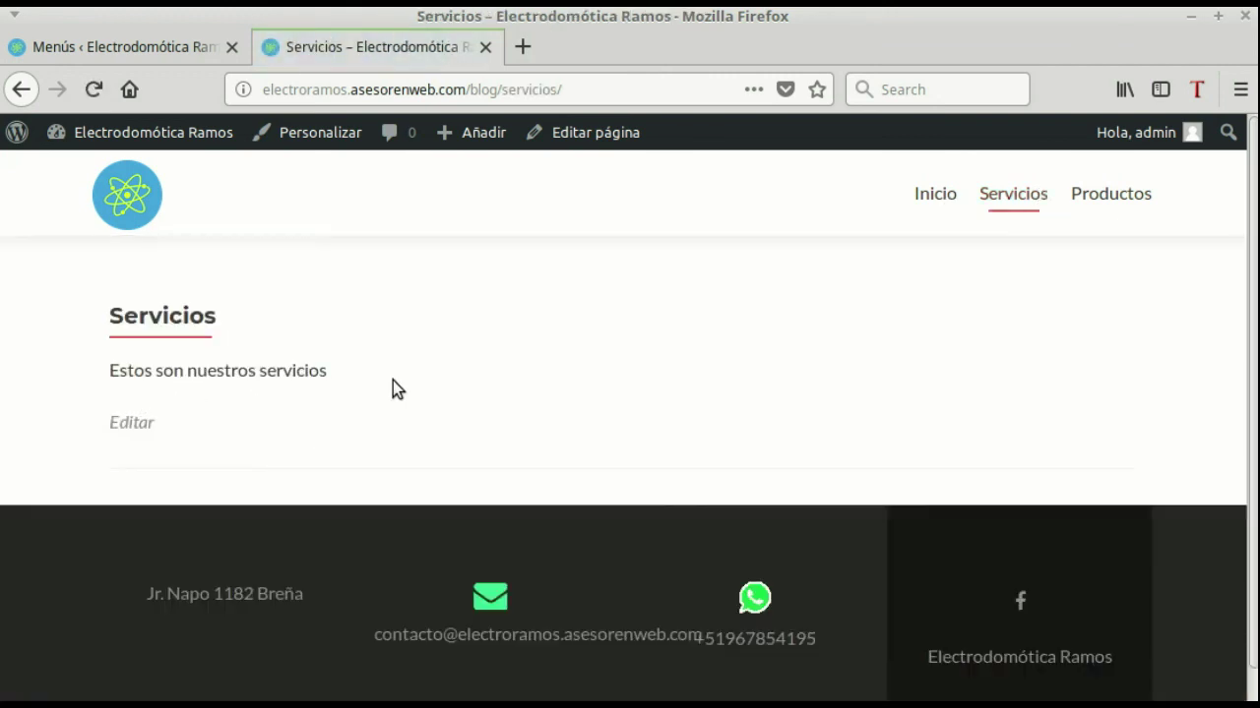
left_click(163, 44)
left_click(354, 49)
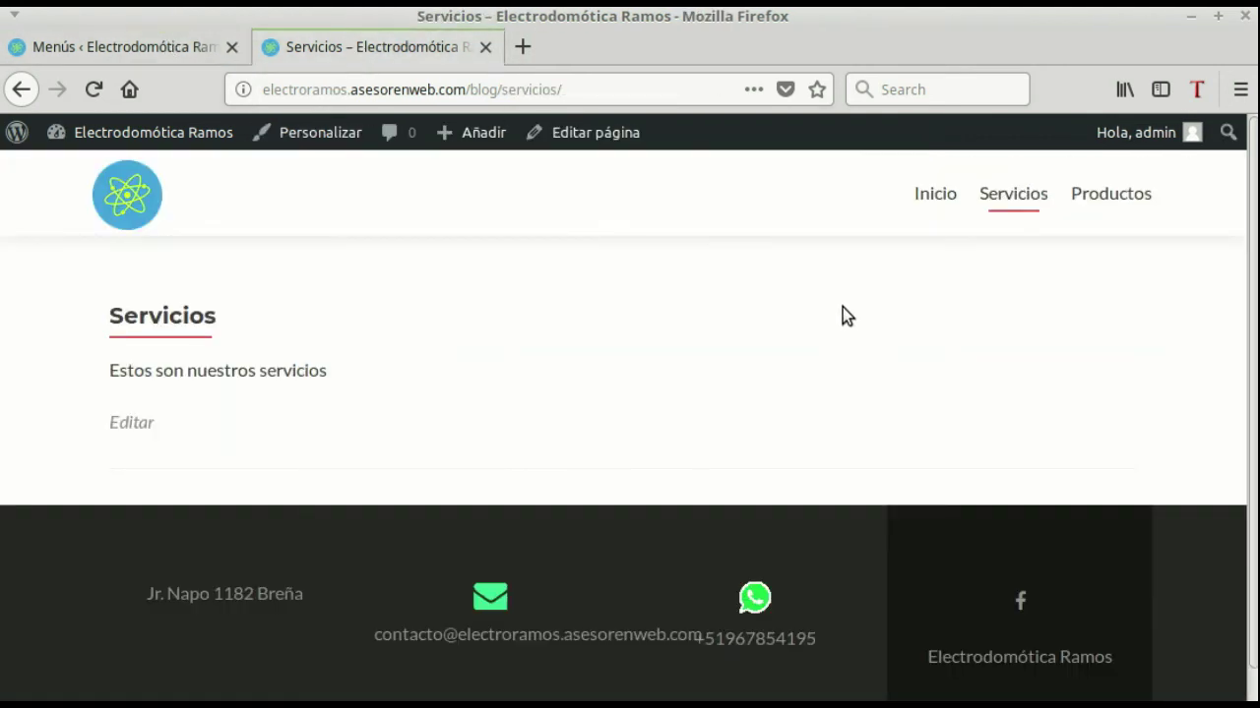